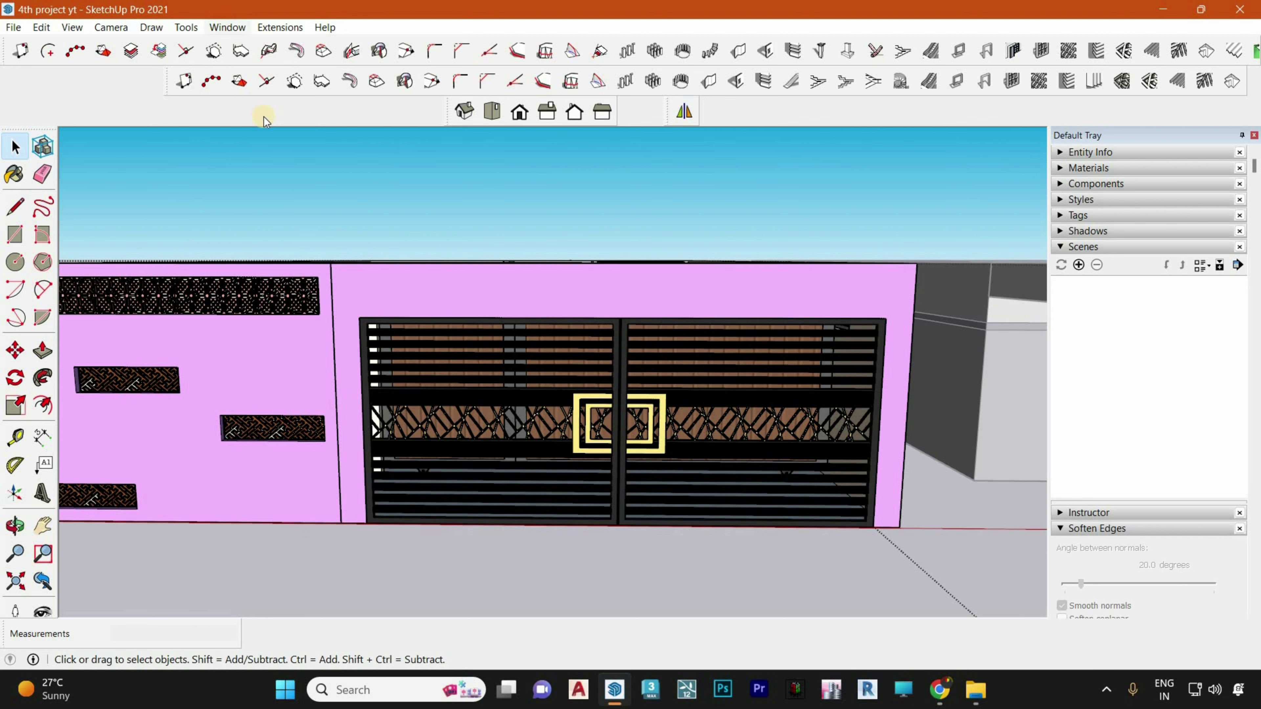
pyautogui.click(273, 146)
pyautogui.click(992, 60)
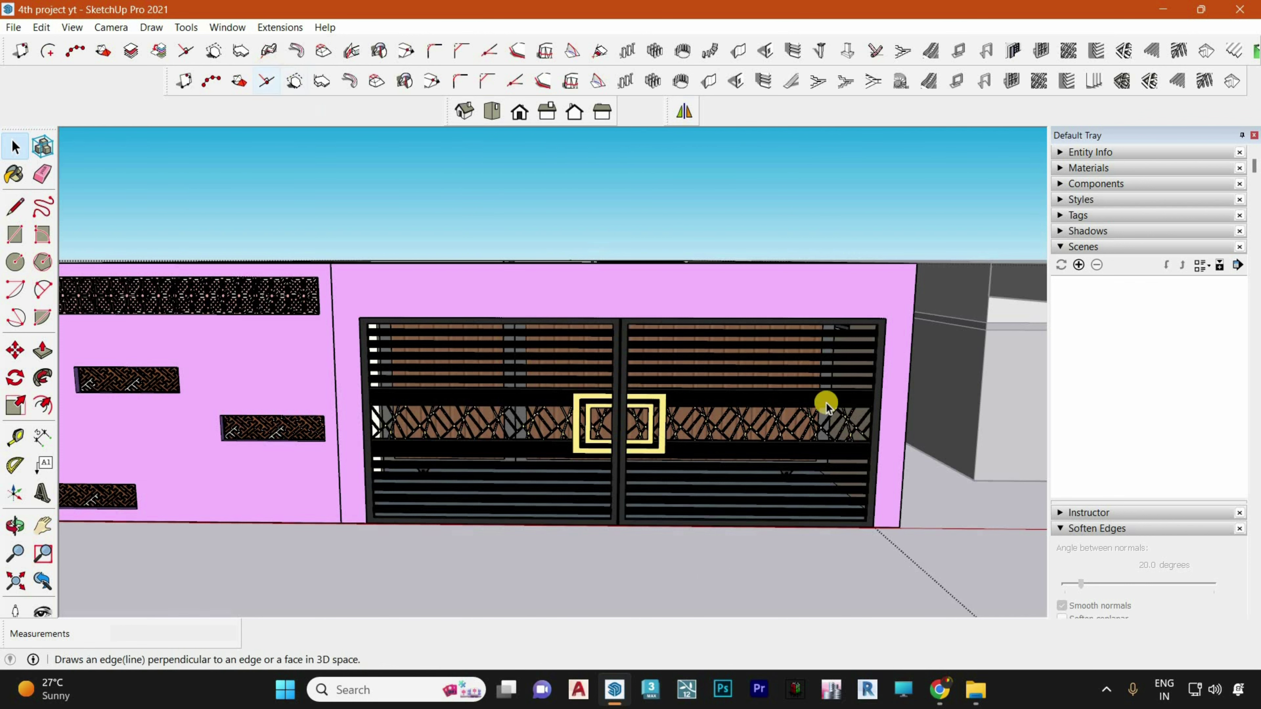
# Switch to Chrome and browse the models offered on the 3D Warehouse home page
pyautogui.click(949, 698)
pyautogui.click(152, 18)
pyautogui.scroll(8, 295, 207)
pyautogui.scroll(-5, 366, 250)
pyautogui.scroll(-8, 366, 250)
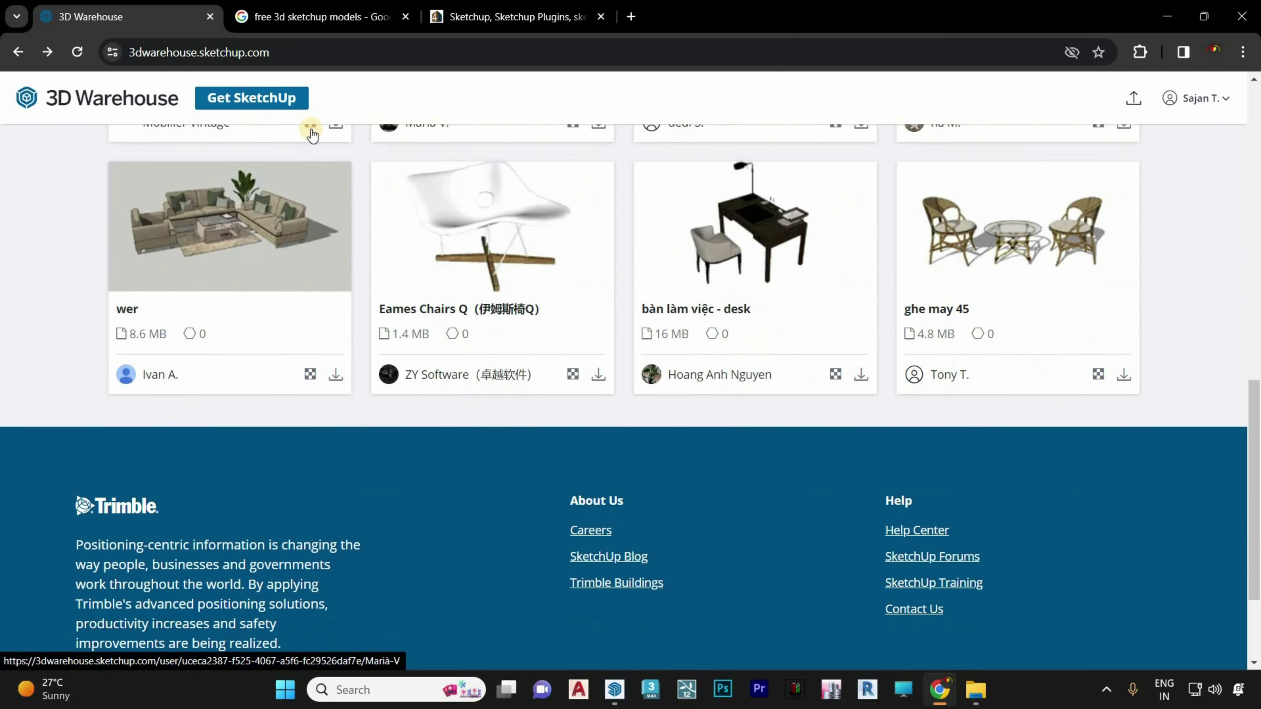
pyautogui.scroll(4, 377, 281)
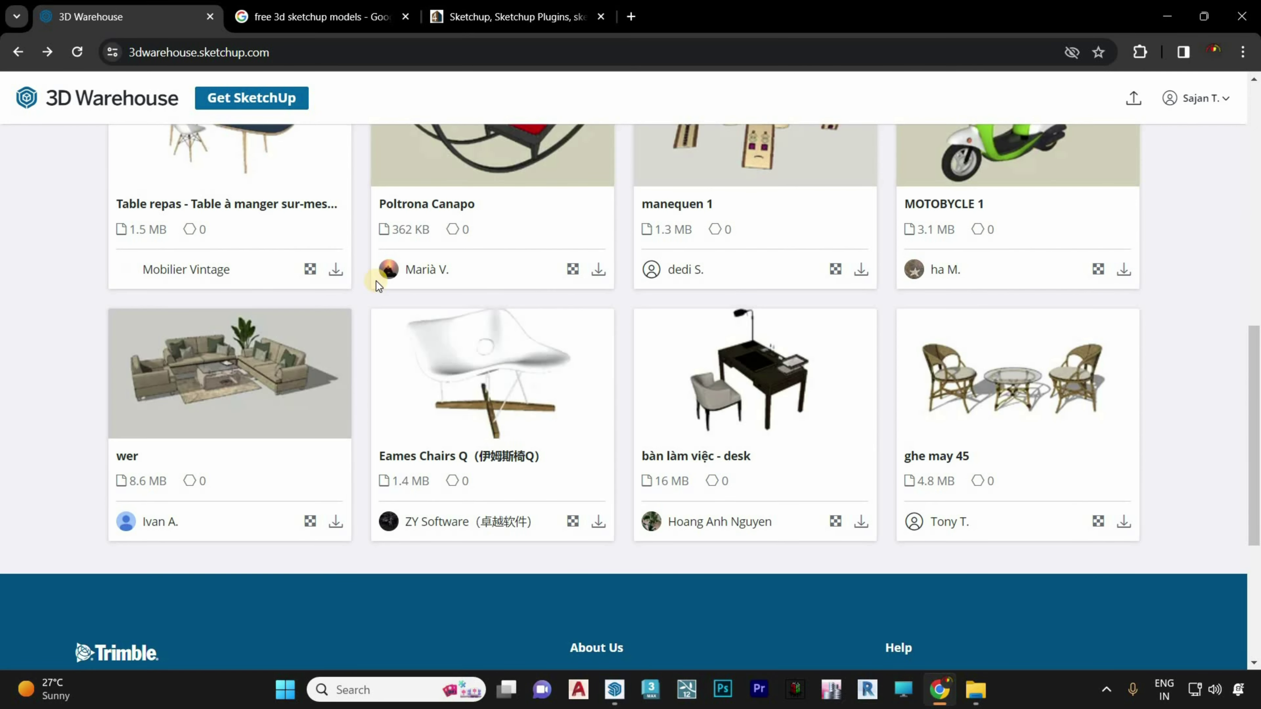
pyautogui.scroll(2, 337, 111)
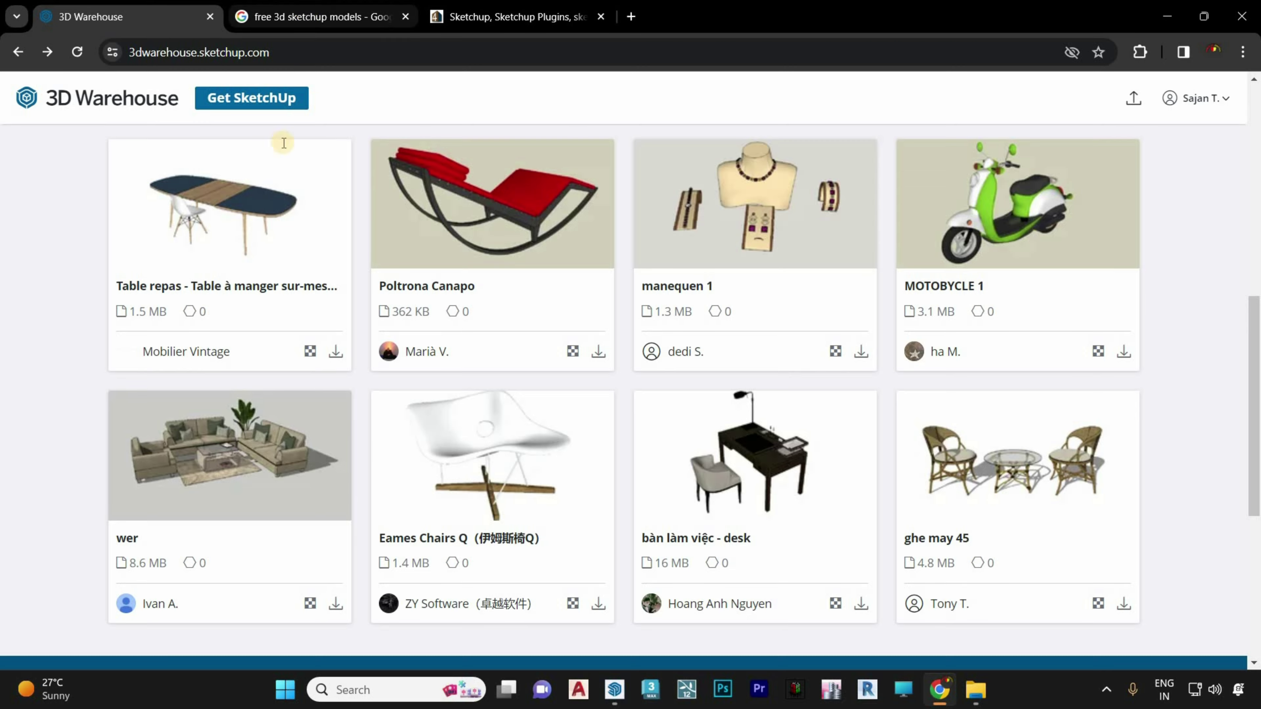
# Review the Google results for "free 3d sketchup models" and browse the component categories on the sketchup4architect.com site
pyautogui.click(306, 15)
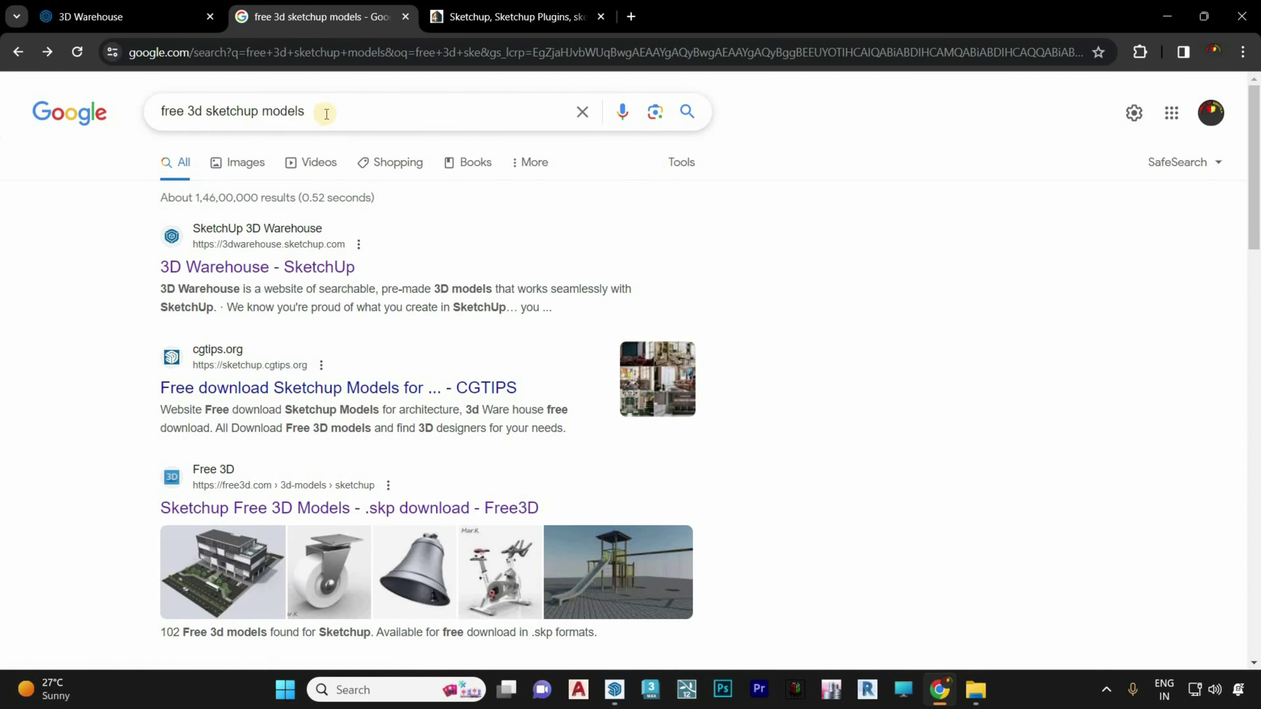
pyautogui.click(479, 15)
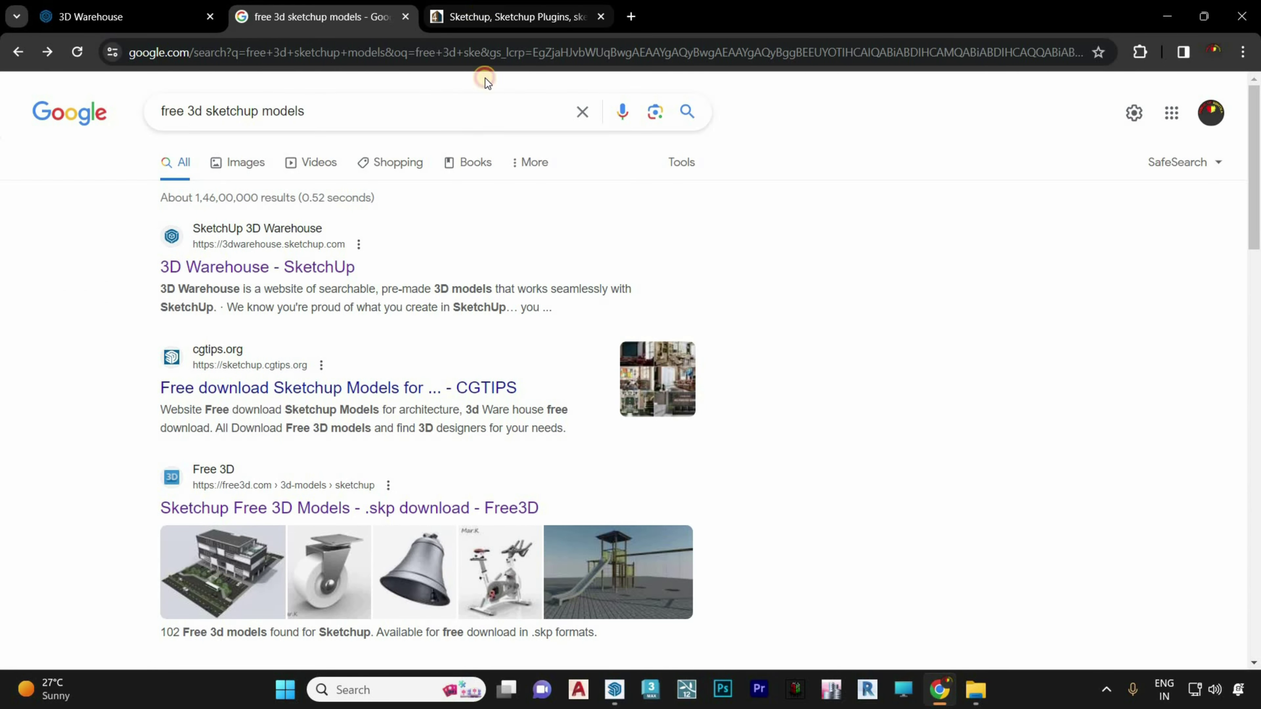
pyautogui.scroll(-8, 485, 288)
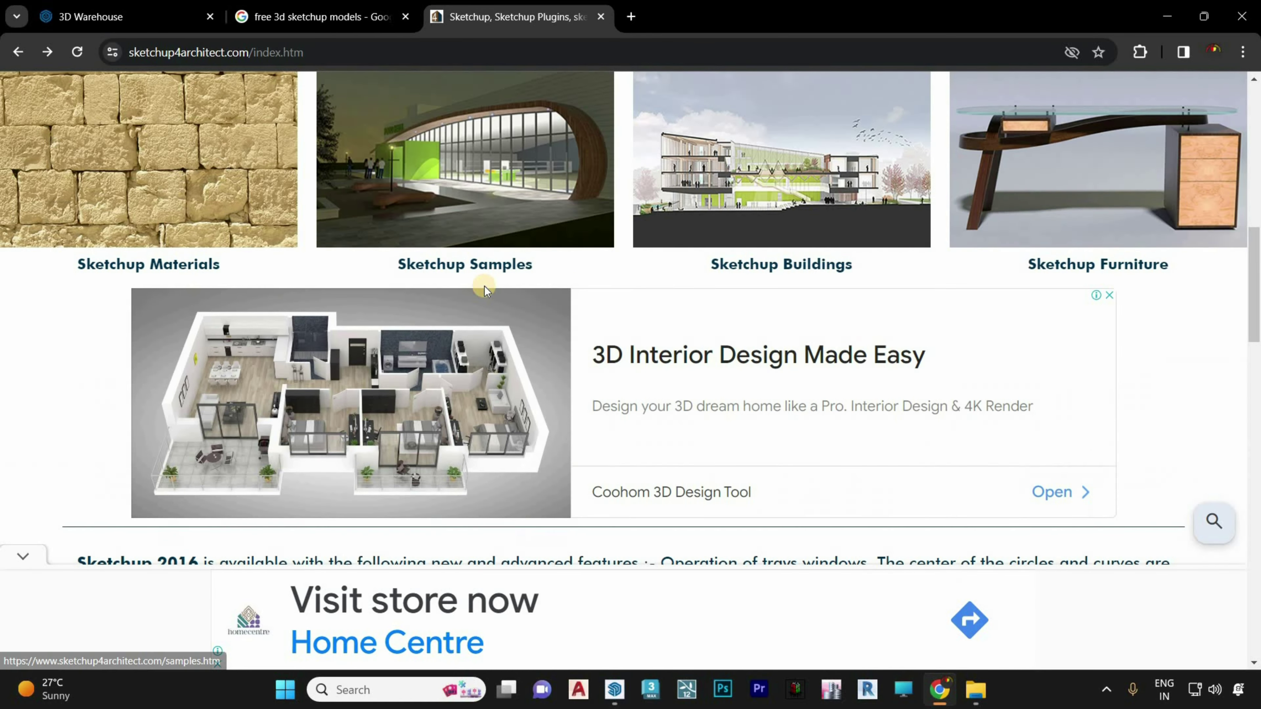
pyautogui.scroll(-1, 485, 288)
pyautogui.scroll(8, 485, 287)
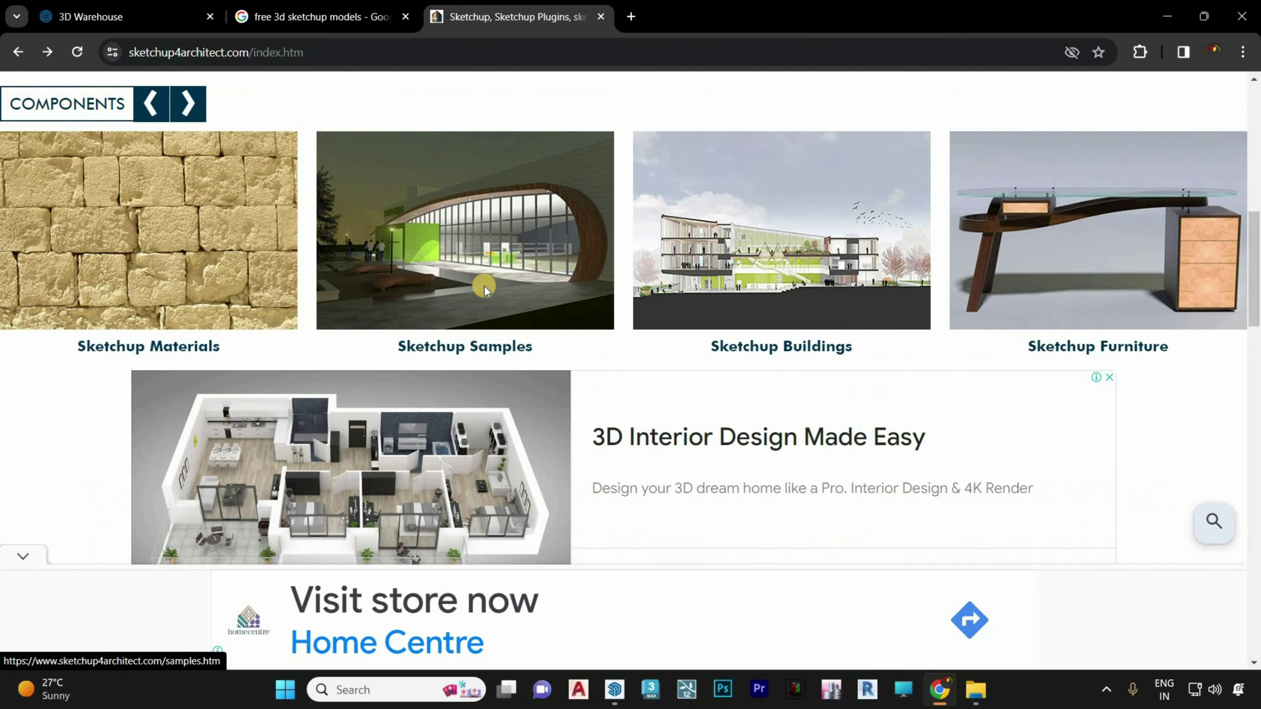
pyautogui.scroll(-11, 485, 287)
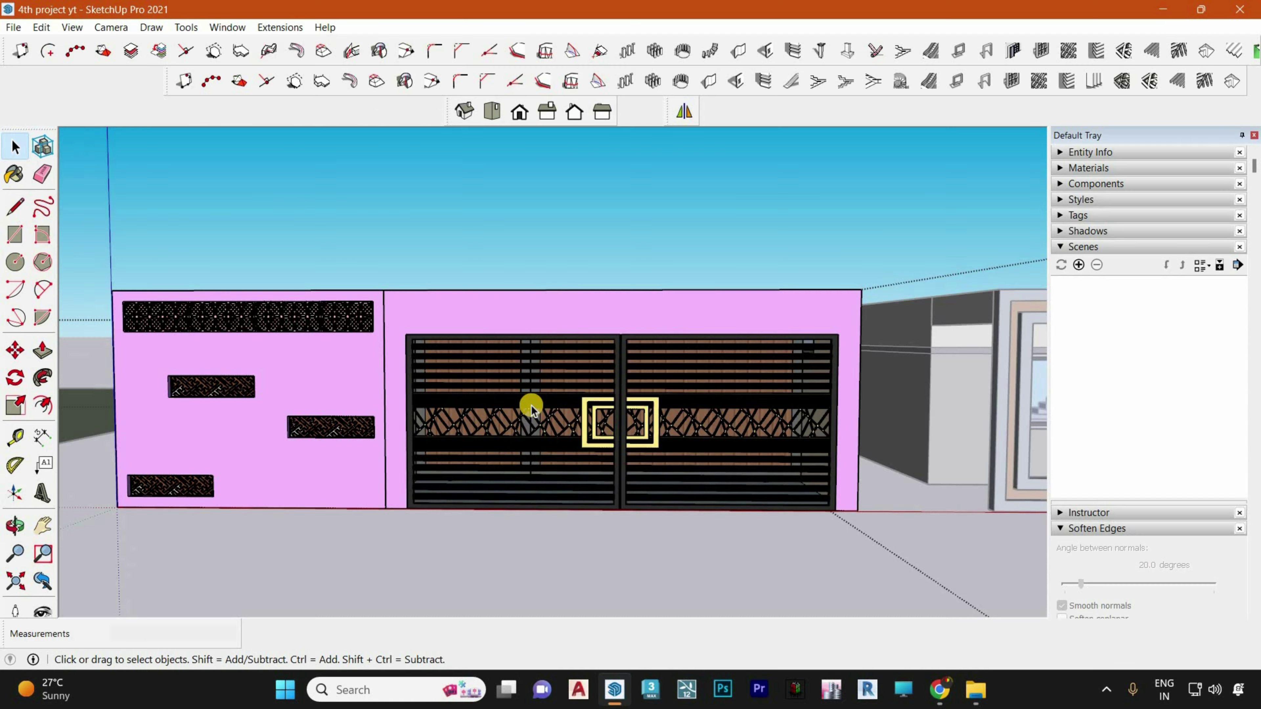
# Return to SketchUp, select the entrance gate, and survey the separate floor models and the assembled building
pyautogui.click(532, 409)
pyautogui.moveTo(533, 410); pyautogui.dragTo(528, 421, button='middle')
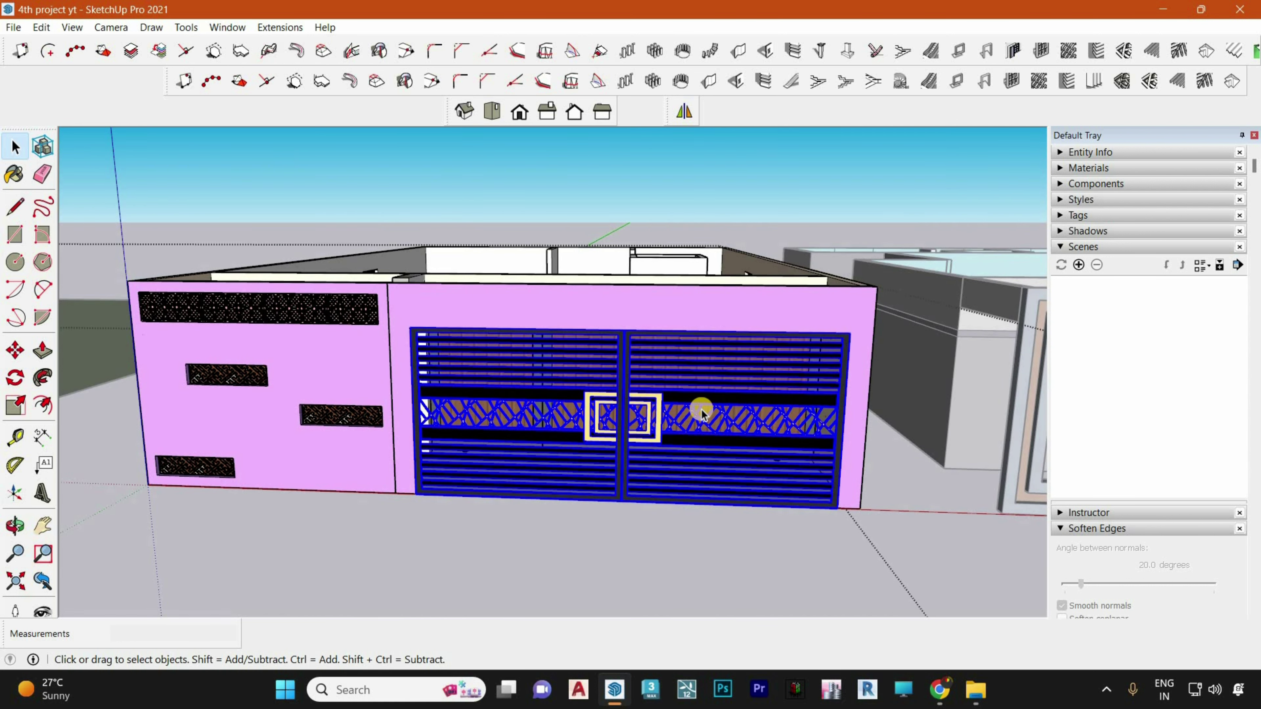
pyautogui.scroll(-10, 776, 402)
pyautogui.moveTo(740, 375); pyautogui.dragTo(736, 363, button='middle')
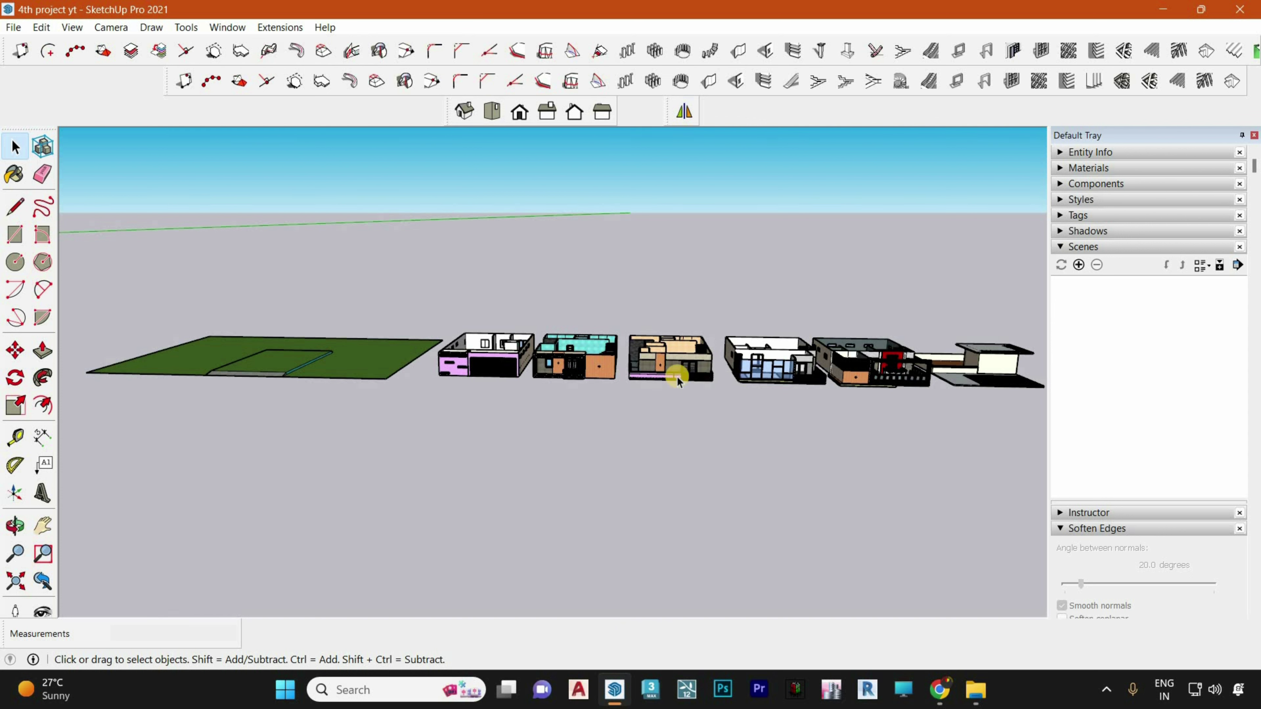
pyautogui.scroll(-2, 896, 399)
pyautogui.moveTo(895, 399); pyautogui.dragTo(142, 358, button='middle')
pyautogui.scroll(8, 143, 355)
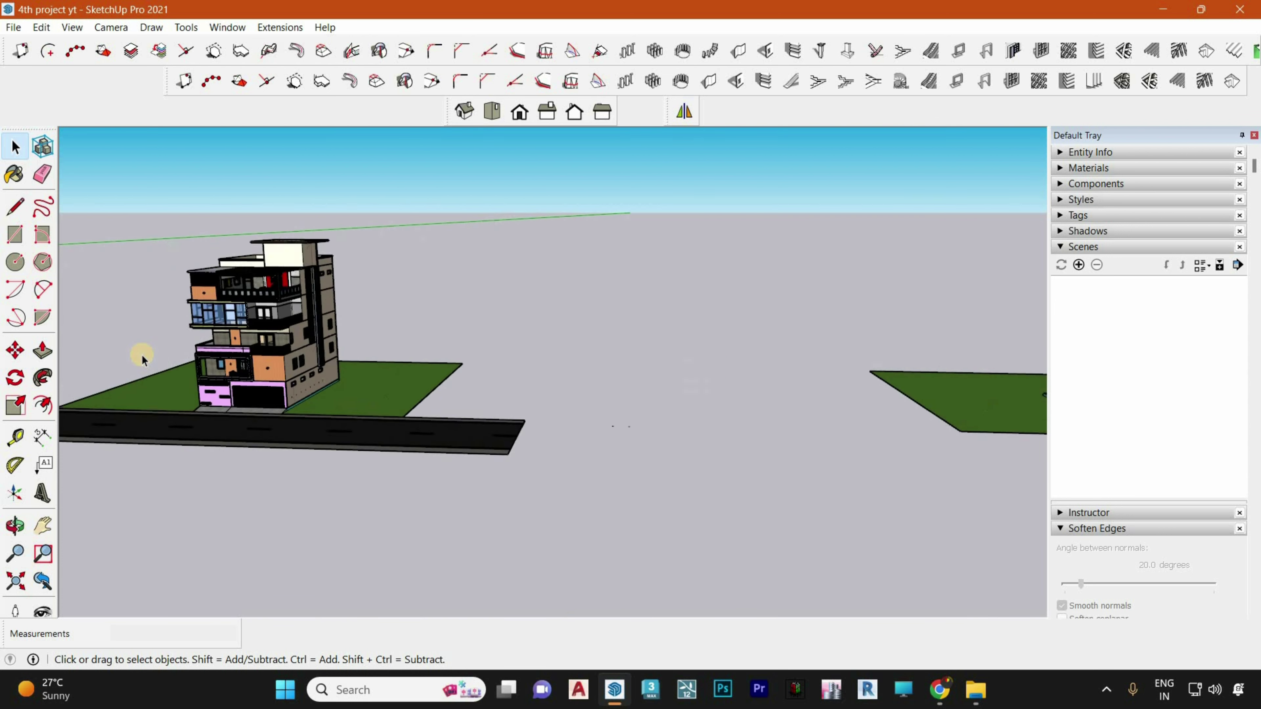
pyautogui.scroll(-3, 688, 472)
pyautogui.moveTo(681, 467)
pyautogui.mouseDown(button='middle')
pyautogui.moveTo(586, 415)
pyautogui.moveTo(508, 403)
pyautogui.mouseUp(button='middle')
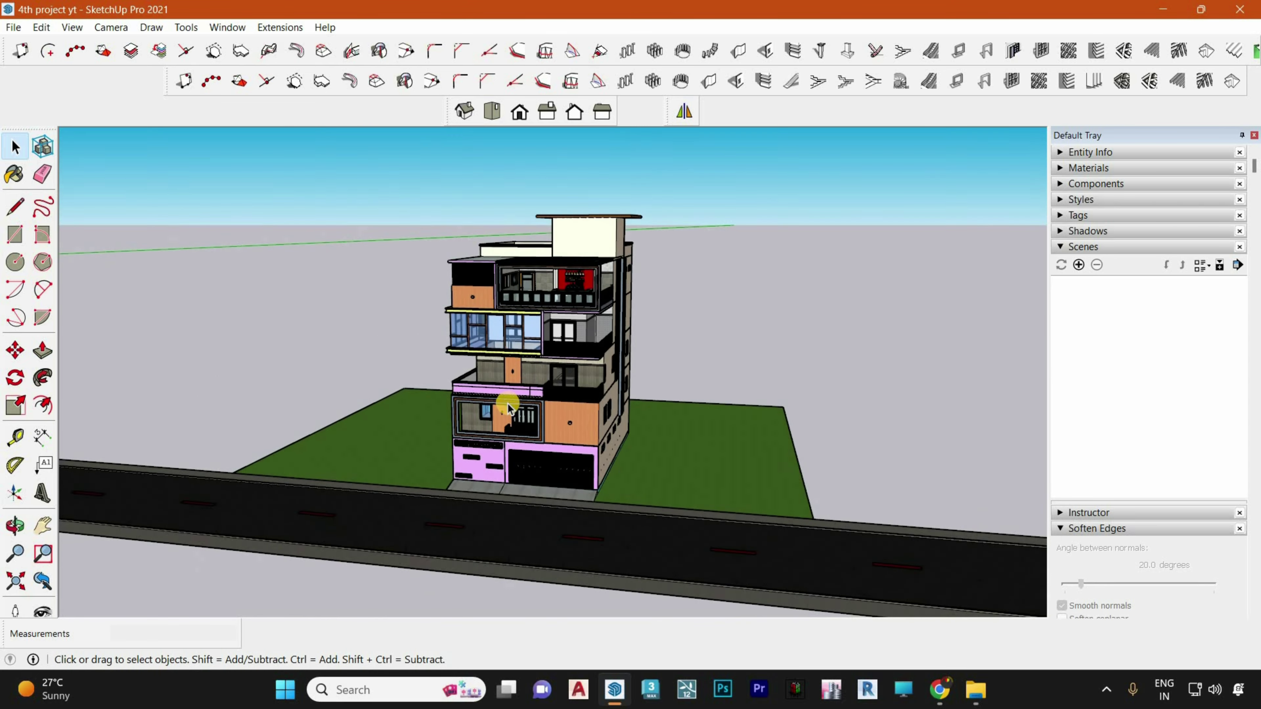
# Examine the assembled building's front facade, including the ground-floor gate, the patterned wall grilles and the framed balcony above
pyautogui.scroll(4, 508, 403)
pyautogui.moveTo(796, 523)
pyautogui.mouseDown(button='middle')
pyautogui.moveTo(909, 517)
pyautogui.moveTo(921, 397)
pyautogui.moveTo(537, 540)
pyautogui.moveTo(521, 524)
pyautogui.mouseUp(button='middle')
pyautogui.scroll(-2, 906, 516)
pyautogui.scroll(3, 498, 532)
pyautogui.moveTo(374, 470)
pyautogui.mouseDown(button='middle')
pyautogui.moveTo(366, 451)
pyautogui.moveTo(439, 421)
pyautogui.mouseUp(button='middle')
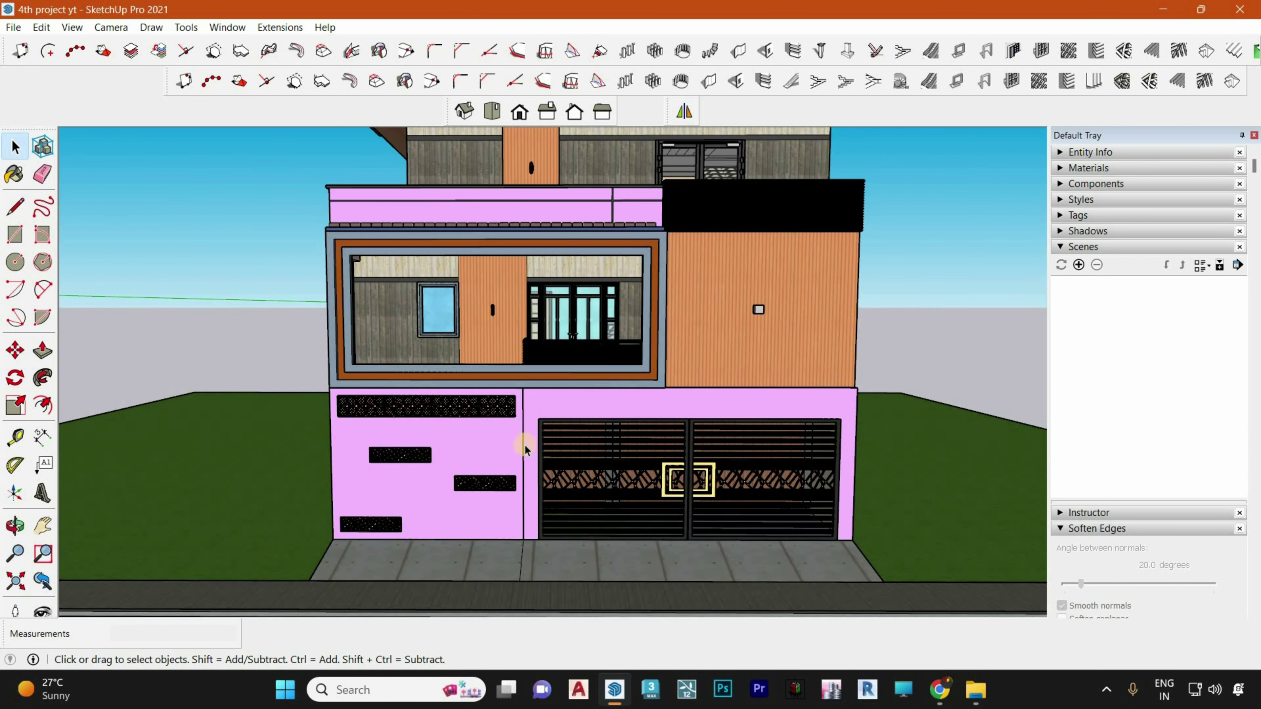
pyautogui.scroll(2, 417, 437)
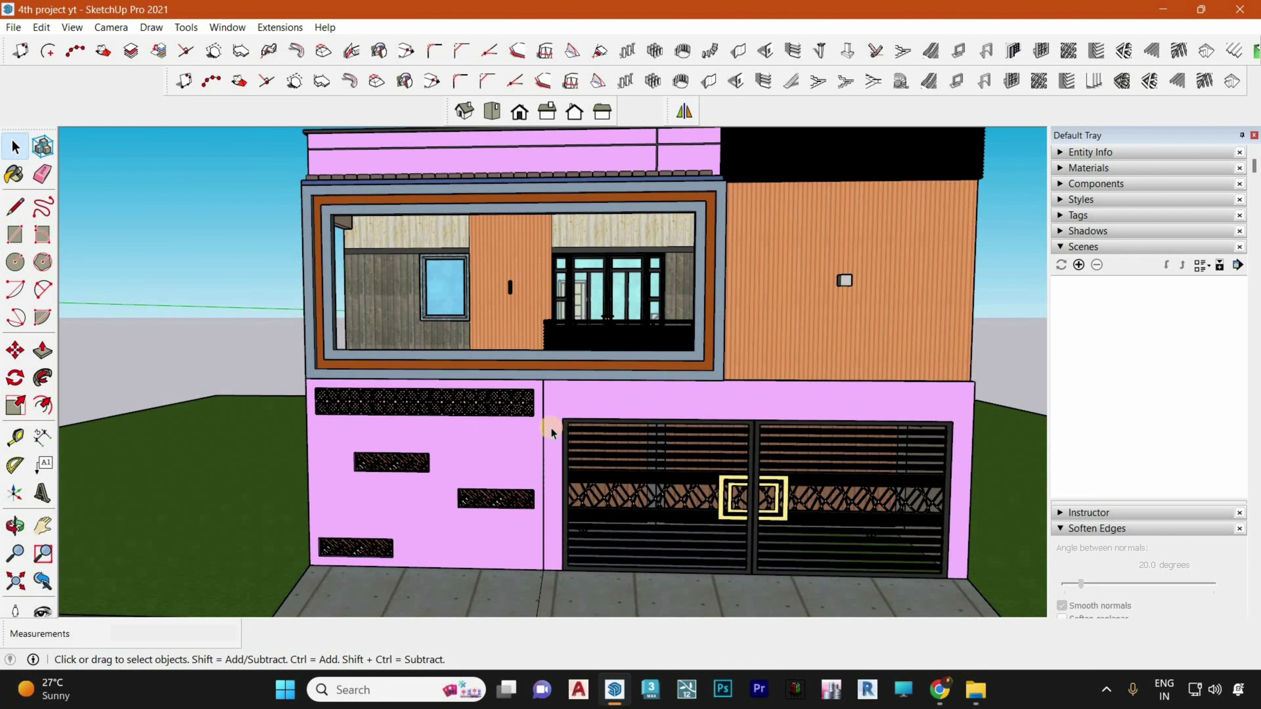
pyautogui.scroll(-2, 554, 431)
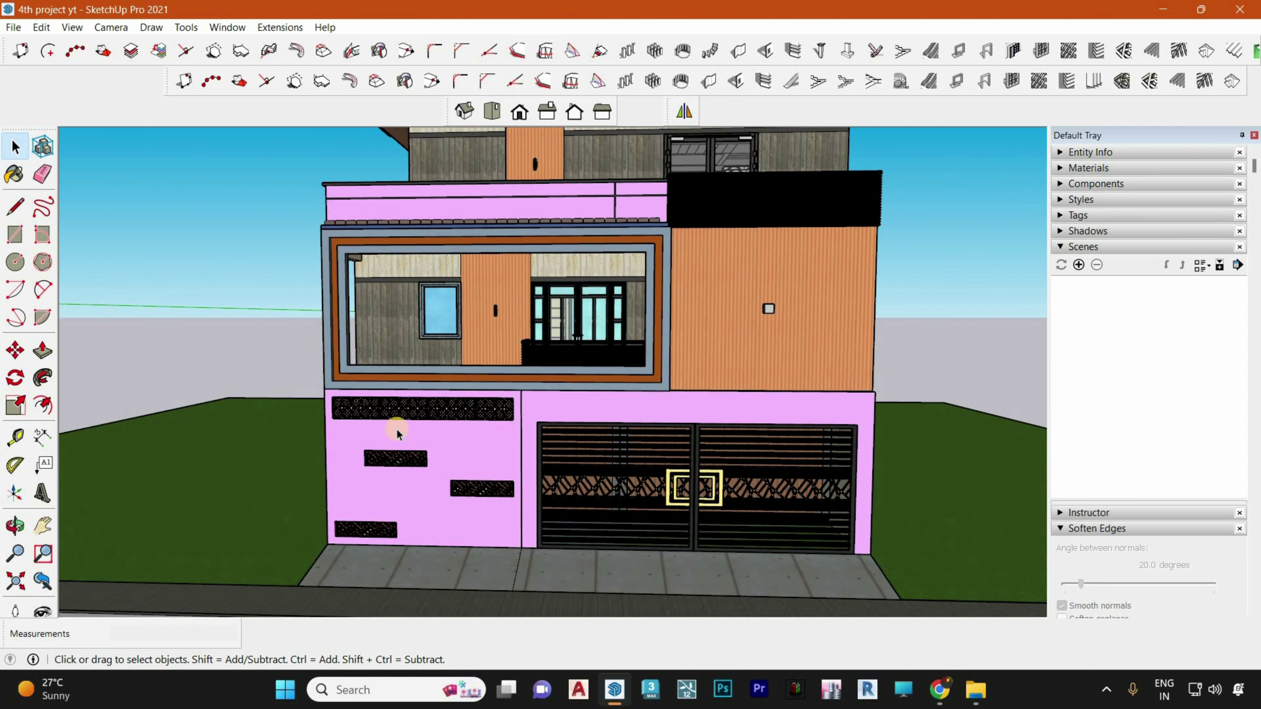
pyautogui.scroll(2, 394, 414)
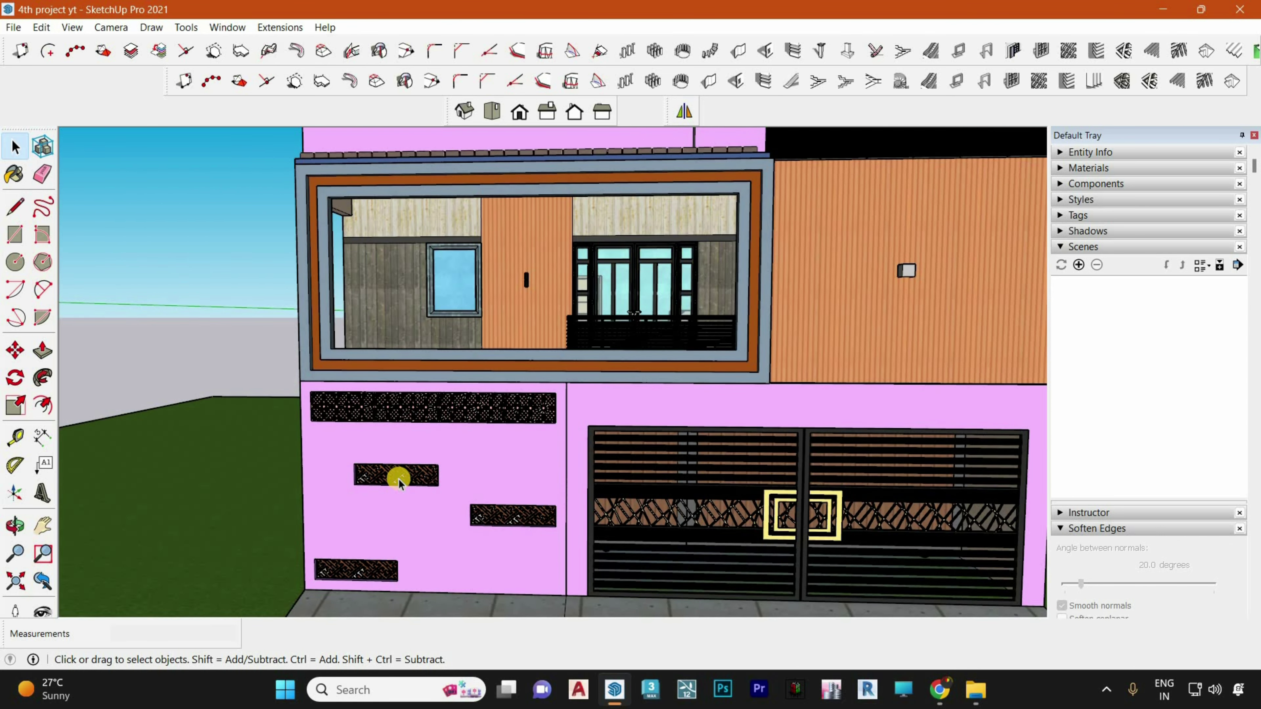
pyautogui.moveTo(399, 482); pyautogui.dragTo(431, 467, button='middle')
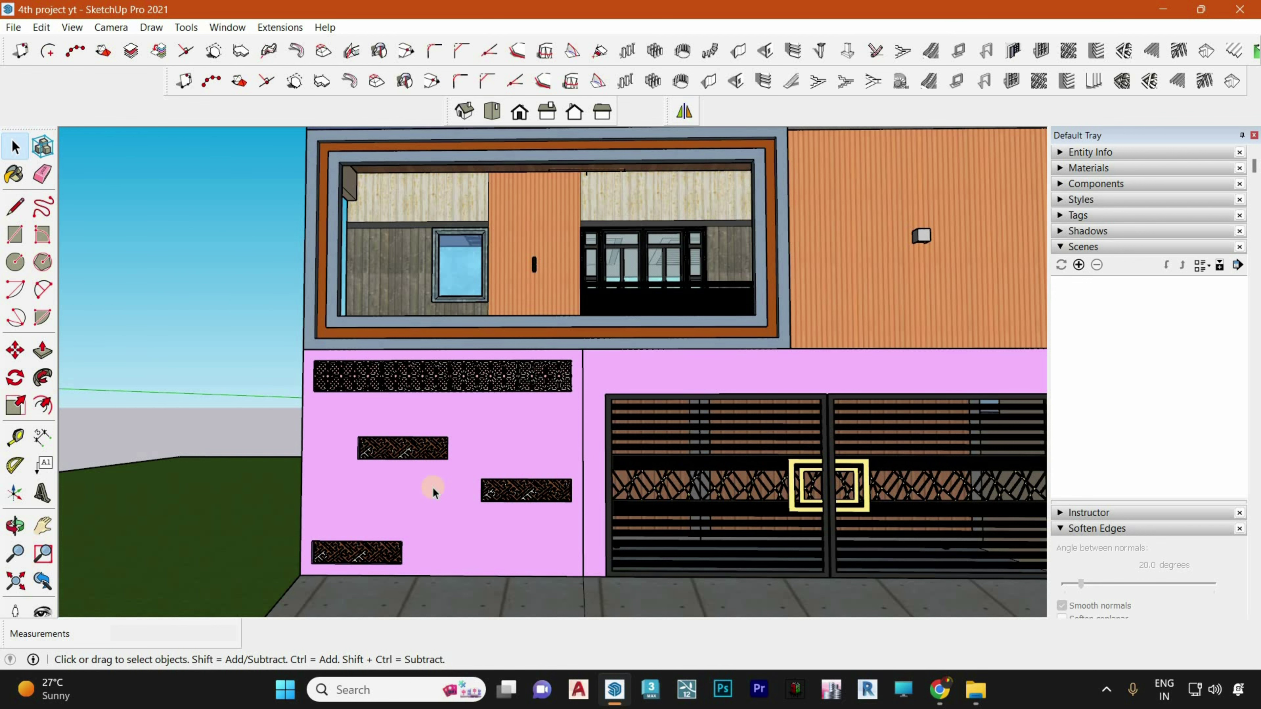
pyautogui.scroll(-5, 433, 488)
pyautogui.moveTo(424, 522); pyautogui.dragTo(416, 507, button='middle')
pyautogui.press('space')
pyautogui.scroll(-3, 415, 507)
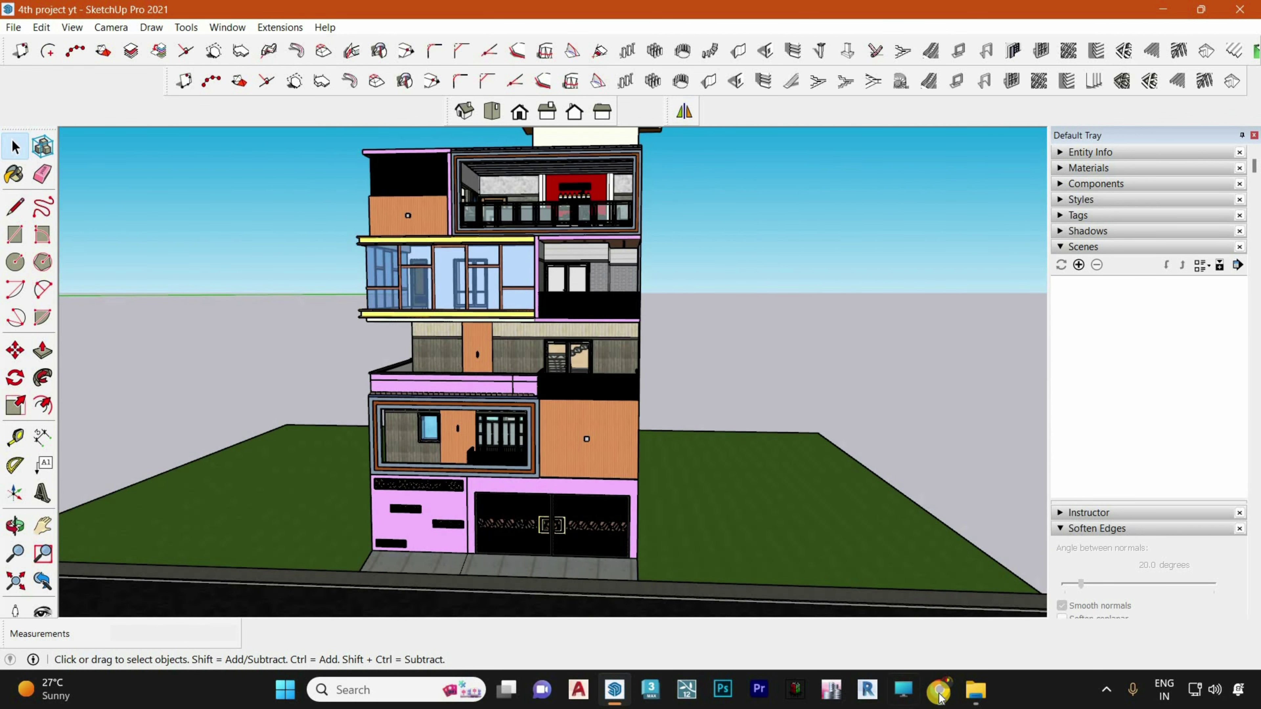
# Switch to Chrome and look through the Google Images results for "g+ 4 floor elevation" for facade references
pyautogui.scroll(-1, 532, 432)
pyautogui.click(938, 696)
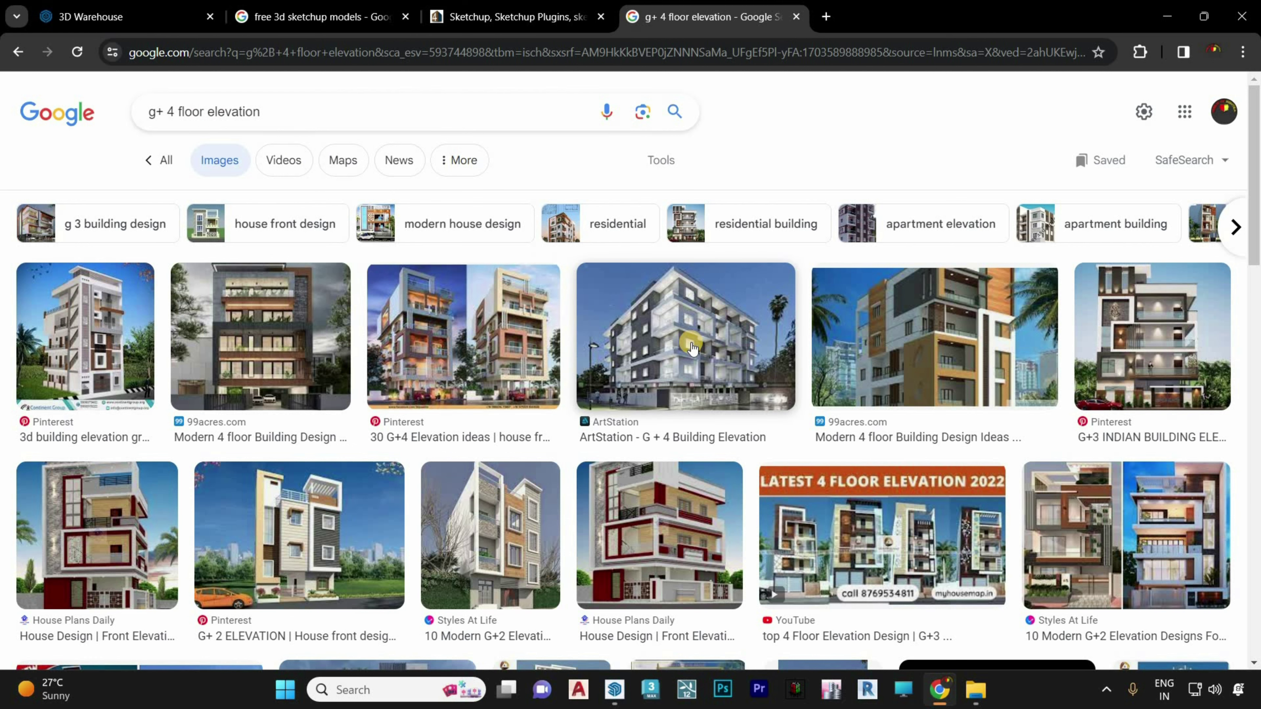
pyautogui.scroll(-5, 693, 348)
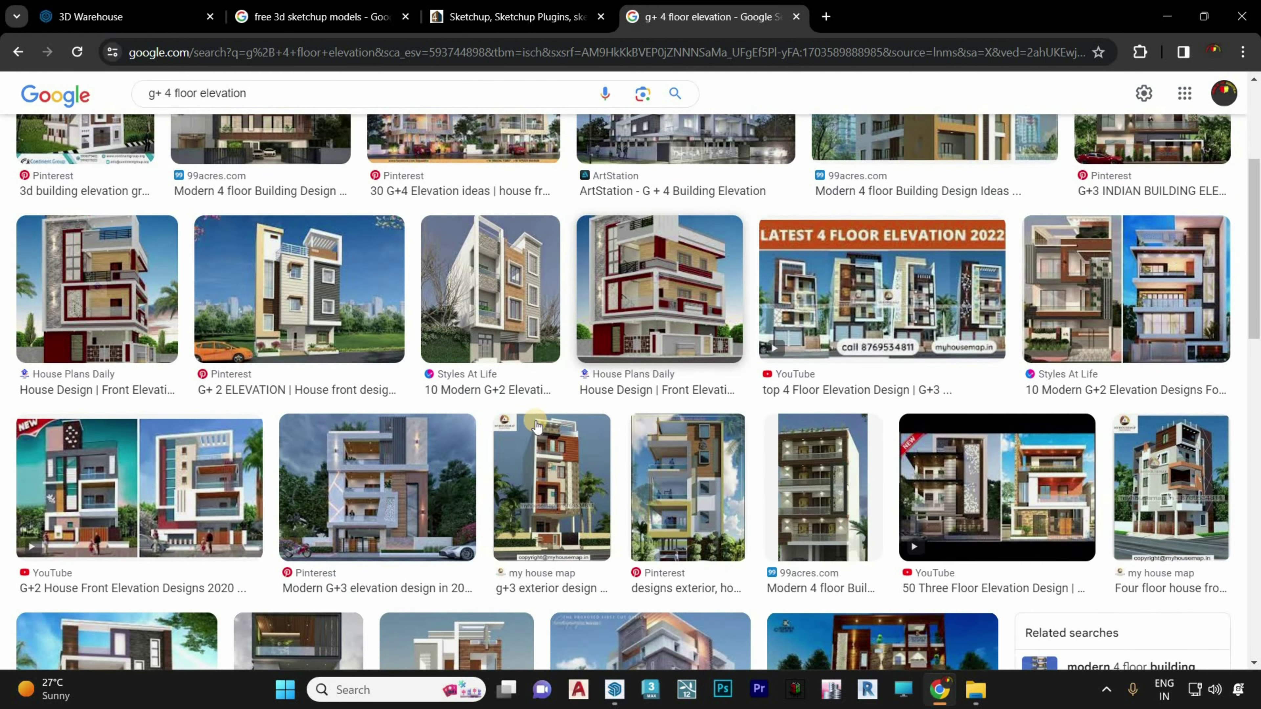
pyautogui.scroll(-2, 560, 397)
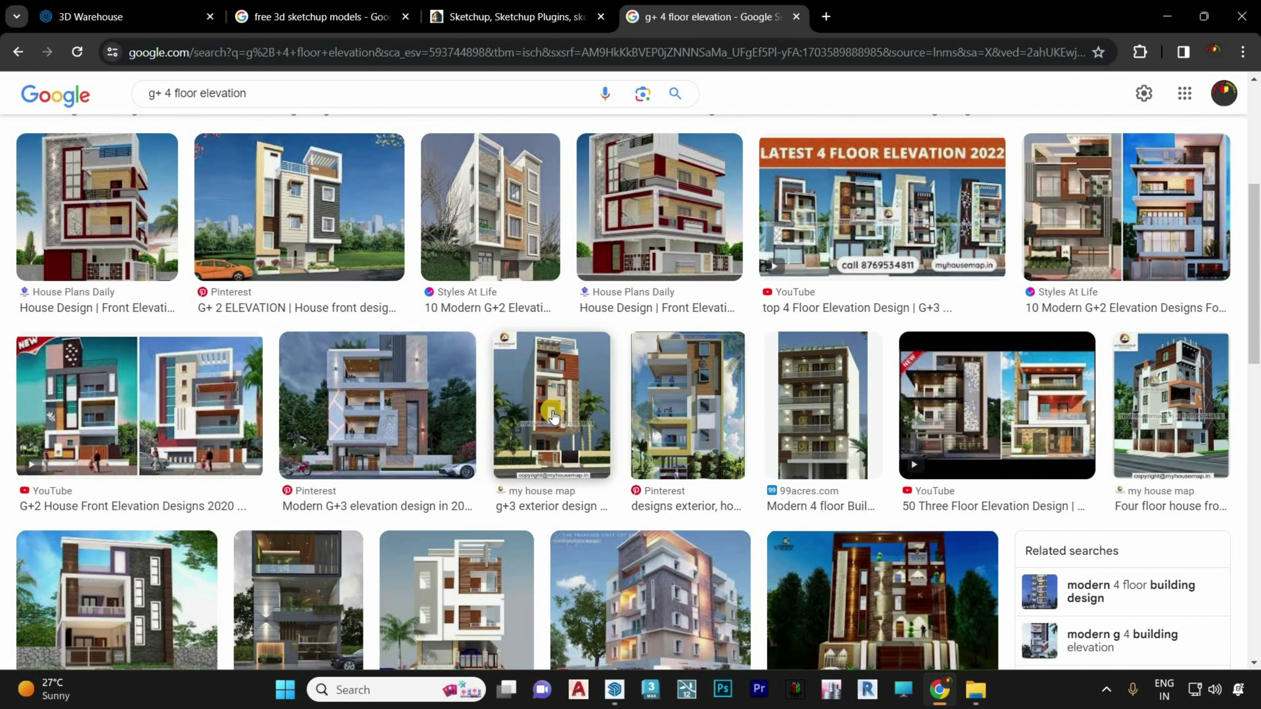
pyautogui.scroll(-3, 554, 416)
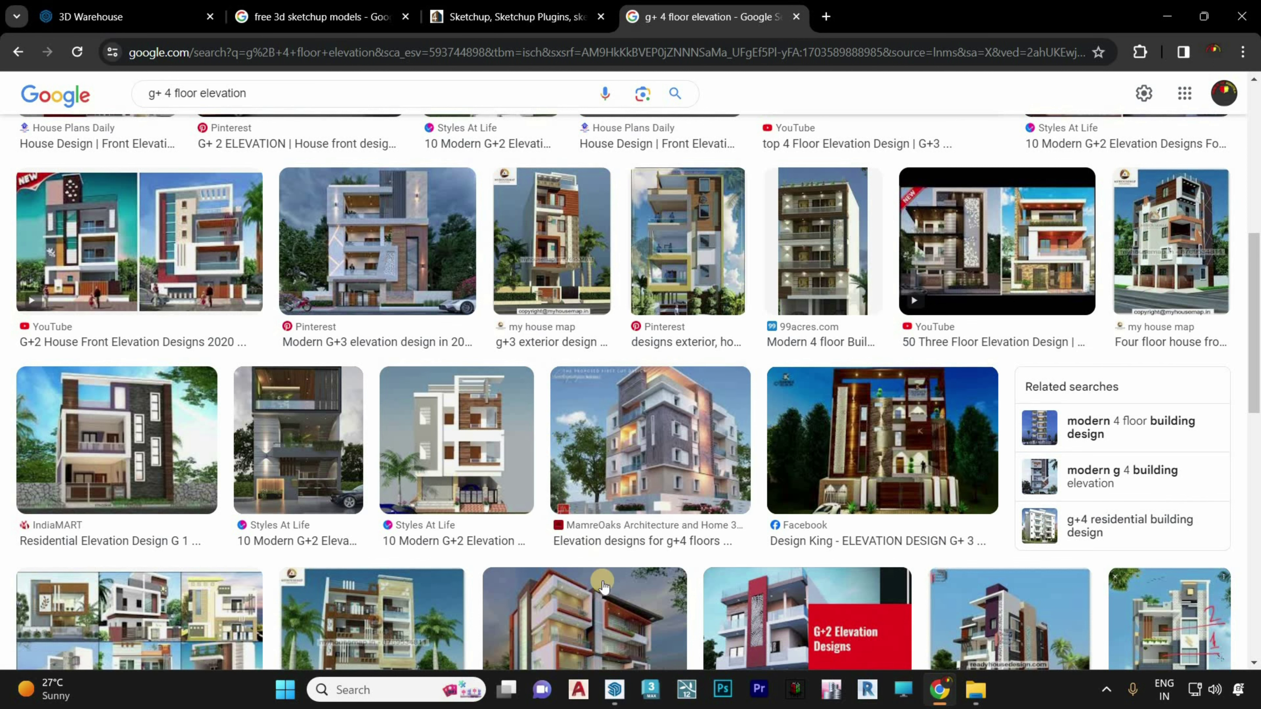
# Return to SketchUp and inspect the small square wall light on the orange fluted wall beside the framed balcony
pyautogui.hotkey('alt', 'Tab')
pyautogui.moveTo(521, 476); pyautogui.dragTo(518, 406, button='middle')
pyautogui.scroll(5, 491, 452)
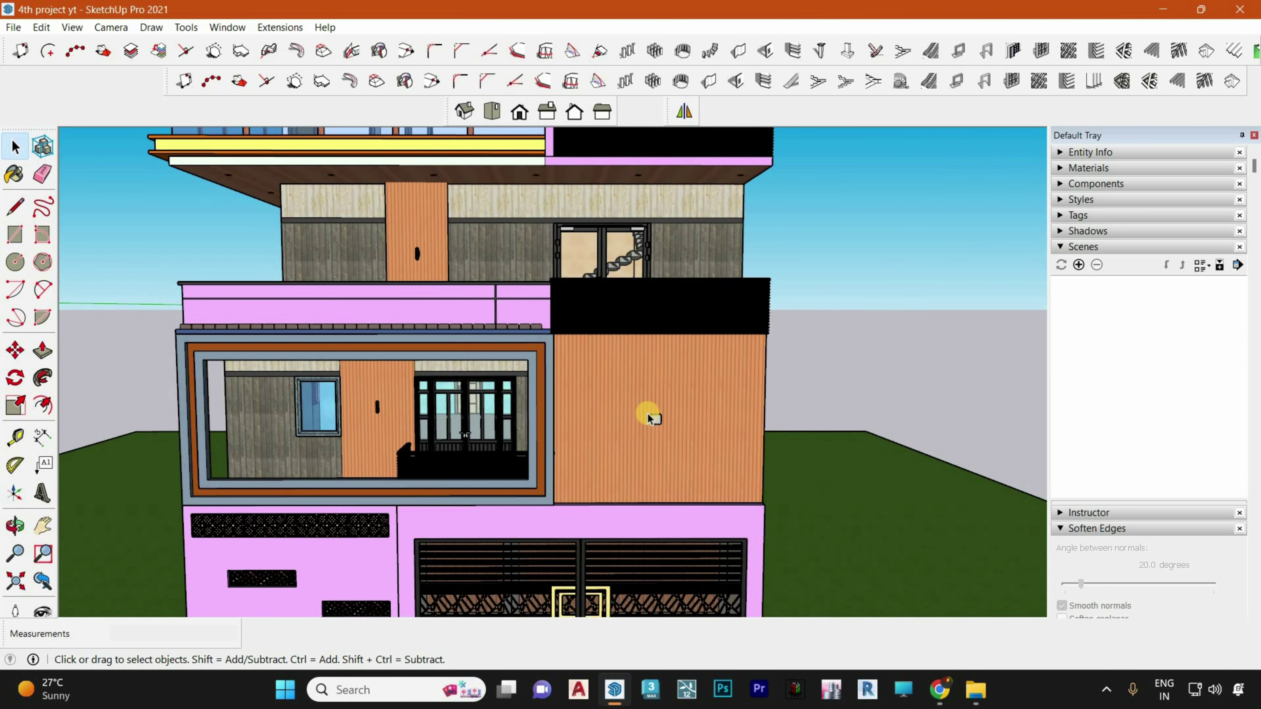
pyautogui.scroll(5, 655, 426)
pyautogui.moveTo(655, 426)
pyautogui.mouseDown(button='middle')
pyautogui.moveTo(742, 456)
pyautogui.moveTo(572, 318)
pyautogui.moveTo(450, 290)
pyautogui.mouseUp(button='middle')
pyautogui.scroll(8, 755, 496)
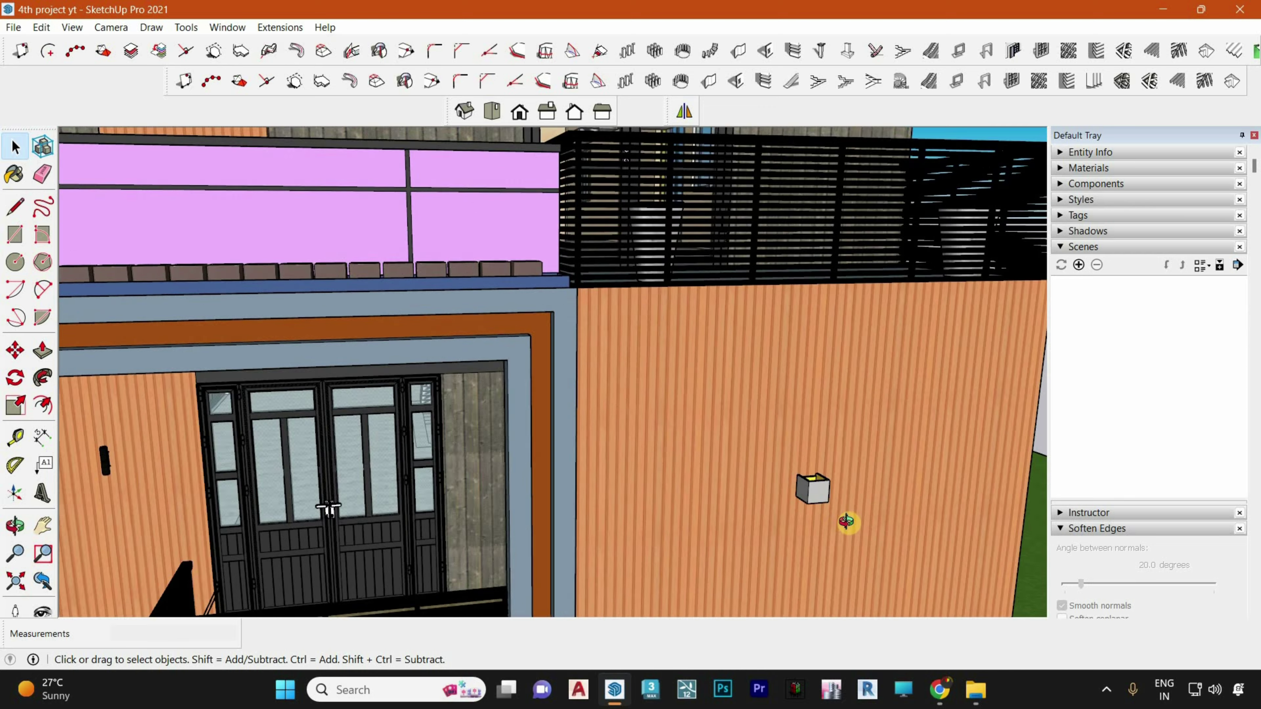
pyautogui.moveTo(847, 521); pyautogui.dragTo(904, 490, button='middle')
pyautogui.scroll(-6, 904, 490)
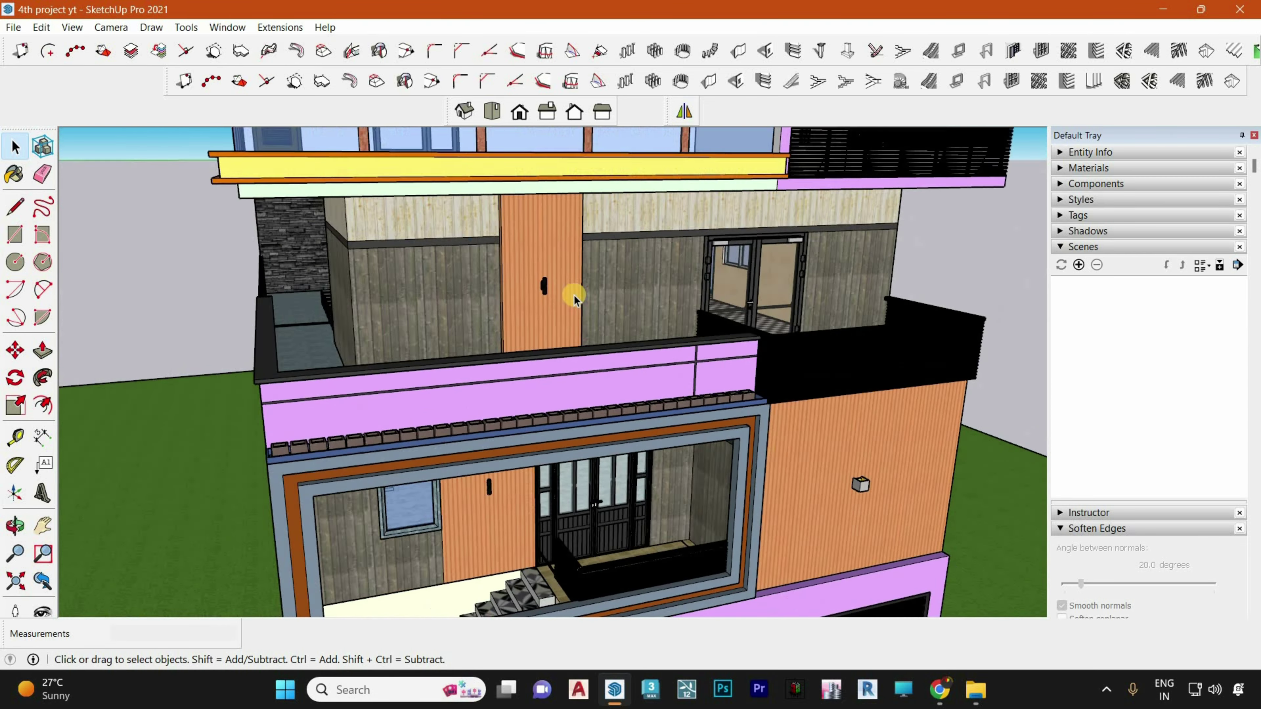
# Inspect the black wall light on the orange fluted panel of the terrace wall one floor higher
pyautogui.scroll(4, 620, 334)
pyautogui.scroll(6, 621, 334)
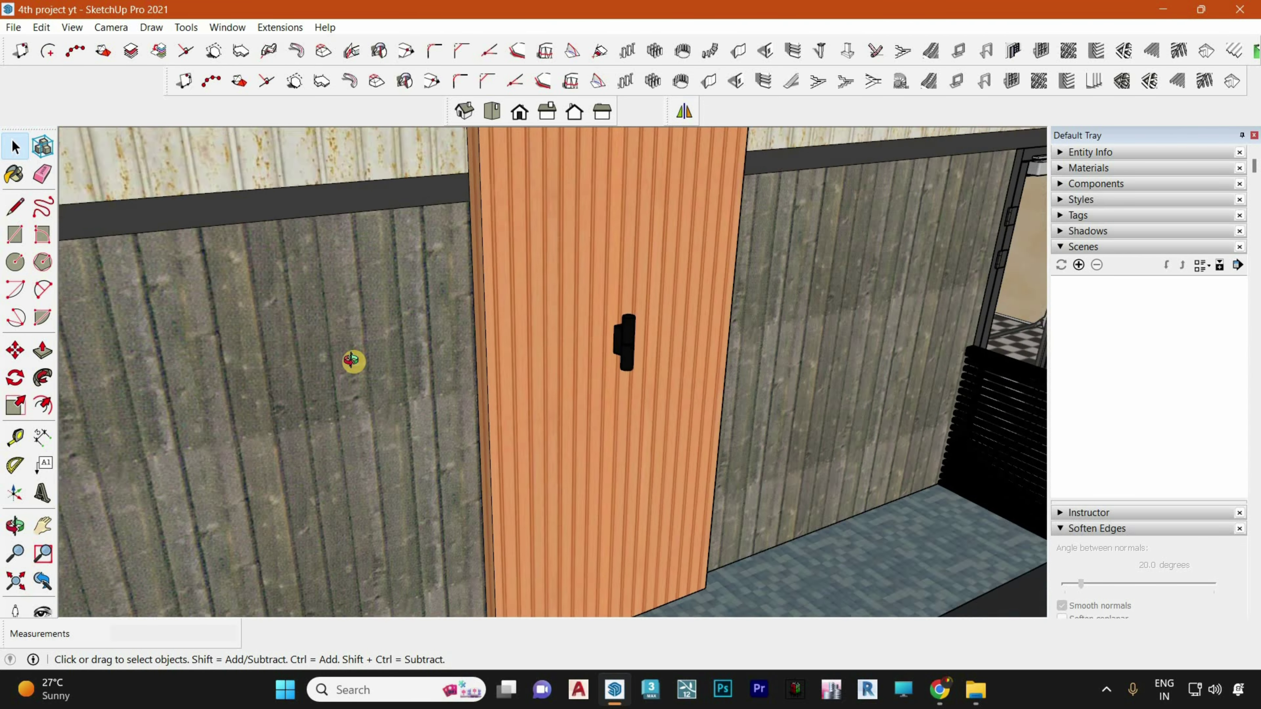
pyautogui.moveTo(353, 360); pyautogui.dragTo(450, 338, button='middle')
pyautogui.scroll(-5, 459, 338)
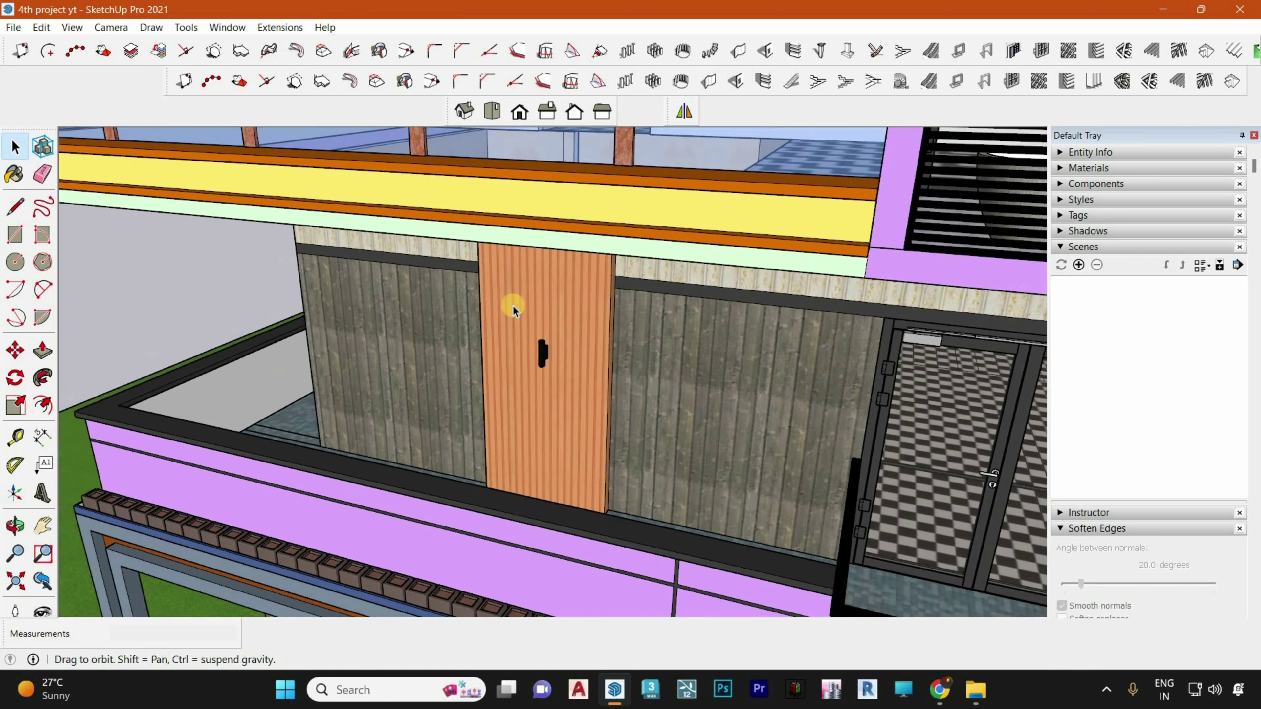
pyautogui.scroll(4, 526, 345)
pyautogui.scroll(4, 539, 346)
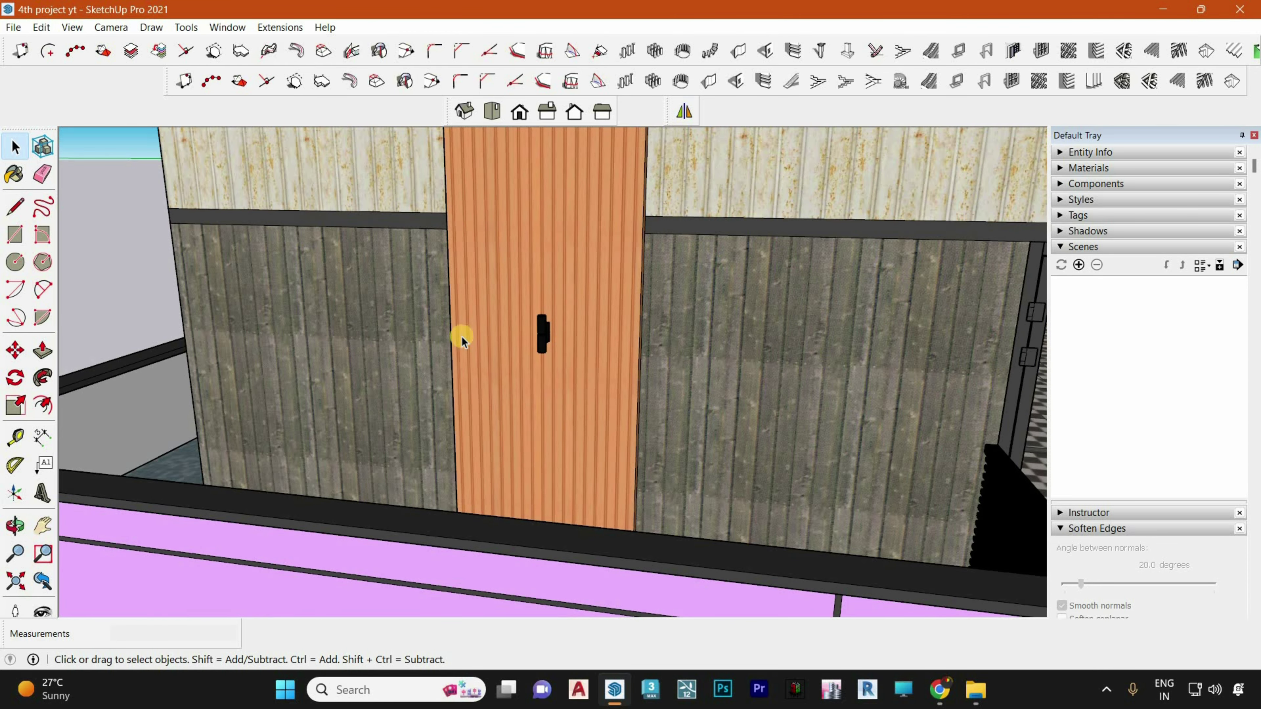
pyautogui.scroll(-3, 529, 343)
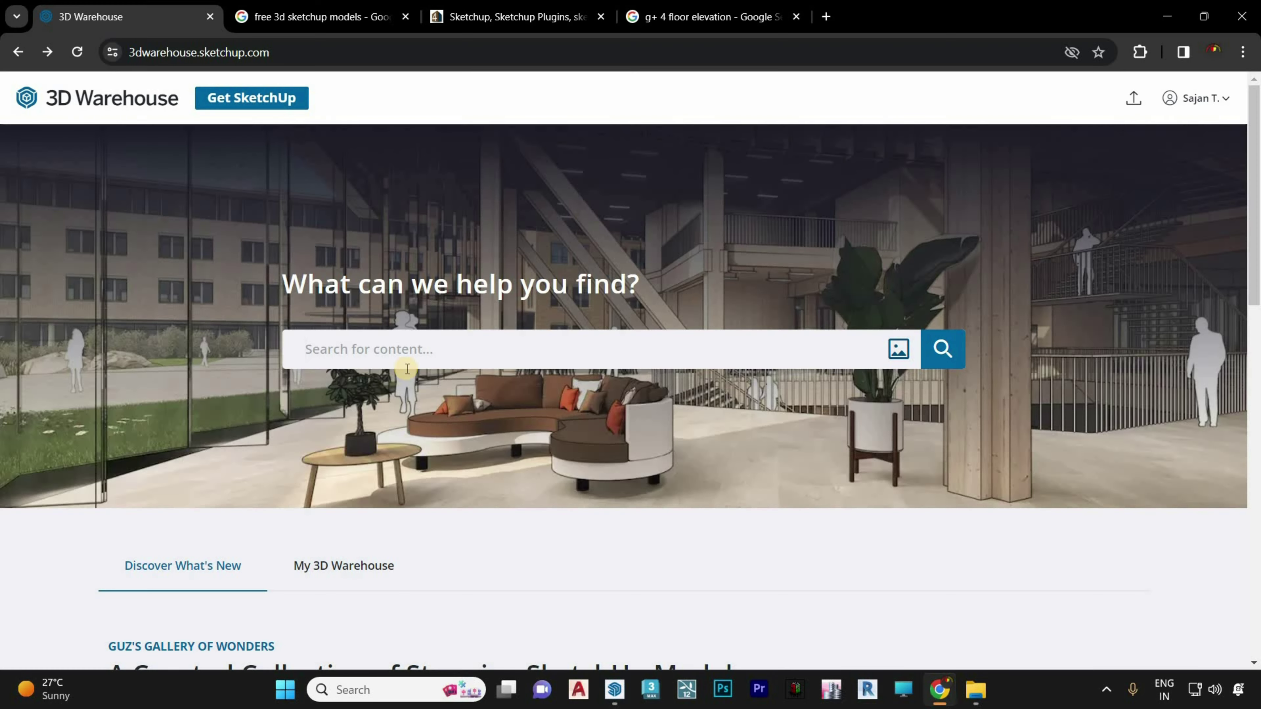
# Search the 3D Warehouse website for "wall light" and browse the product results
pyautogui.write('w')
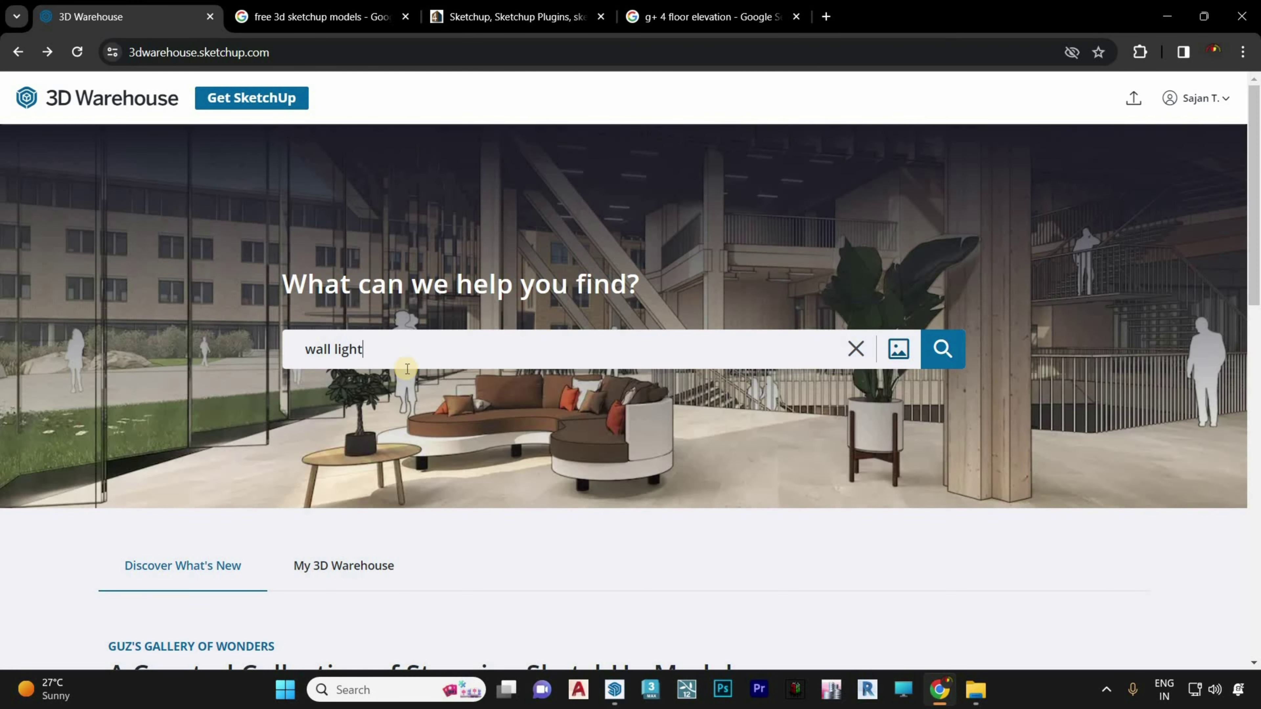
pyautogui.write('all light')
pyautogui.press('Return')
pyautogui.scroll(-8, 353, 322)
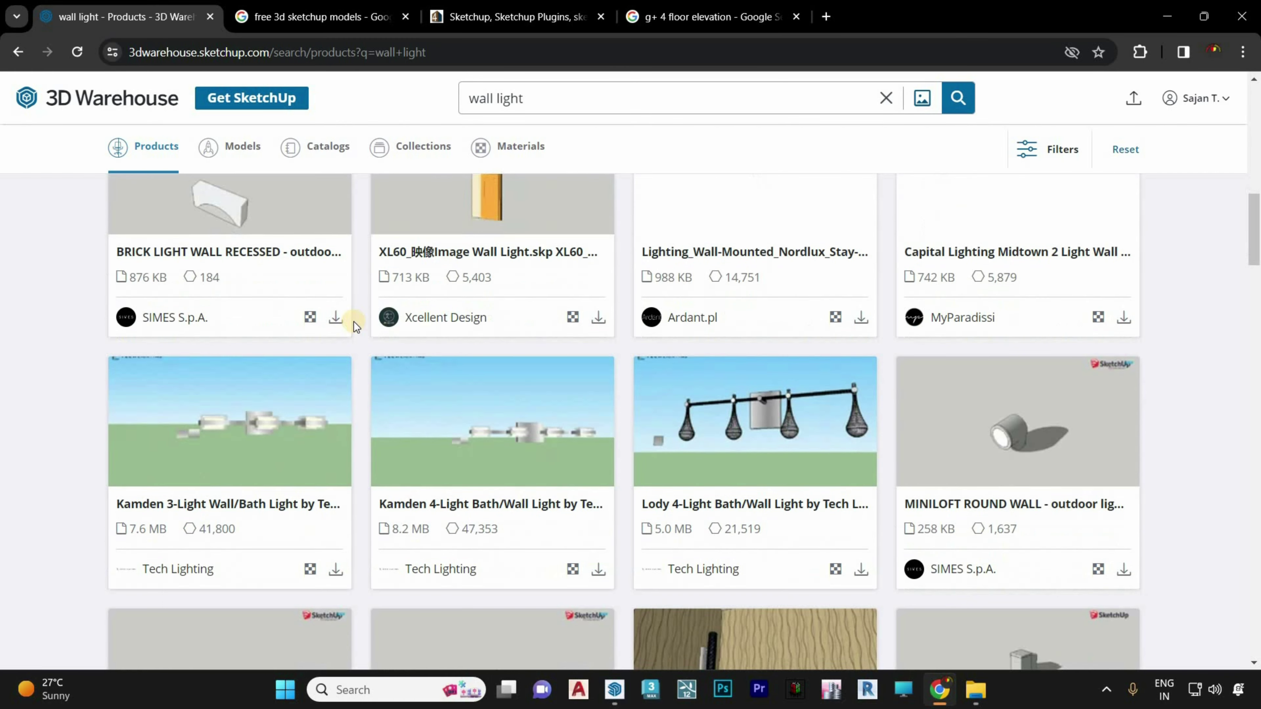
pyautogui.scroll(-5, 353, 321)
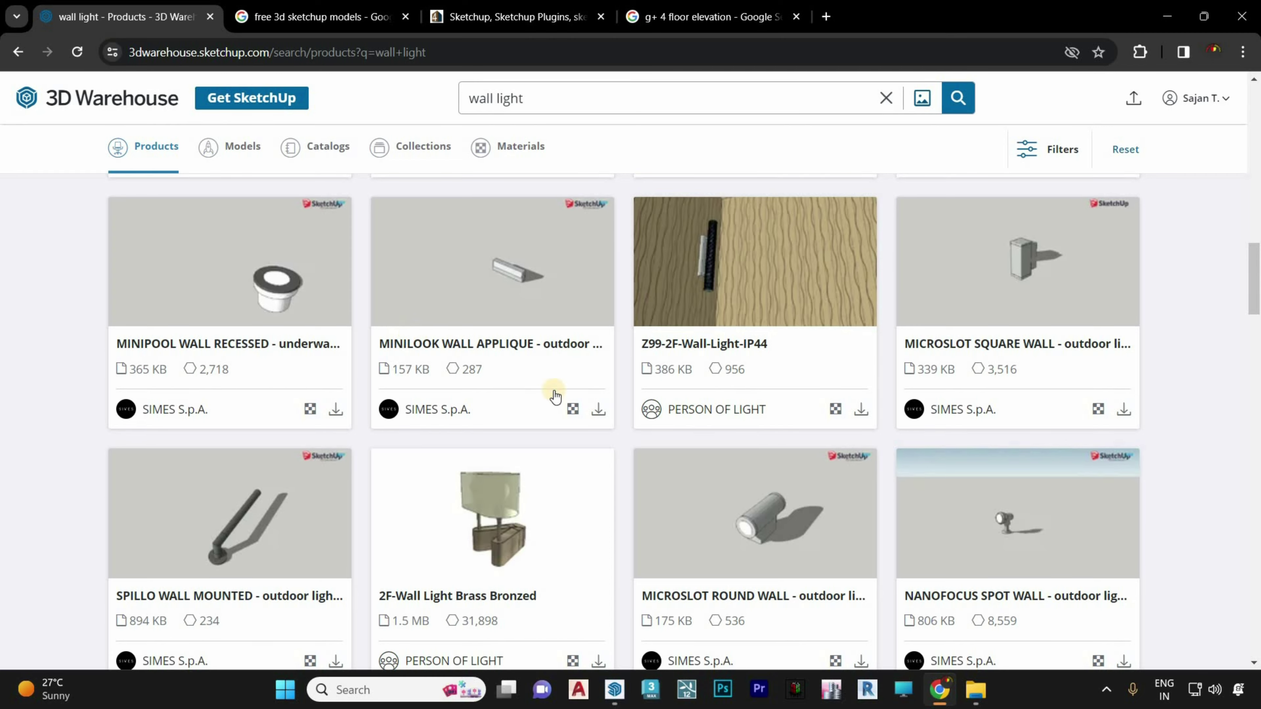
pyautogui.scroll(-2, 754, 470)
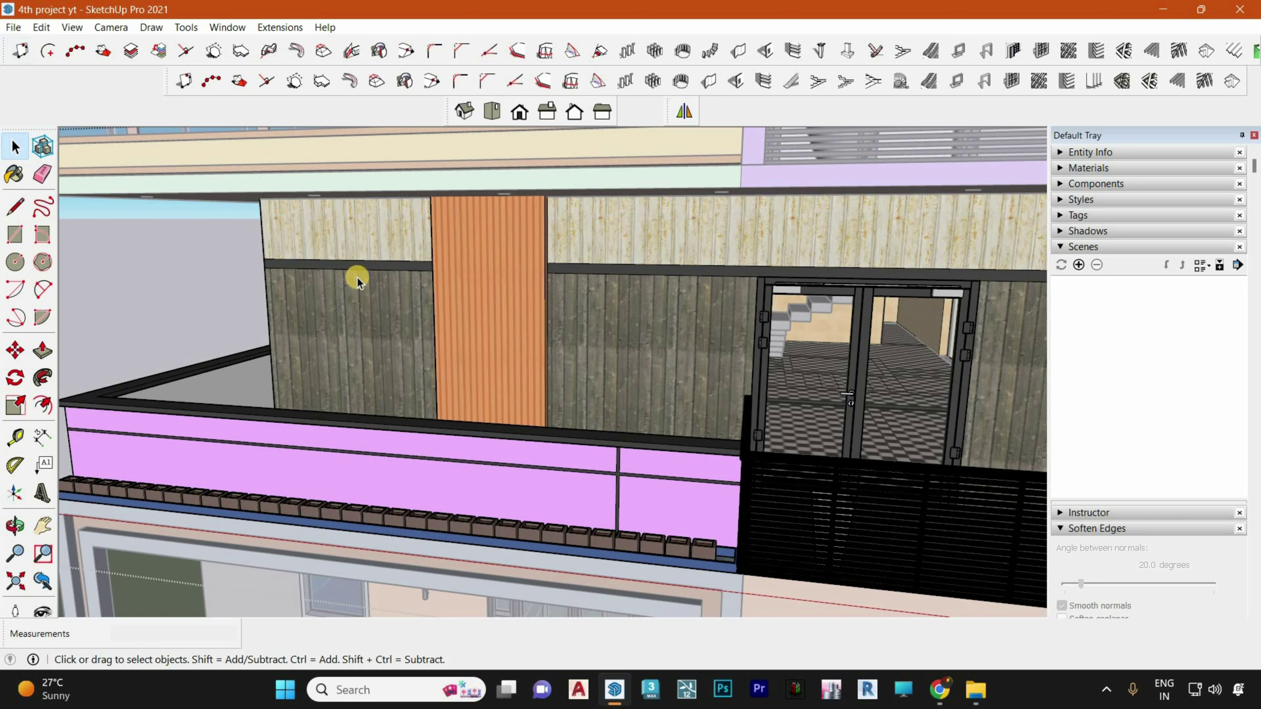
pyautogui.click(226, 27)
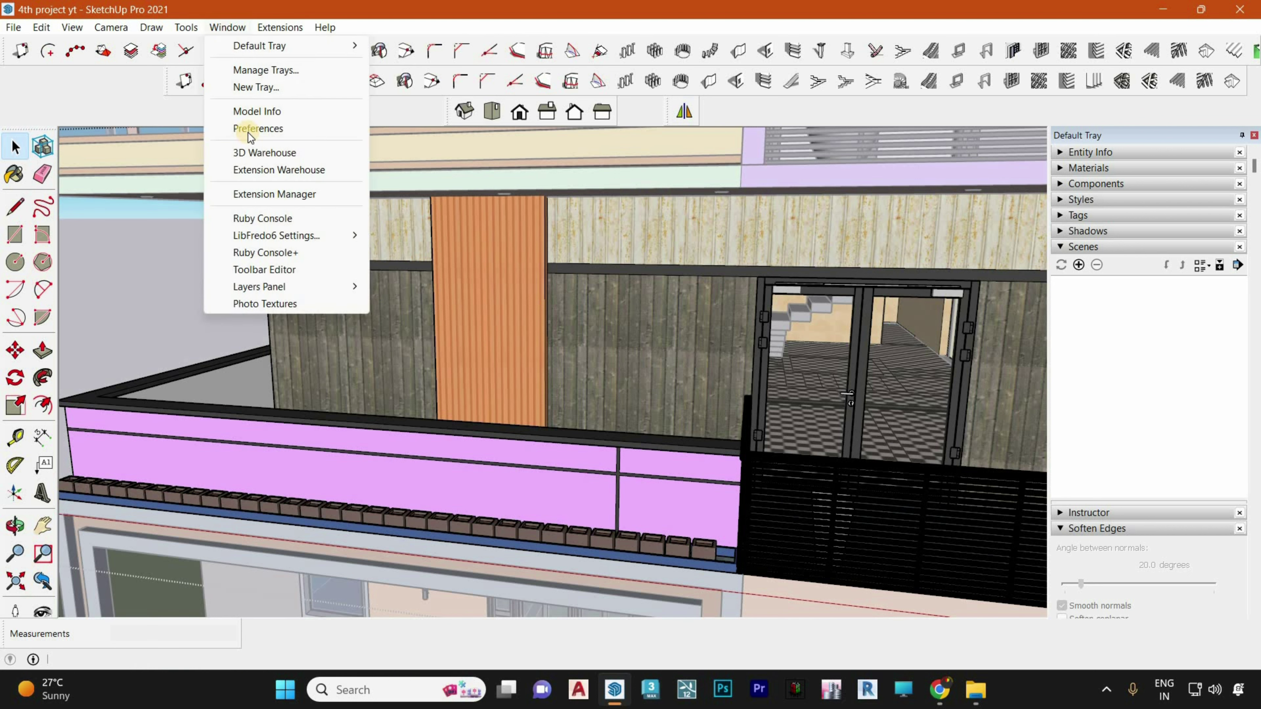
pyautogui.click(259, 151)
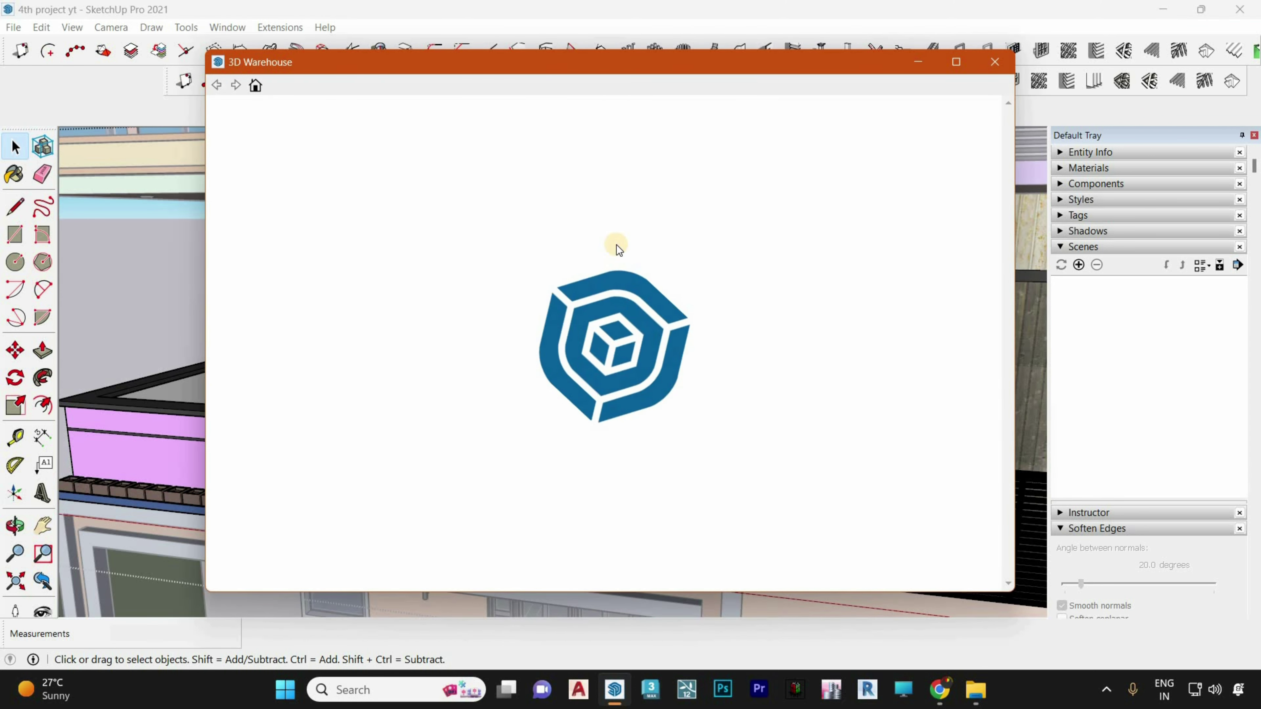
pyautogui.click(990, 72)
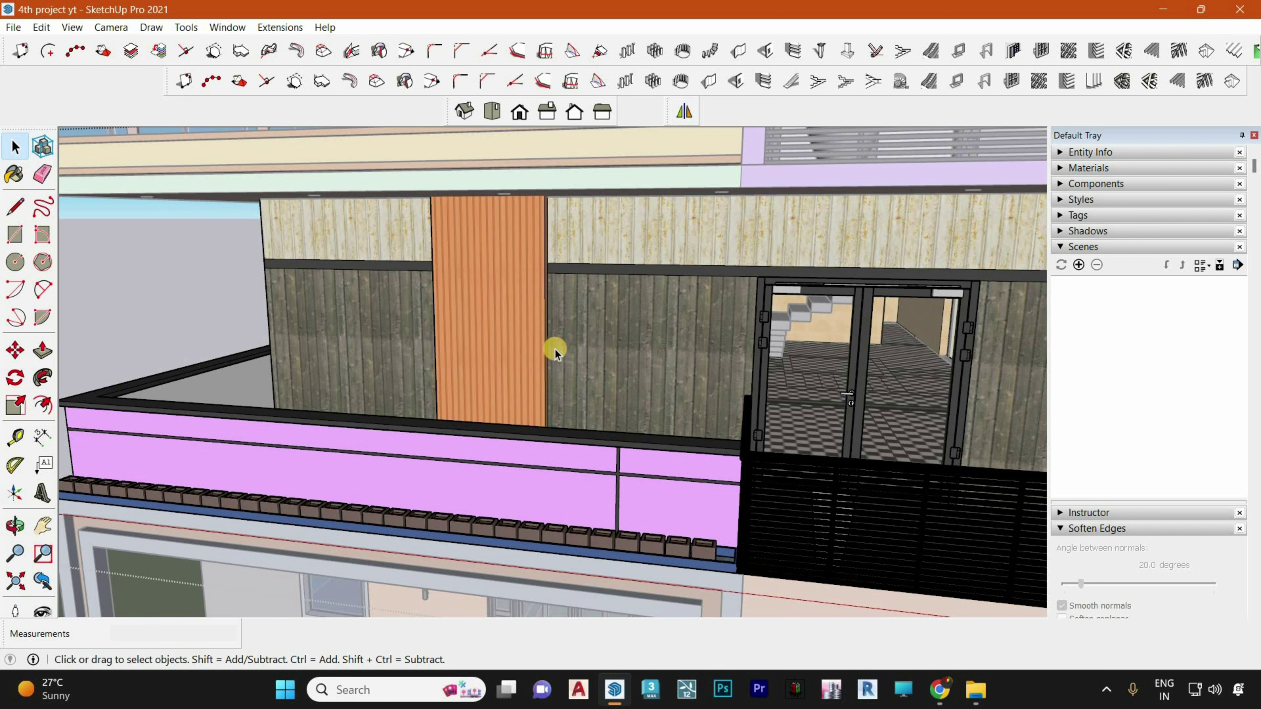
# Import the SIMES_S.3814W_Microslot+round+wall light model and place it on the terrace's orange fluted wall panel
pyautogui.click(13, 27)
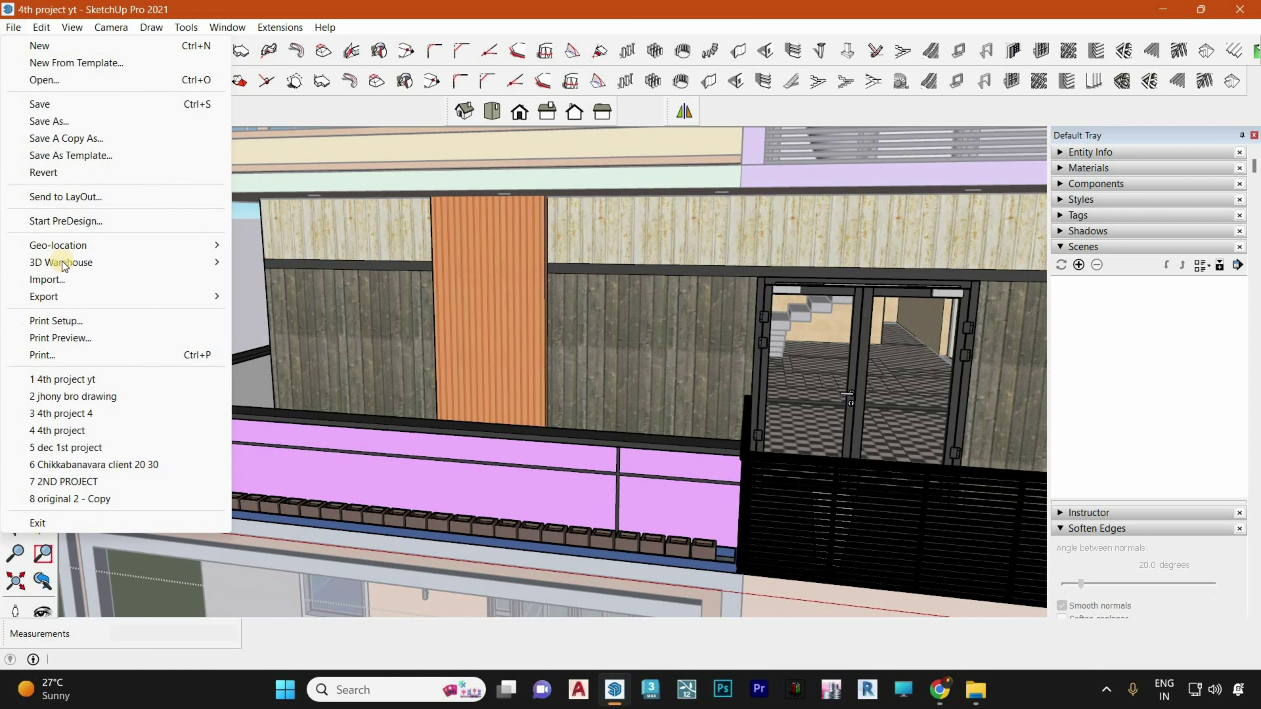
pyautogui.click(71, 284)
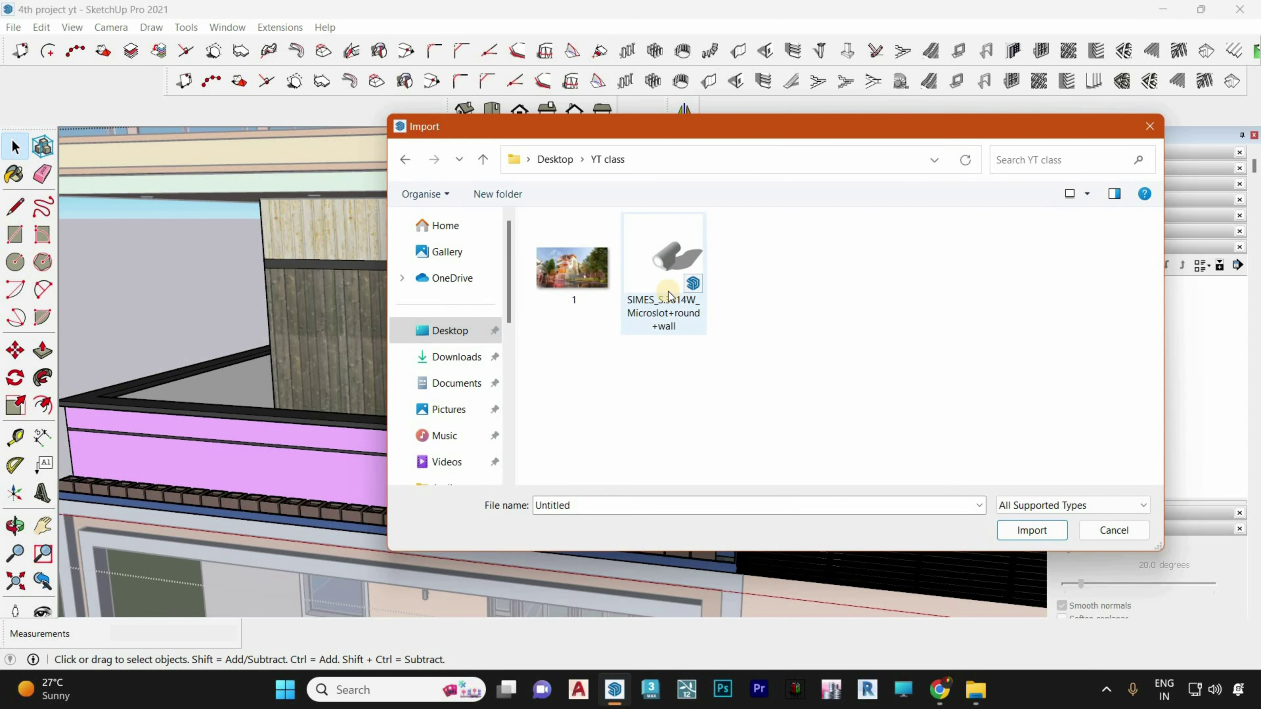
pyautogui.click(671, 287)
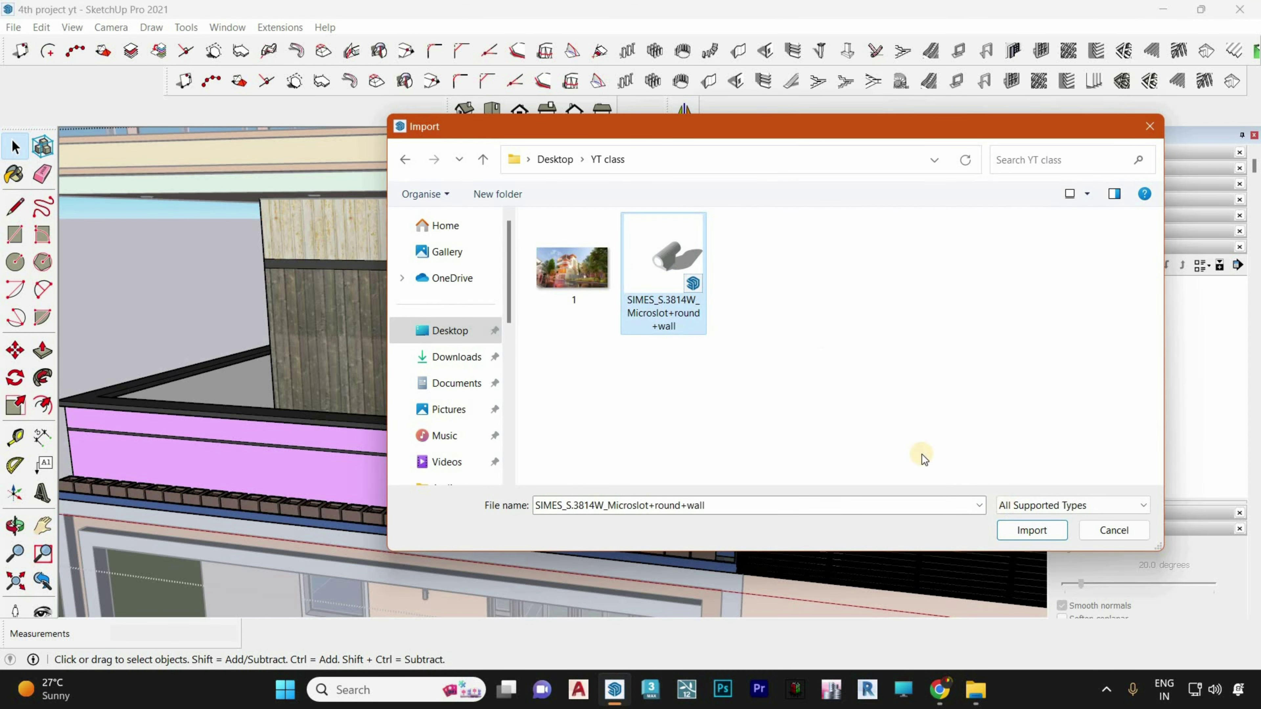
pyautogui.click(1032, 530)
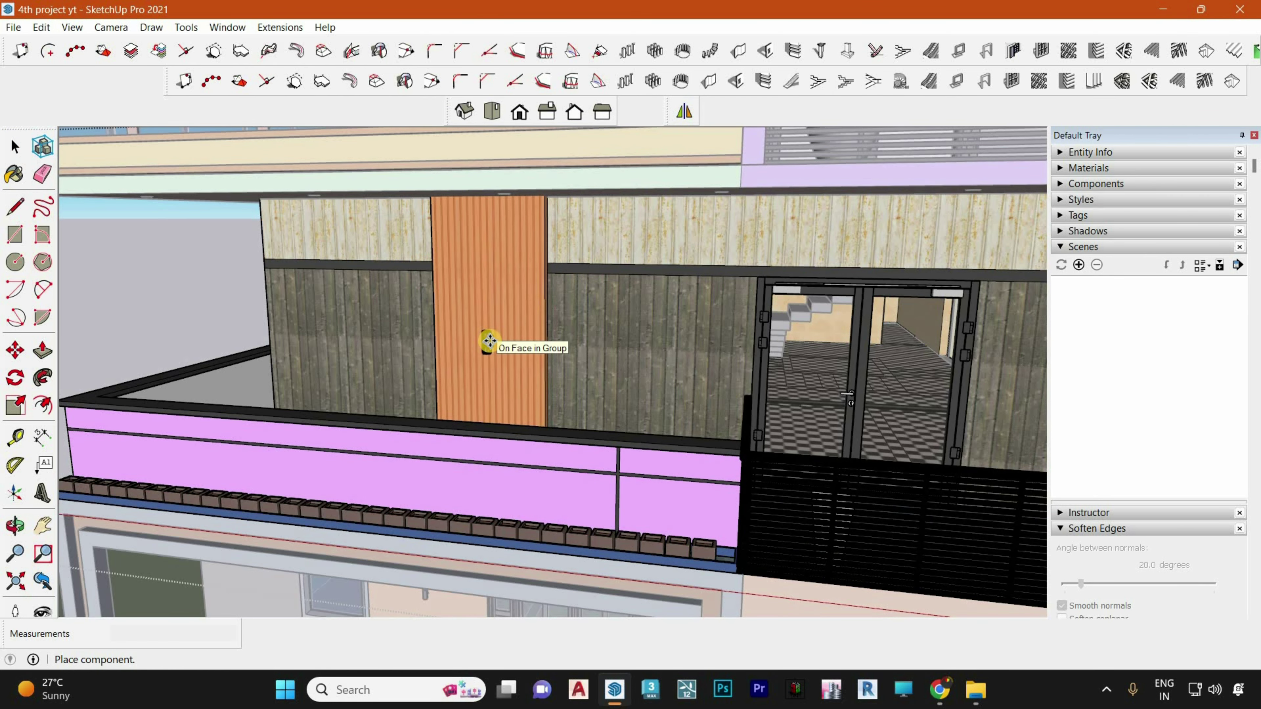
pyautogui.click(468, 369)
# Move the imported wall light so its mounting side sits against the orange fluted panel
pyautogui.scroll(5, 737, 343)
pyautogui.moveTo(737, 343); pyautogui.dragTo(591, 400, button='middle')
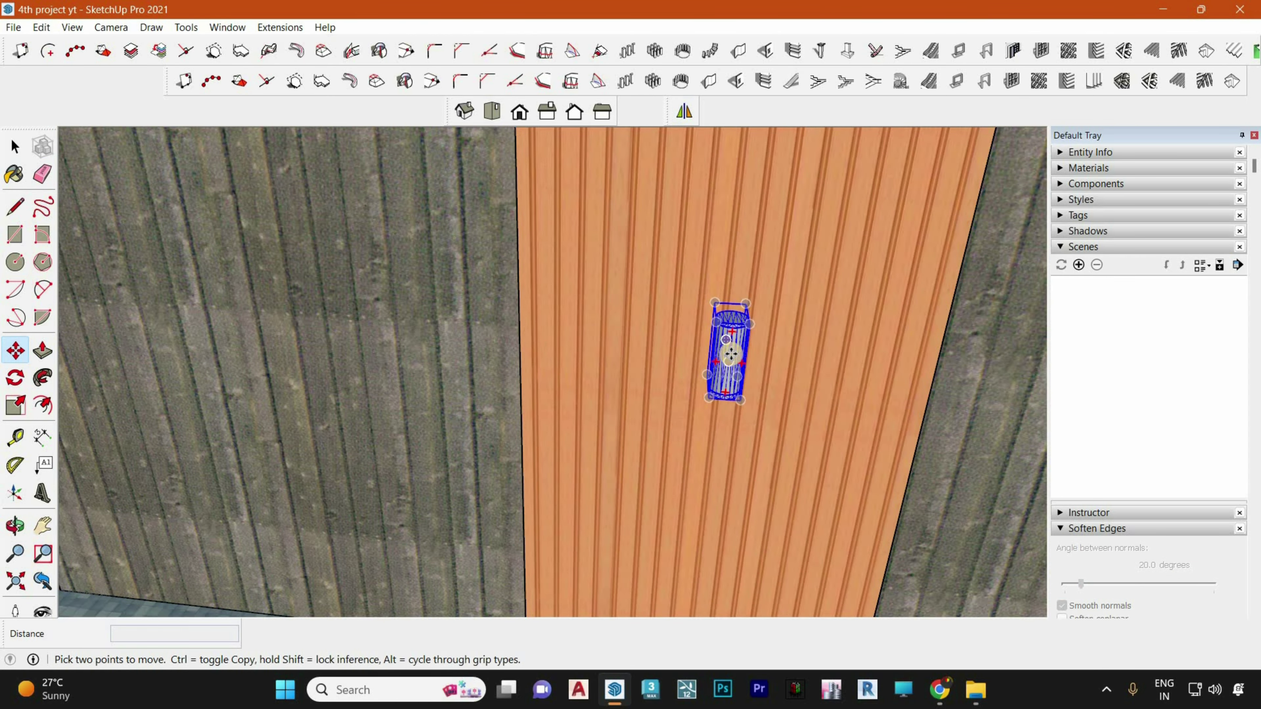
pyautogui.scroll(-5, 446, 337)
pyautogui.moveTo(526, 302); pyautogui.dragTo(703, 325, button='middle')
pyautogui.scroll(4, 690, 328)
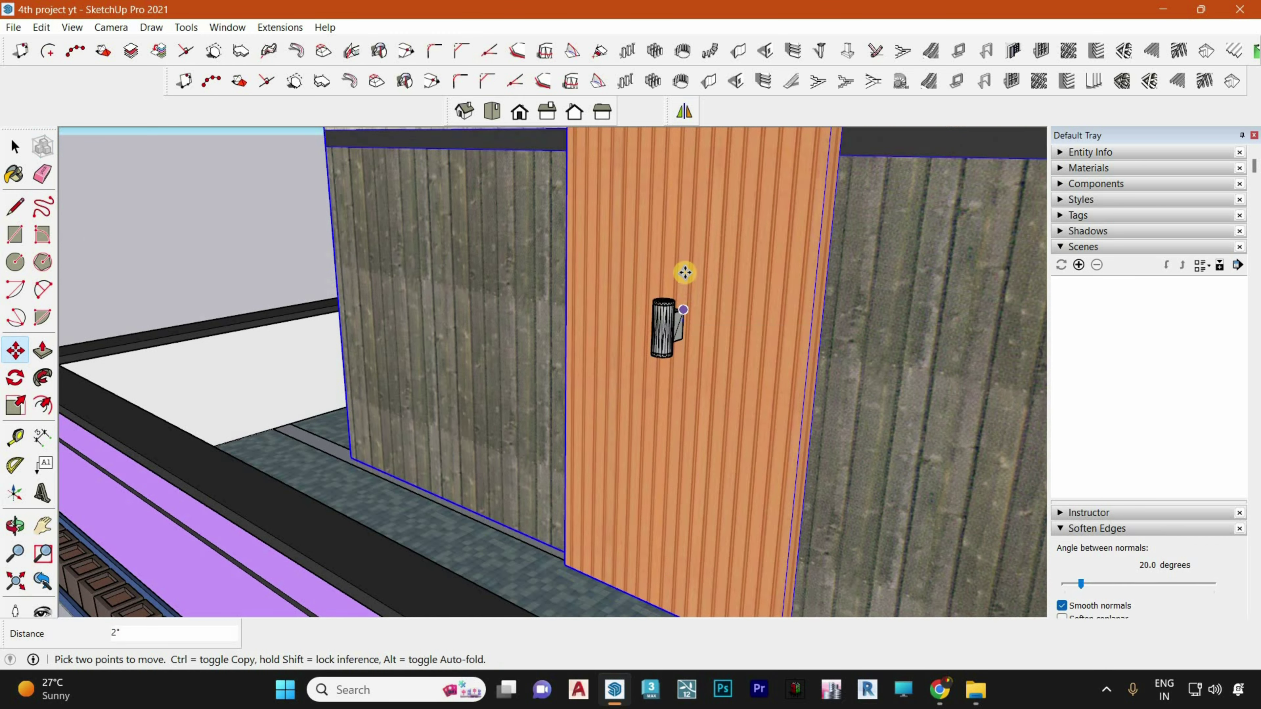
pyautogui.scroll(-3, 675, 328)
pyautogui.click(680, 308)
pyautogui.moveTo(676, 302); pyautogui.dragTo(695, 255, button='middle')
pyautogui.scroll(-4, 694, 255)
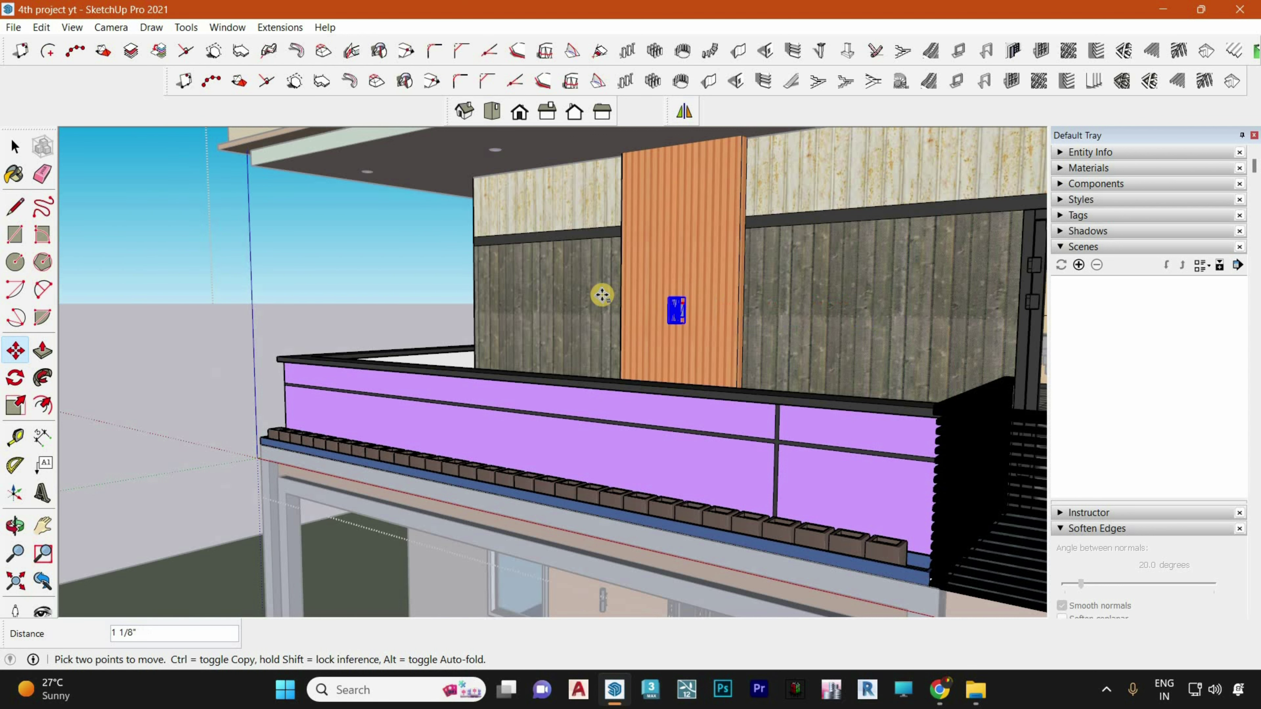
pyautogui.click(675, 301)
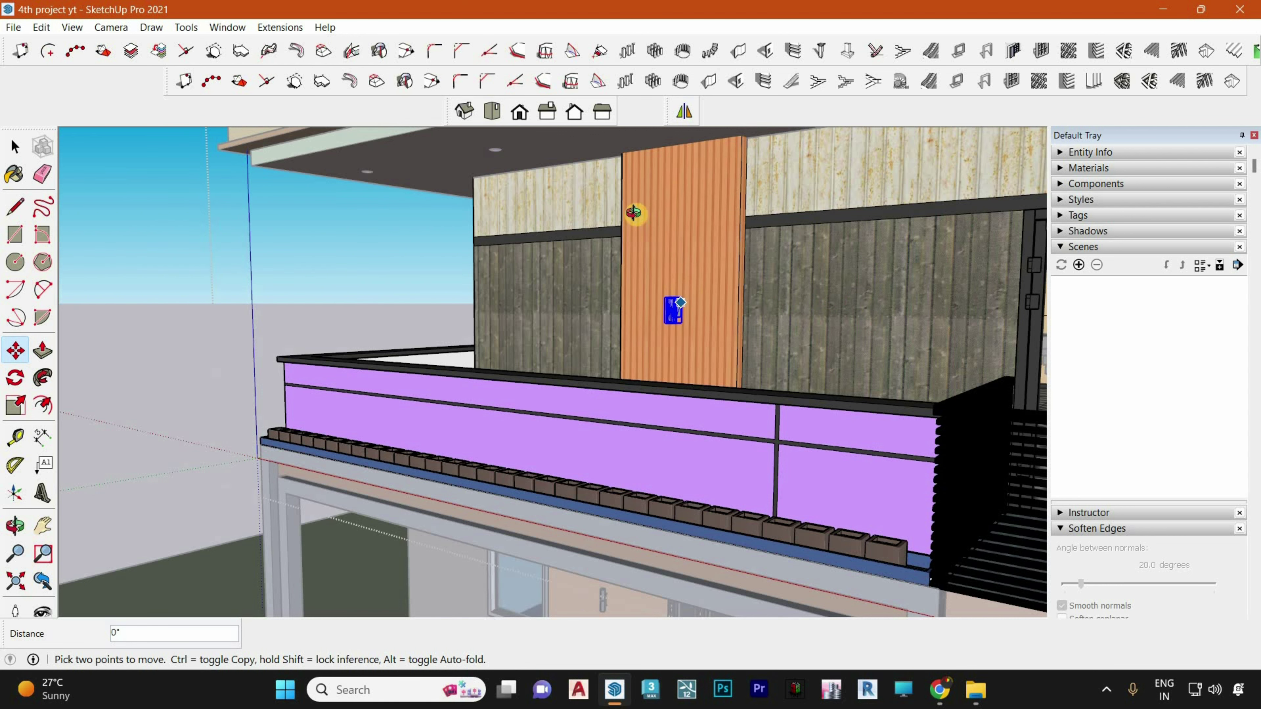
pyautogui.moveTo(638, 214); pyautogui.dragTo(544, 298, button='middle')
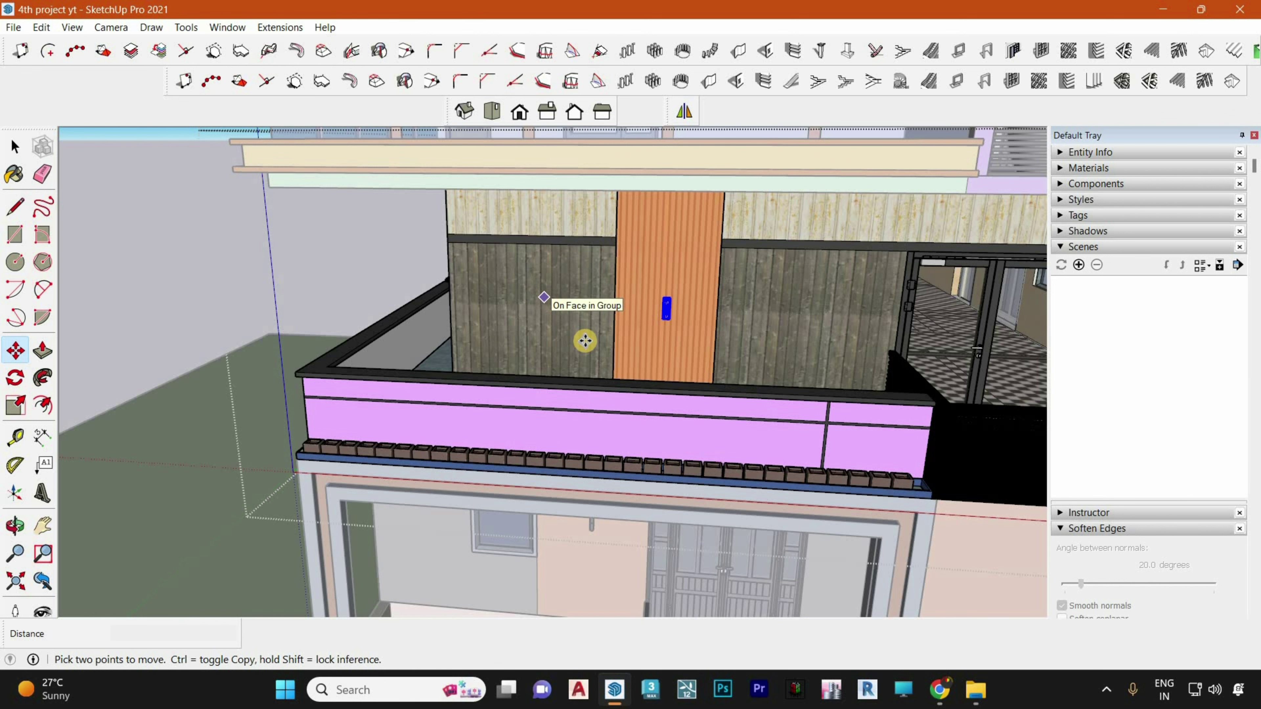
# Open the pink compound wall group and inspect each jali panel in the long patterned strip below the framed balcony
pyautogui.scroll(-1, 585, 341)
pyautogui.moveTo(642, 274); pyautogui.dragTo(678, 257, button='middle')
pyautogui.scroll(3, 678, 255)
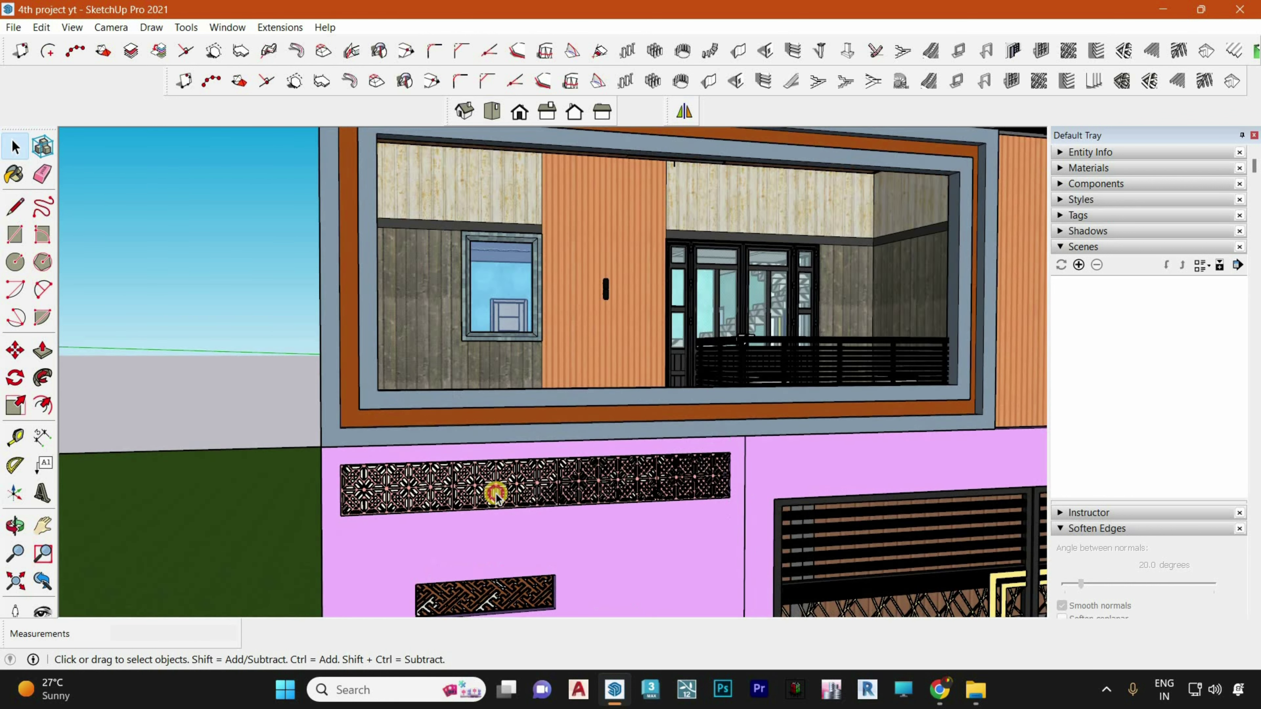
pyautogui.click(454, 462)
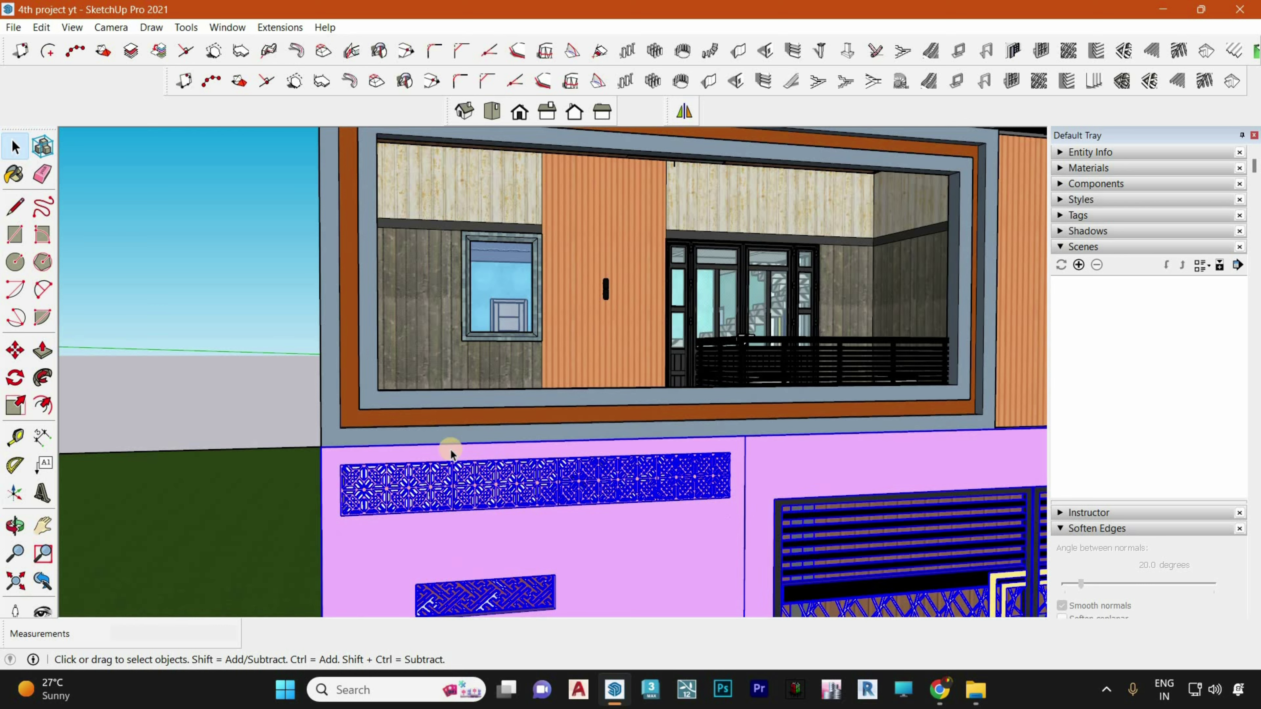
pyautogui.doubleClick(466, 480)
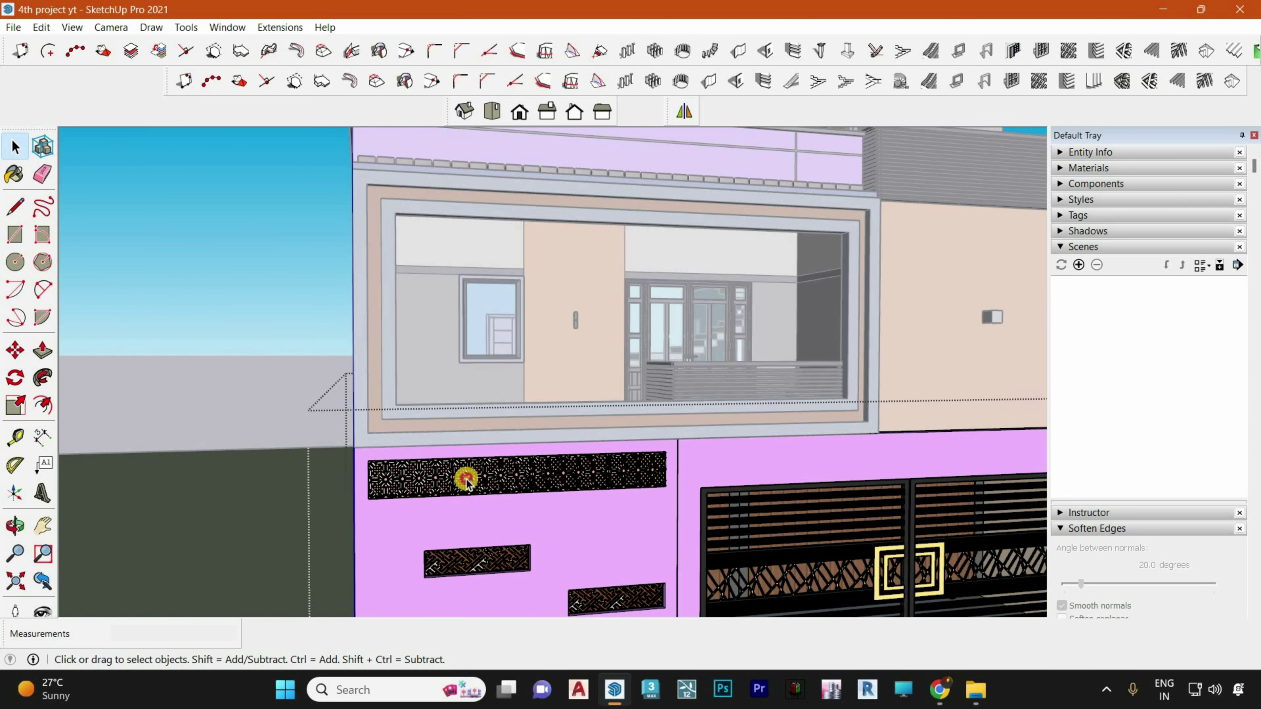
pyautogui.click(466, 479)
pyautogui.scroll(2, 423, 479)
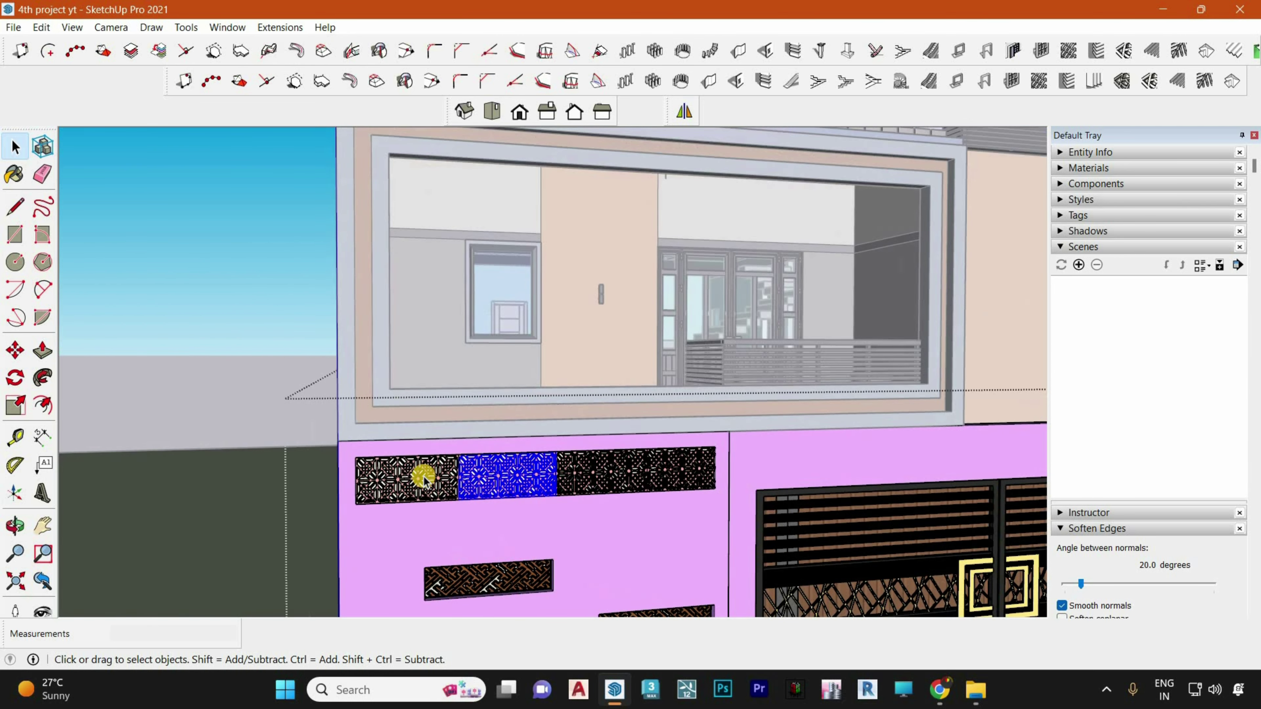
pyautogui.scroll(2, 423, 477)
pyautogui.click(426, 477)
pyautogui.click(499, 472)
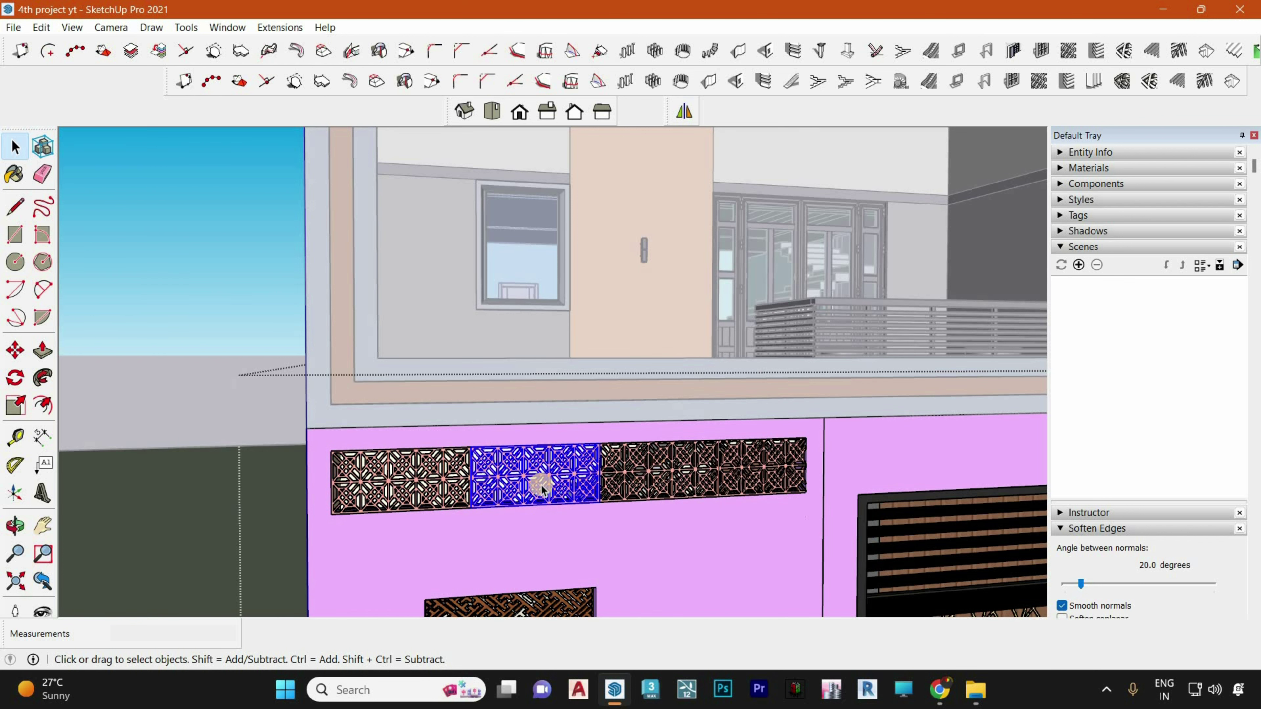
pyautogui.moveTo(495, 487); pyautogui.dragTo(467, 487, button='middle')
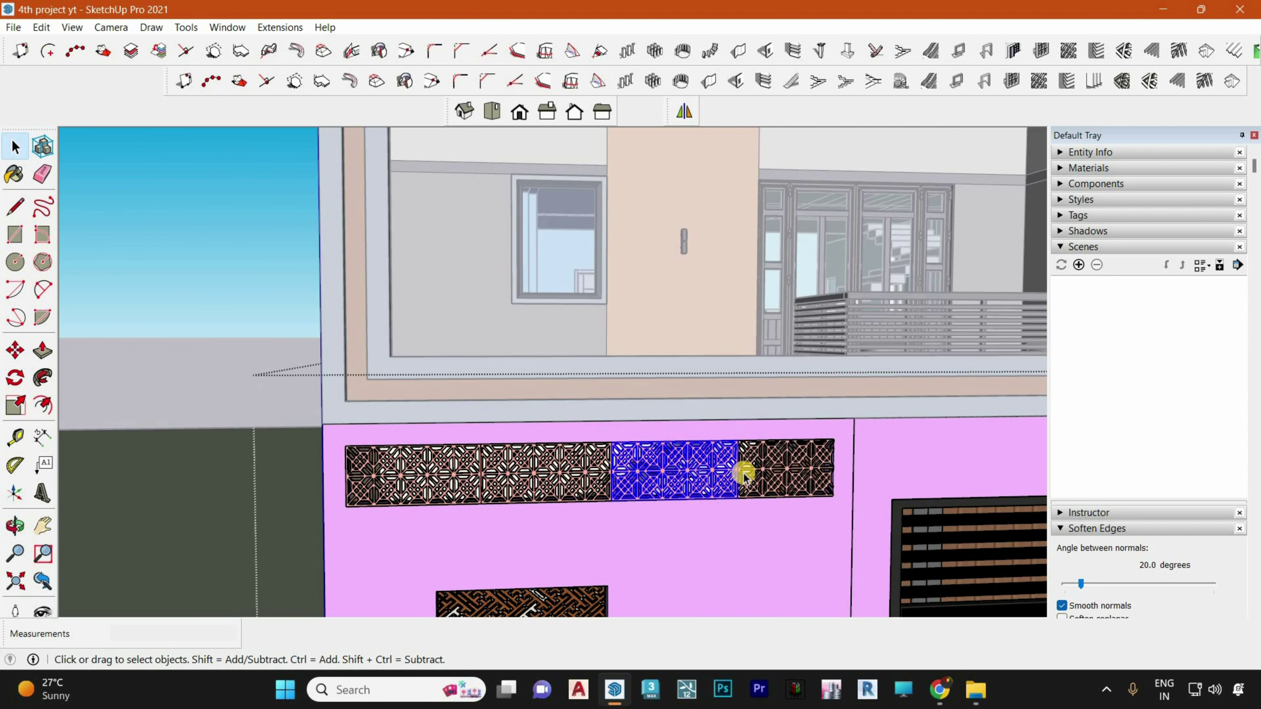
pyautogui.click(773, 476)
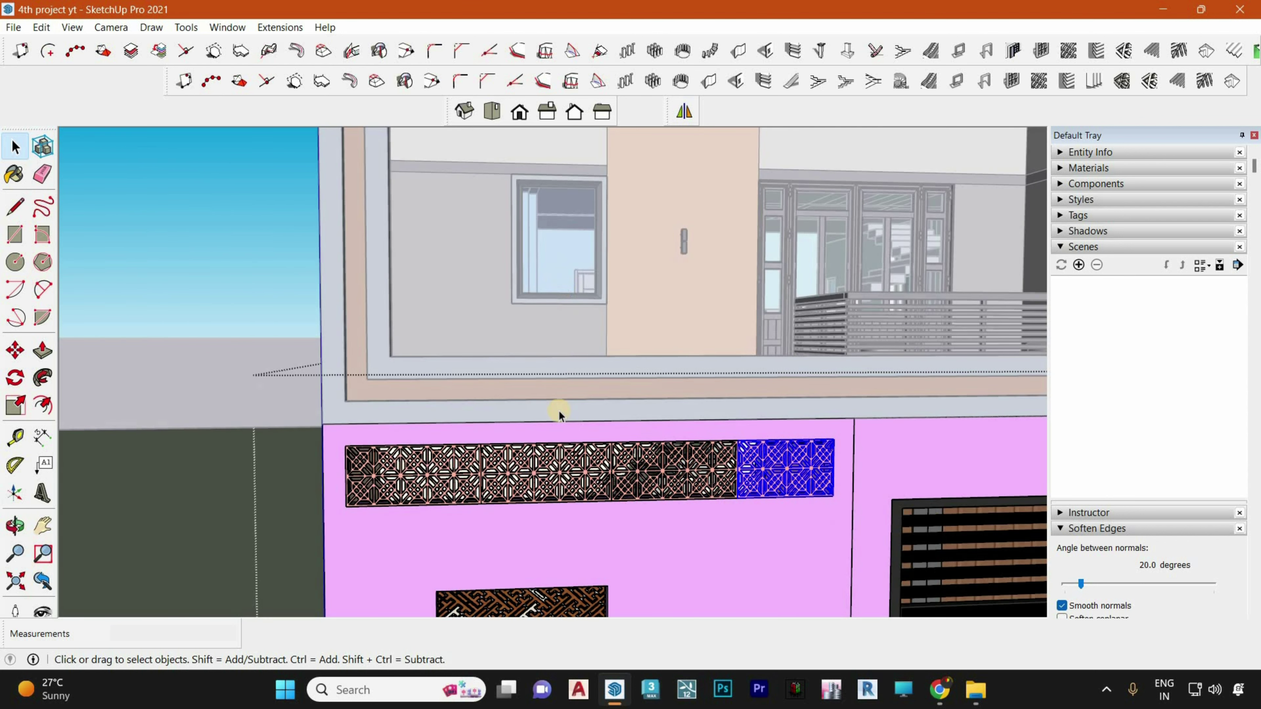
pyautogui.scroll(-3, 559, 343)
pyautogui.press('Escape')
# Reopen the compound wall group and examine the small brown lattice screens below the long jali strip
pyautogui.scroll(4, 548, 459)
pyautogui.click(477, 453)
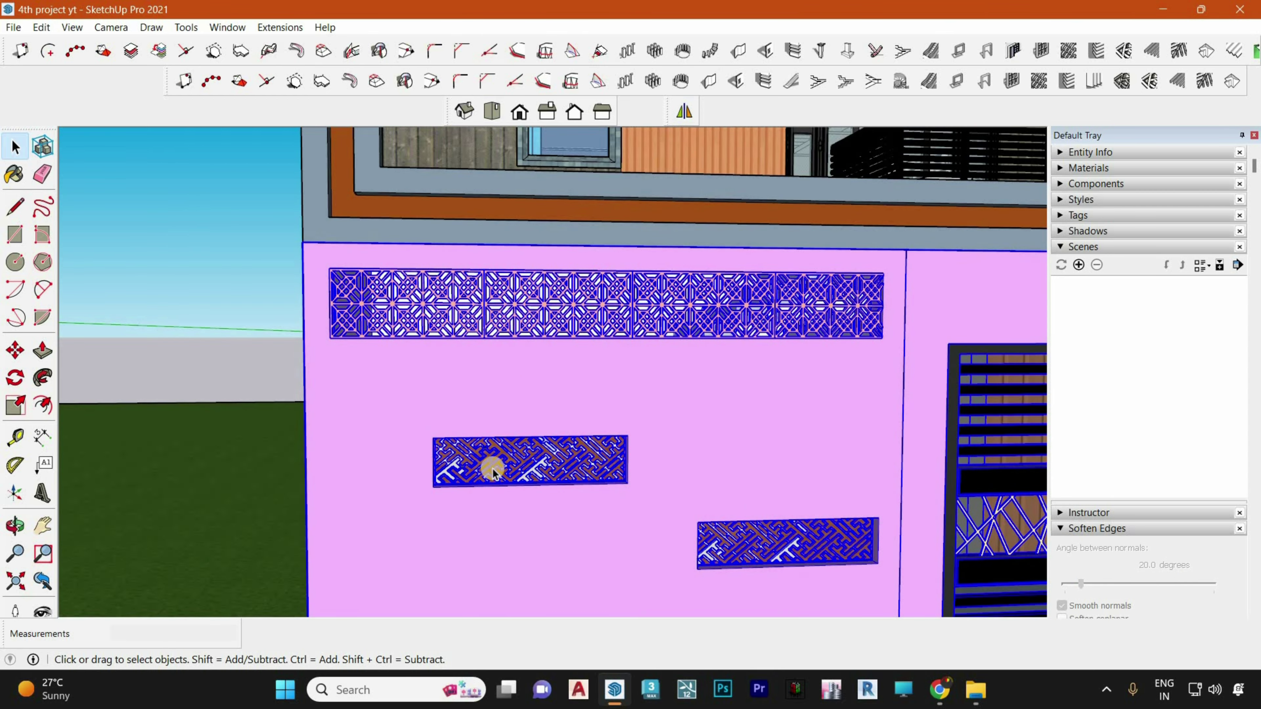
pyautogui.doubleClick(492, 470)
pyautogui.click(462, 451)
pyautogui.scroll(-1, 459, 442)
pyautogui.moveTo(445, 338); pyautogui.dragTo(448, 347, button='middle')
pyautogui.scroll(-2, 448, 347)
pyautogui.scroll(1, 658, 488)
pyautogui.scroll(1, 661, 489)
pyautogui.click(662, 490)
pyautogui.scroll(-2, 673, 363)
pyautogui.scroll(1, 447, 529)
pyautogui.click(450, 521)
pyautogui.scroll(-2, 497, 486)
pyautogui.scroll(3, 537, 293)
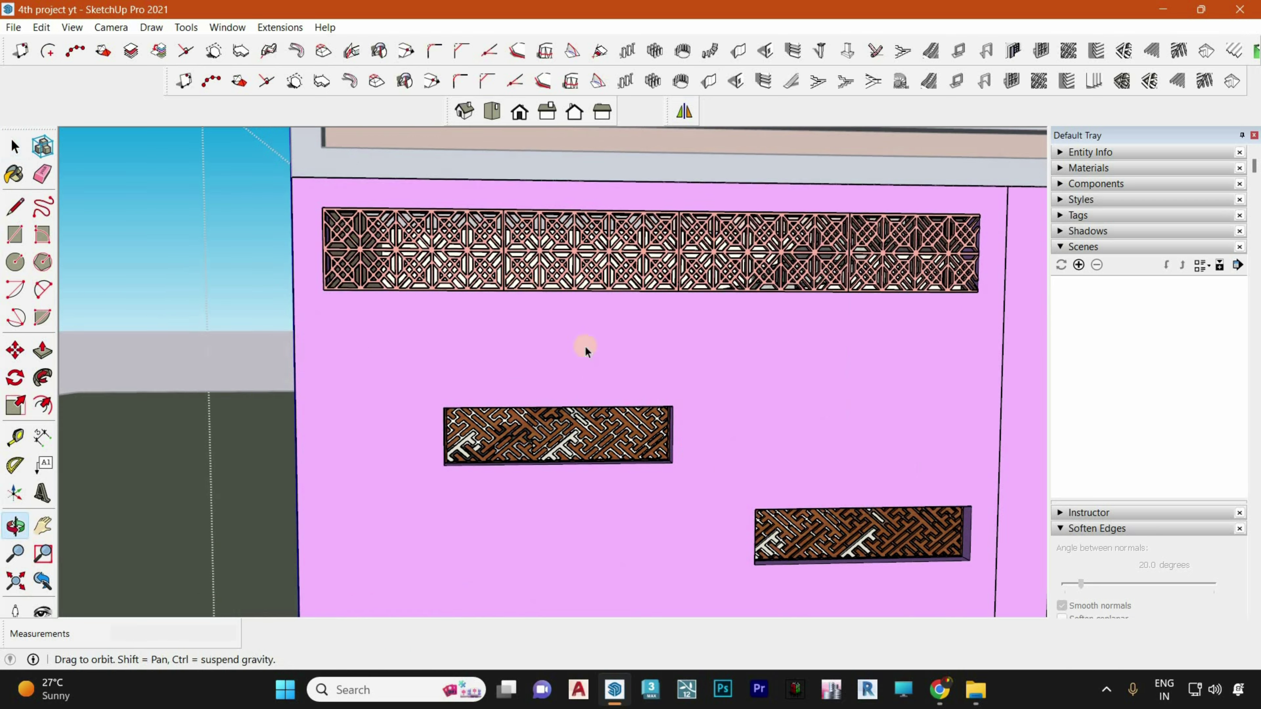
pyautogui.scroll(-3, 591, 305)
pyautogui.scroll(1, 560, 273)
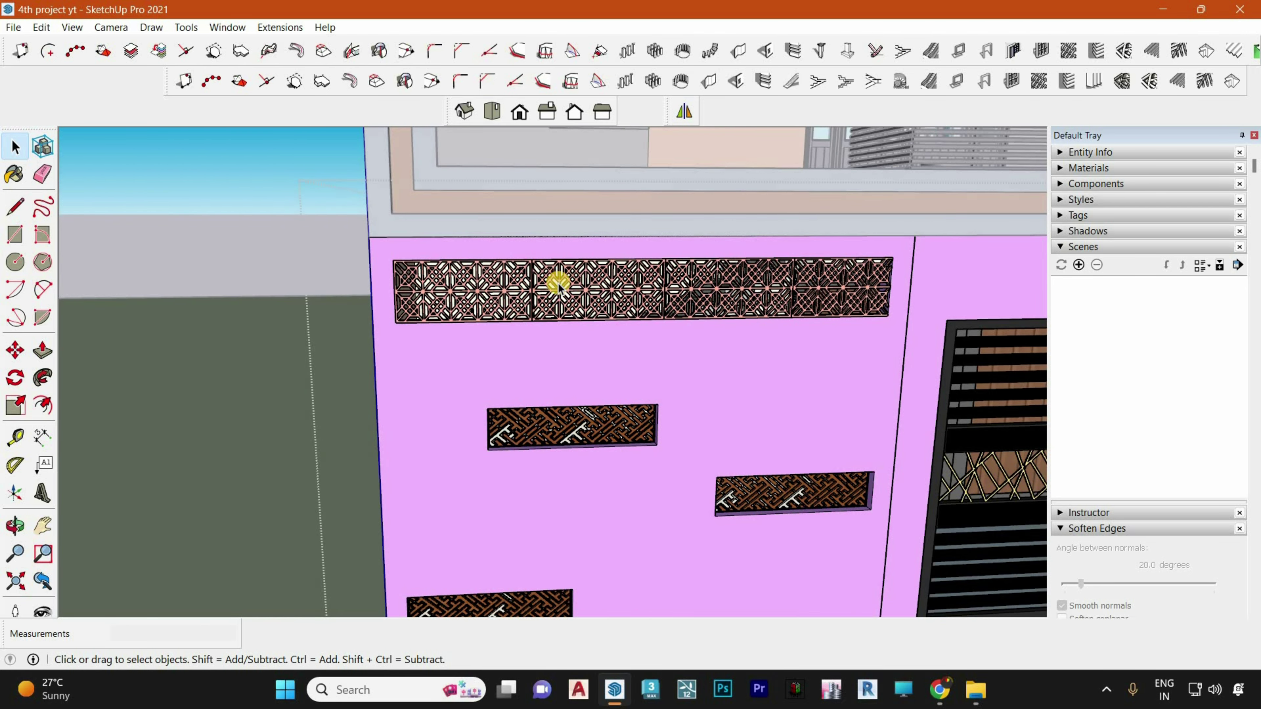
pyautogui.scroll(1, 563, 343)
pyautogui.scroll(-1, 568, 350)
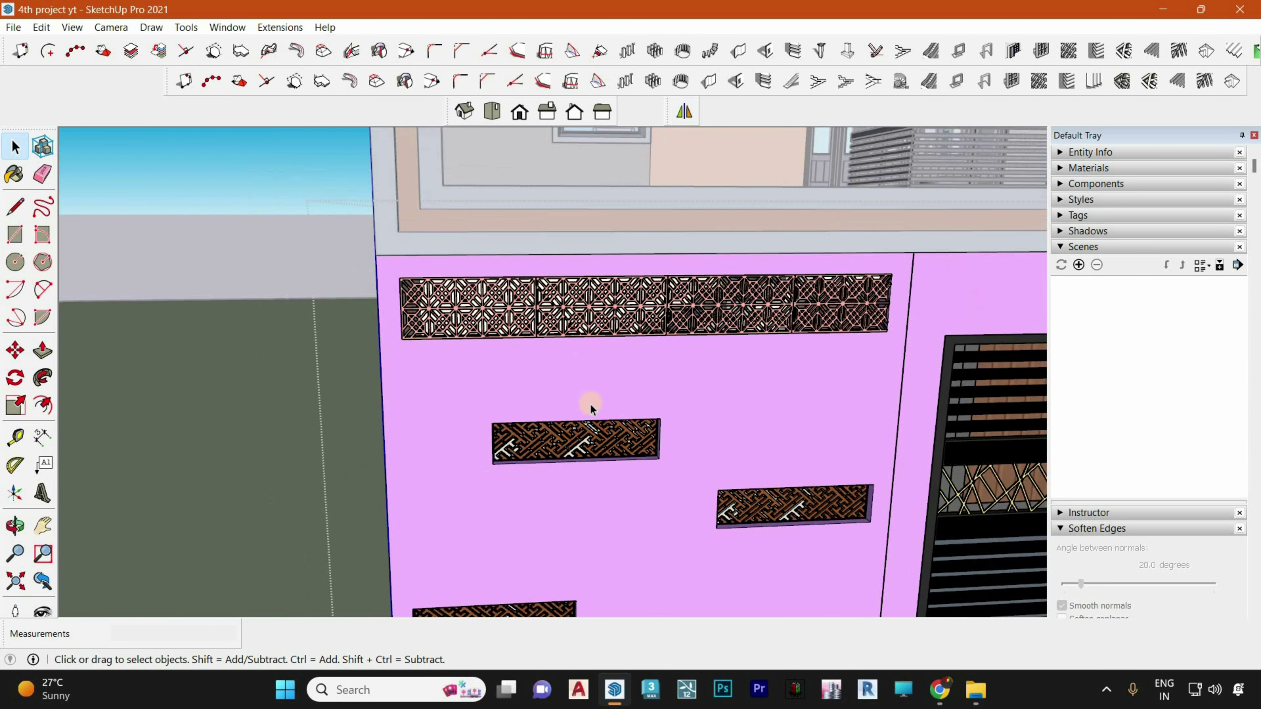
pyautogui.scroll(-2, 558, 323)
pyautogui.scroll(-1, 611, 449)
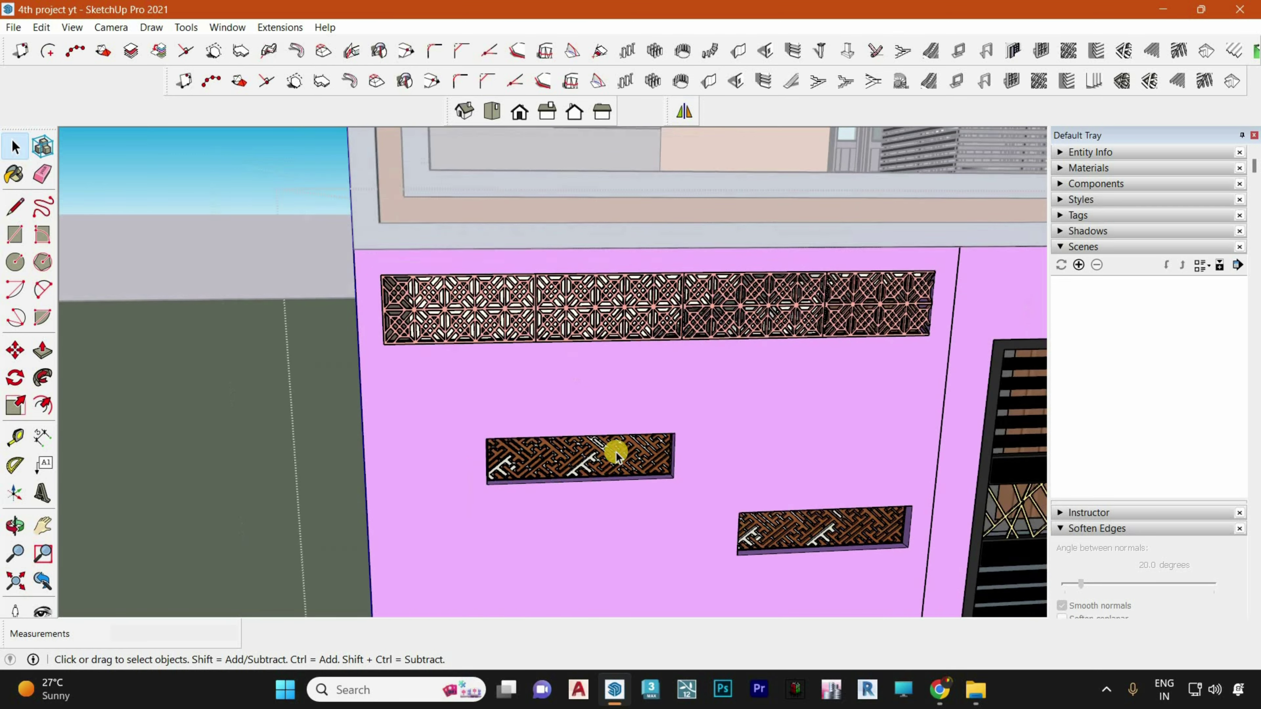
pyautogui.scroll(-3, 605, 394)
pyautogui.scroll(4, 605, 375)
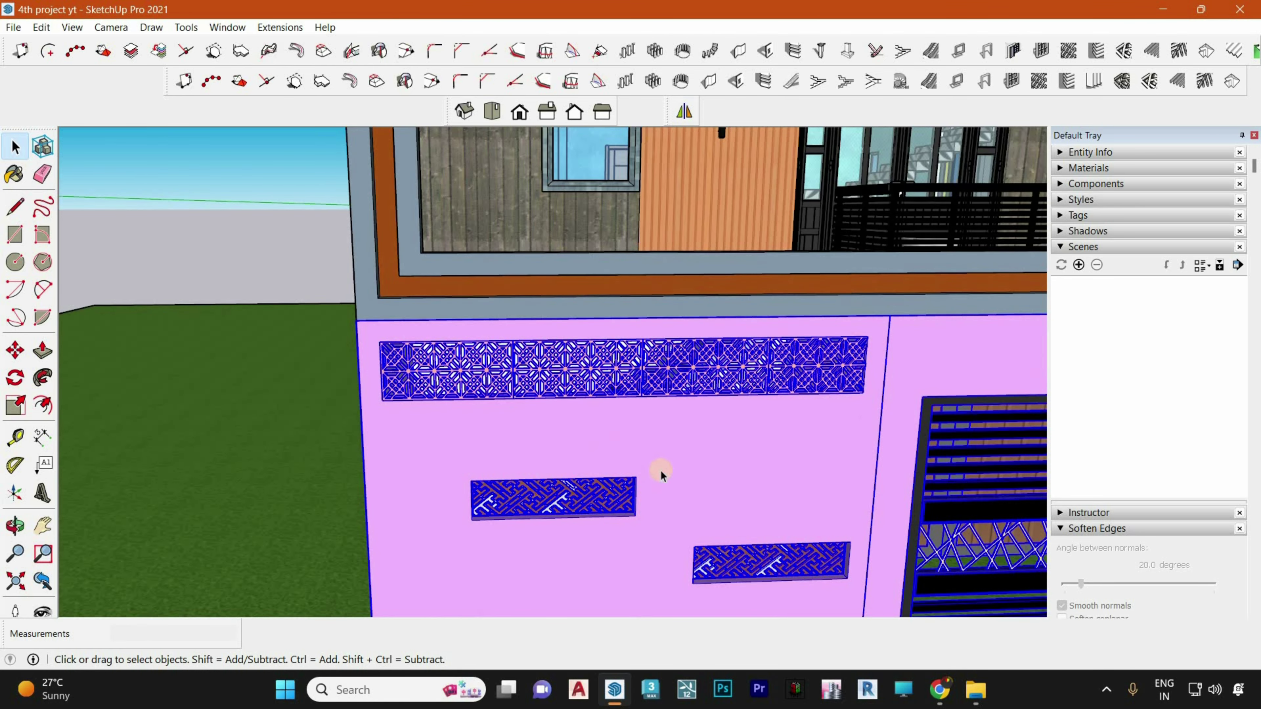
# Switch to Chrome and browse the 3D Warehouse model results for "cnc jali"
pyautogui.click(939, 688)
pyautogui.scroll(9, 507, 110)
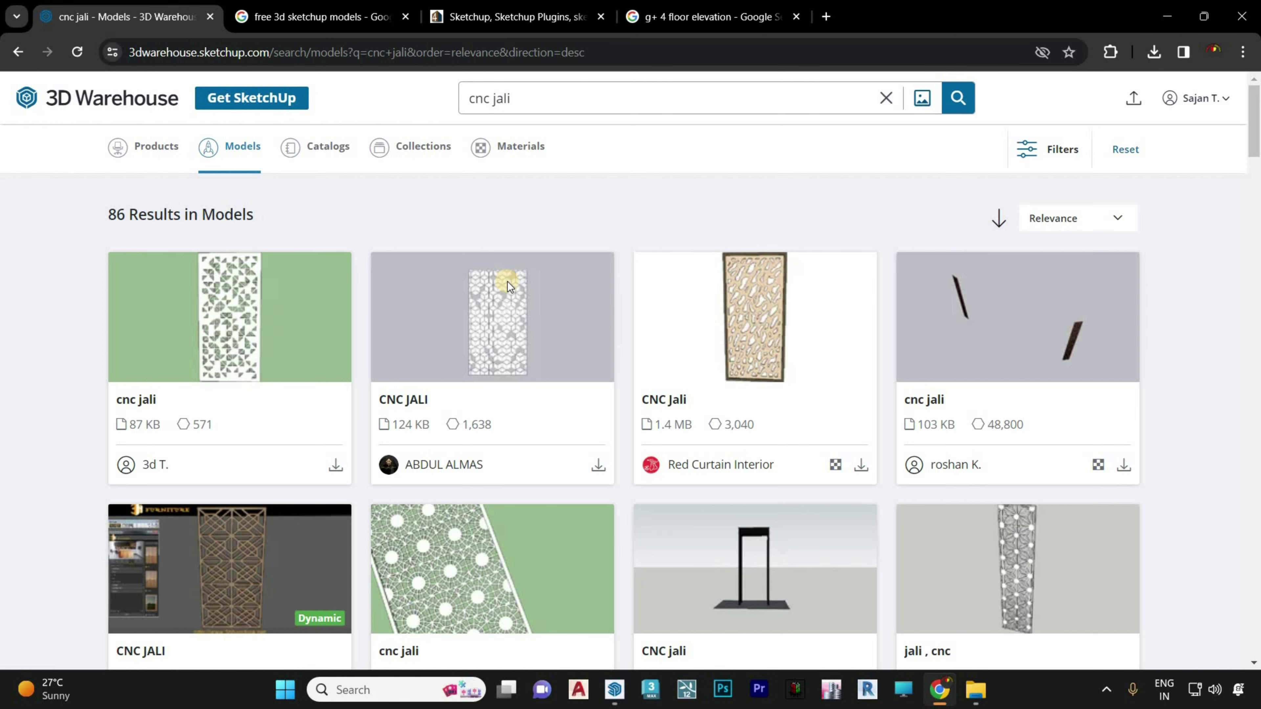
pyautogui.scroll(-6, 508, 282)
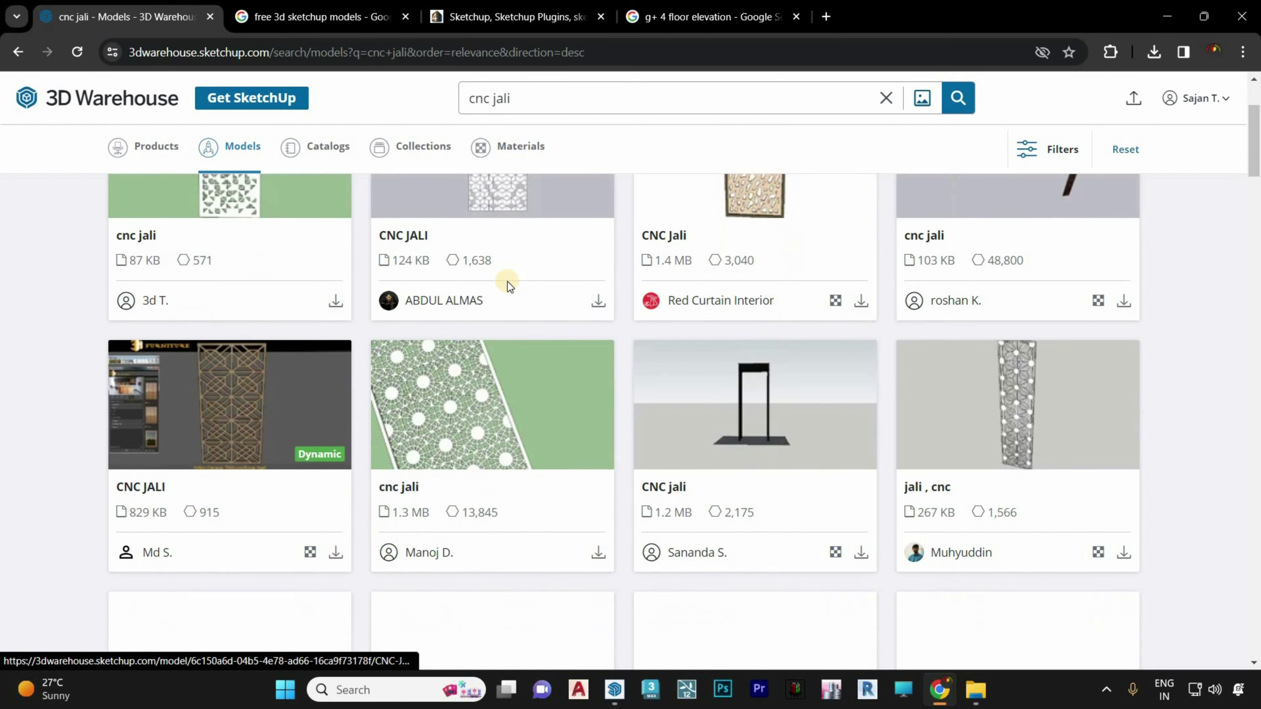
pyautogui.scroll(-6, 496, 341)
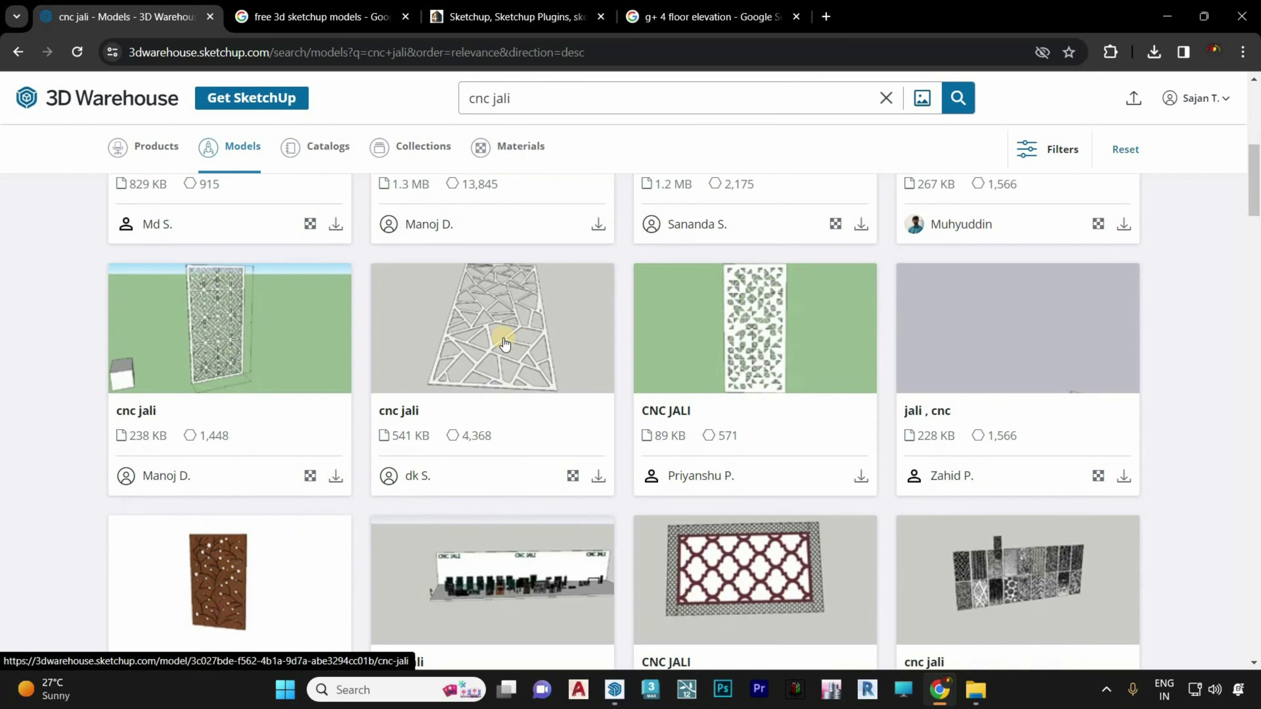
# Search 3D Warehouse for "terracota" and browse the models, including the Celosía de terracota block screen
pyautogui.scroll(-6, 503, 339)
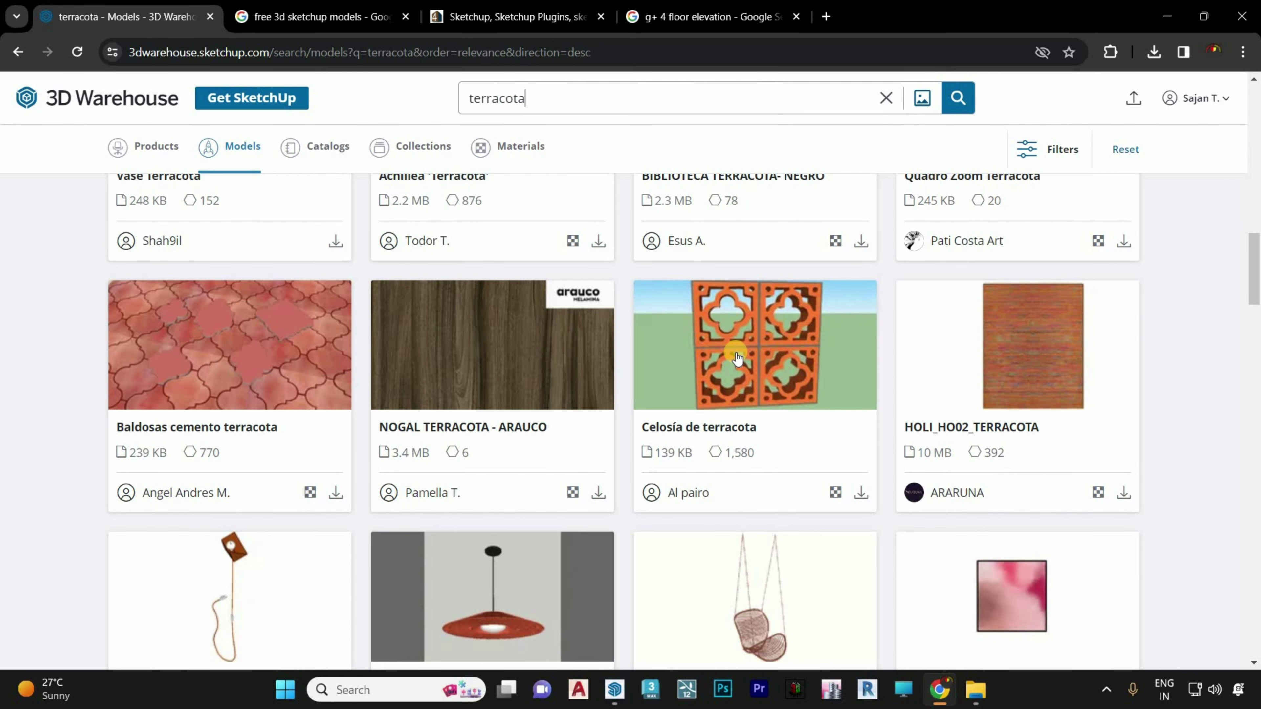
pyautogui.scroll(3, 738, 358)
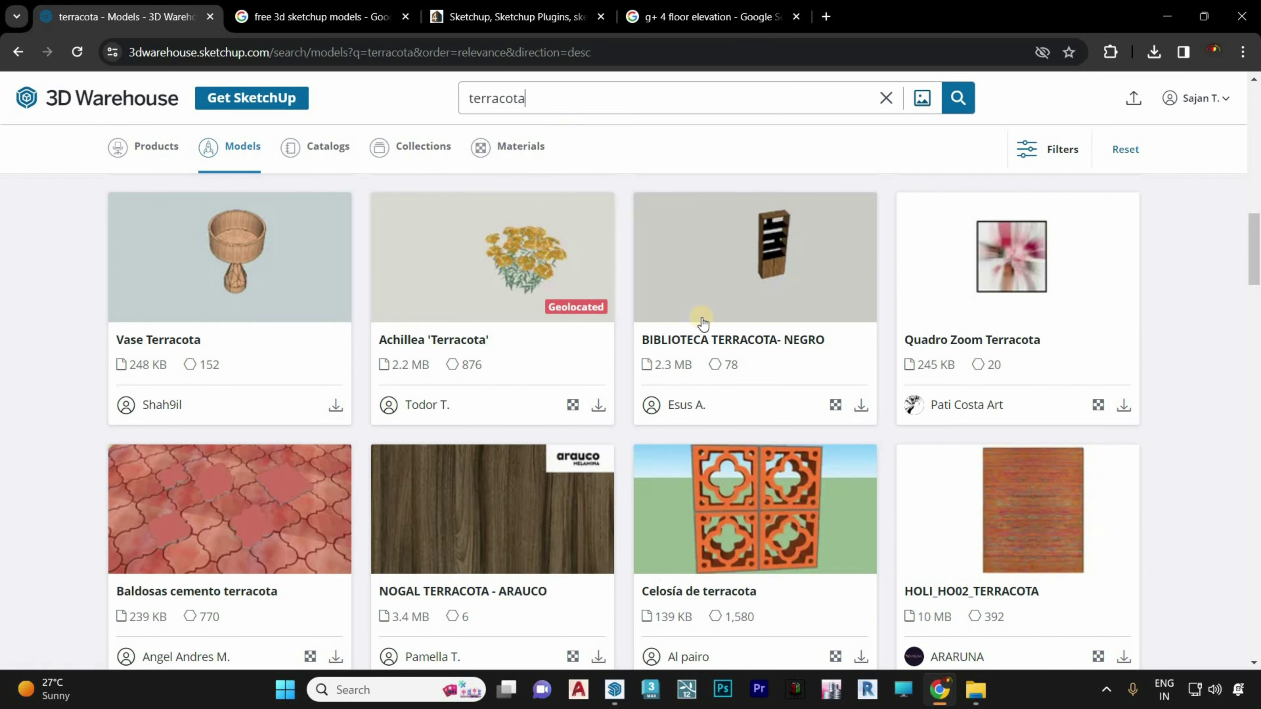
pyautogui.scroll(-2, 702, 323)
pyautogui.scroll(-2, 751, 359)
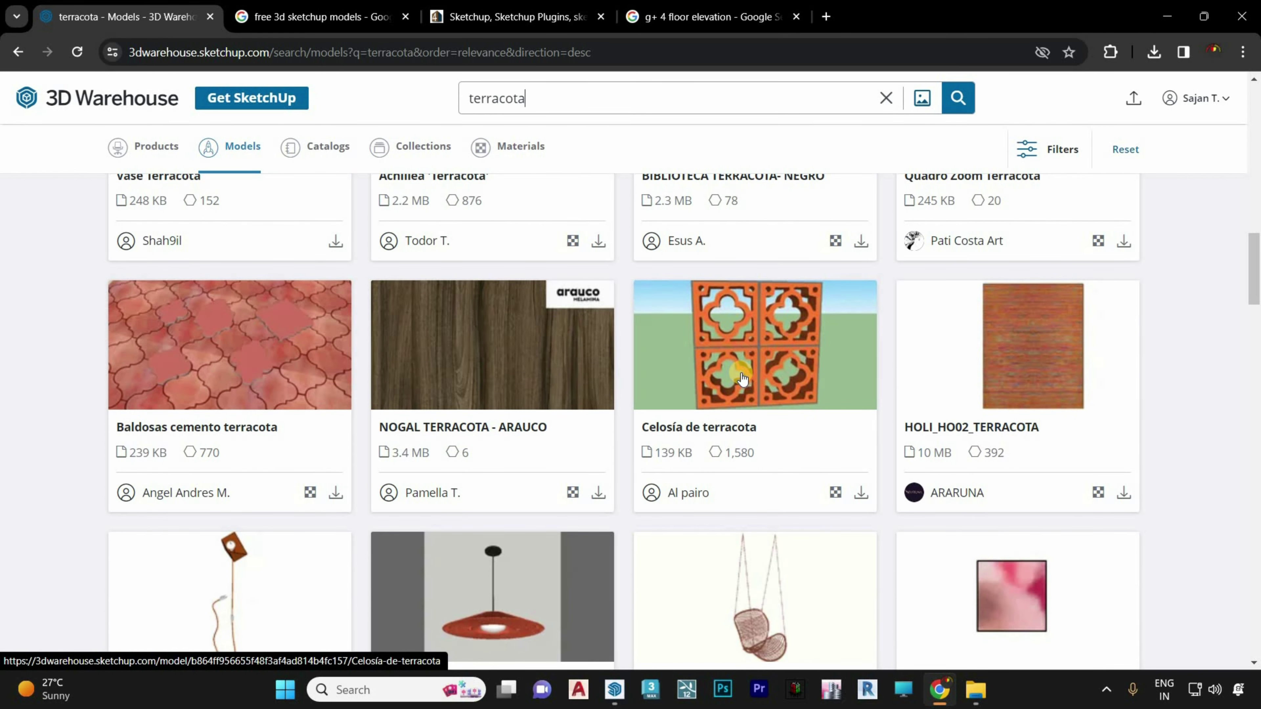
pyautogui.scroll(-7, 737, 370)
pyautogui.scroll(4, 738, 370)
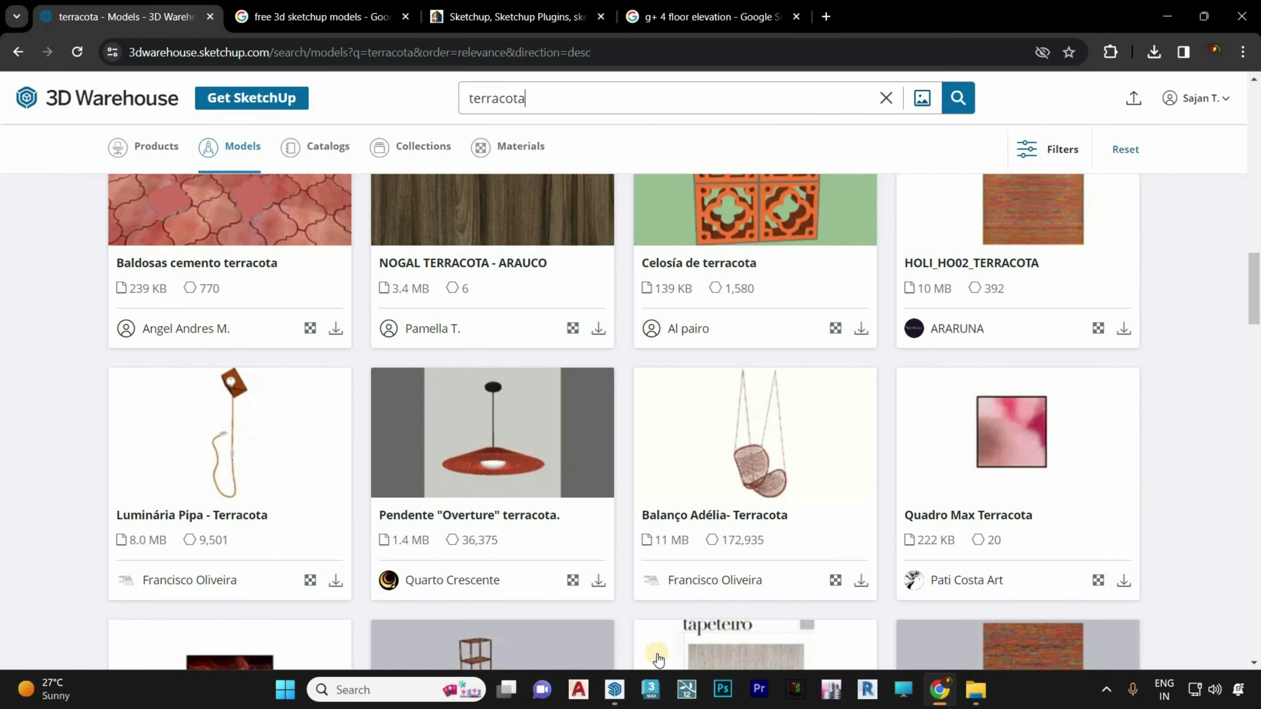
# Return to SketchUp and examine the building's facade around the glazed floor from the corner and the front
pyautogui.click(628, 675)
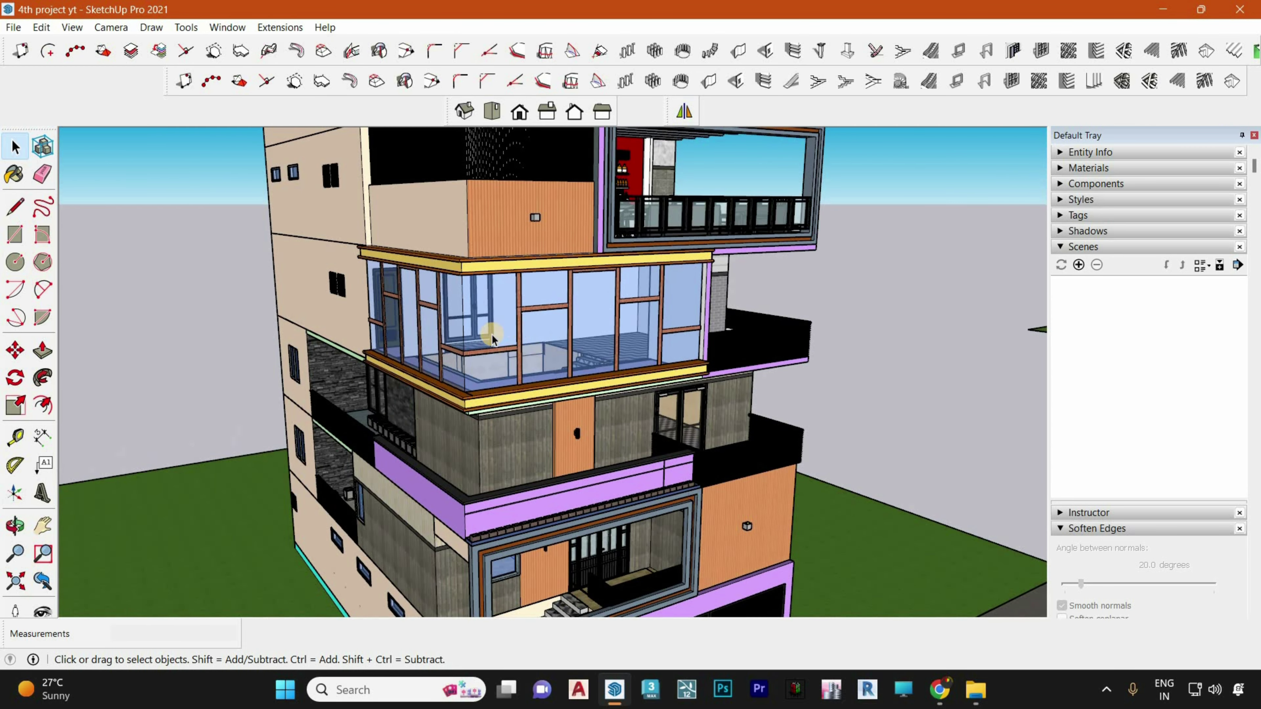
pyautogui.moveTo(496, 331); pyautogui.dragTo(505, 329, button='middle')
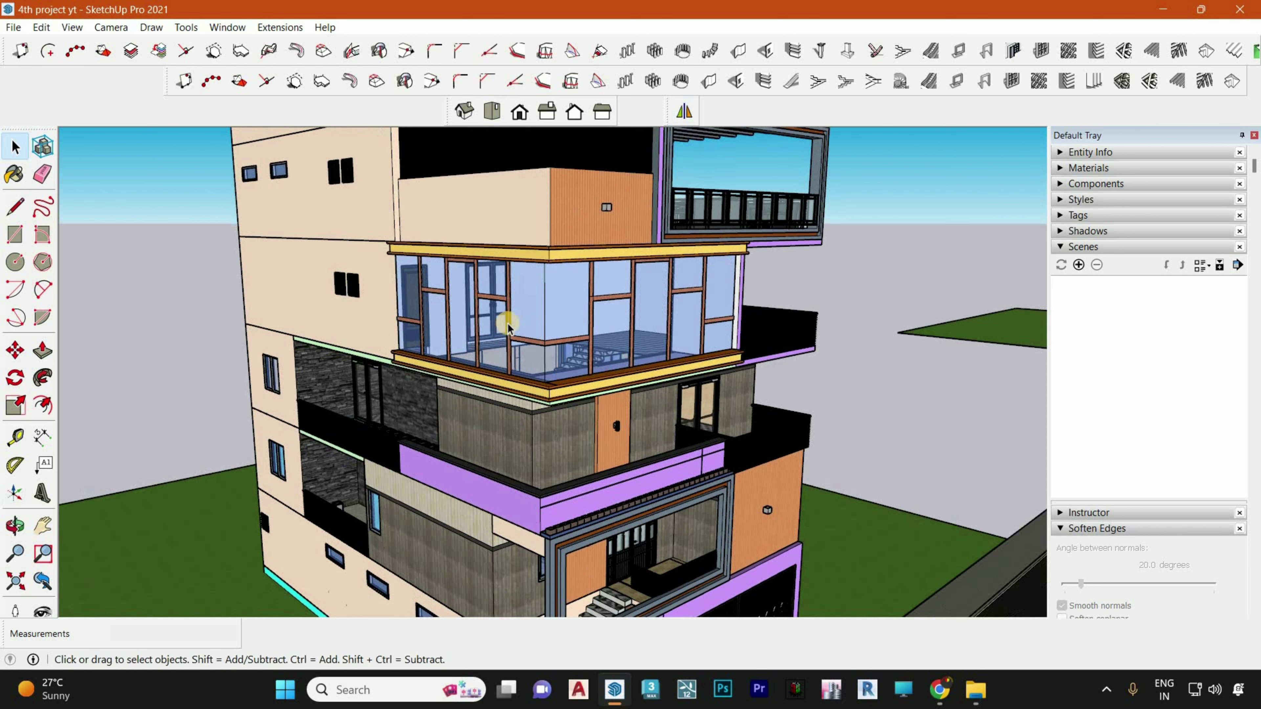
pyautogui.moveTo(451, 339); pyautogui.dragTo(508, 310, button='middle')
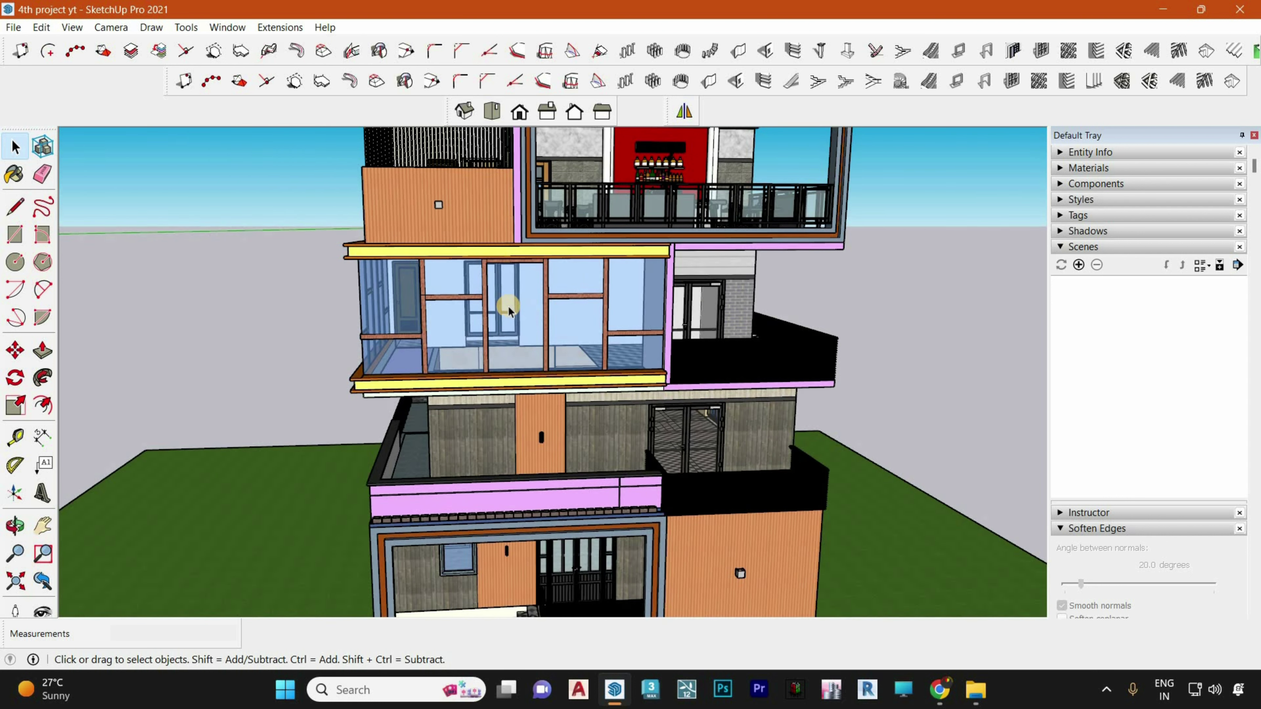
# Examine the front of the building up close, especially the black slatted balcony railing beside the glazed floor
pyautogui.moveTo(588, 334); pyautogui.dragTo(641, 329, button='middle')
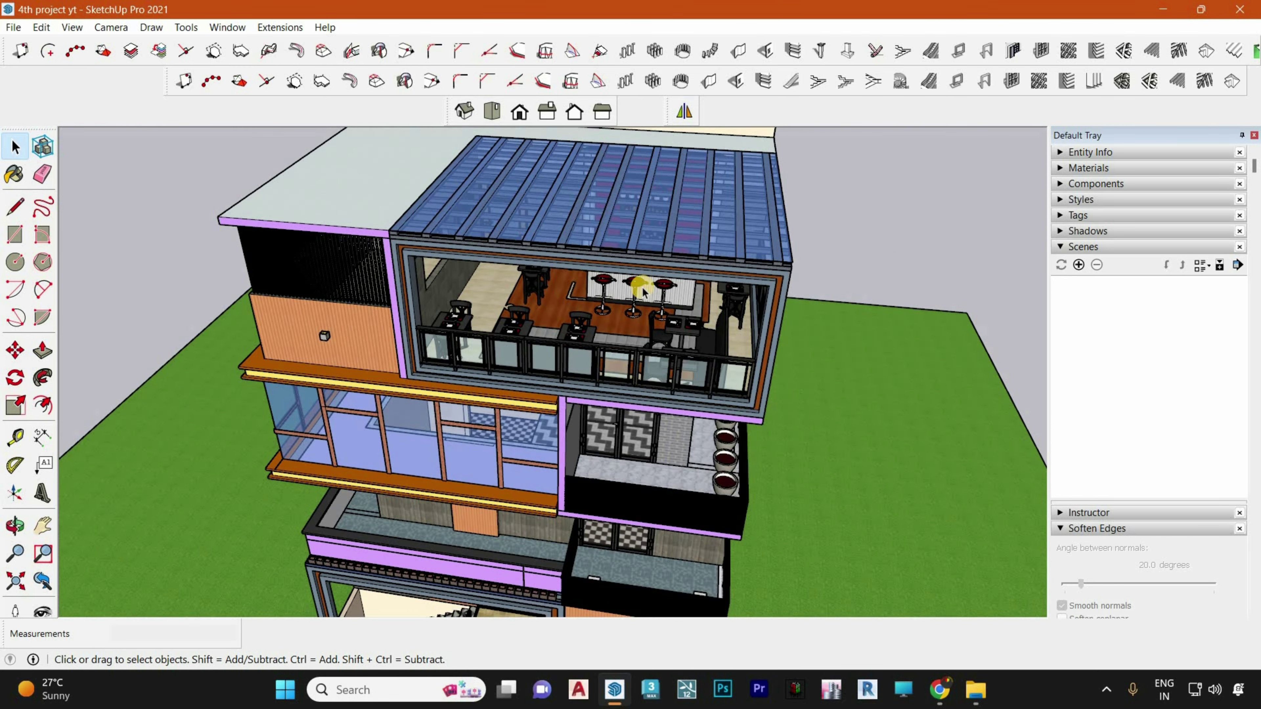
pyautogui.scroll(5, 642, 291)
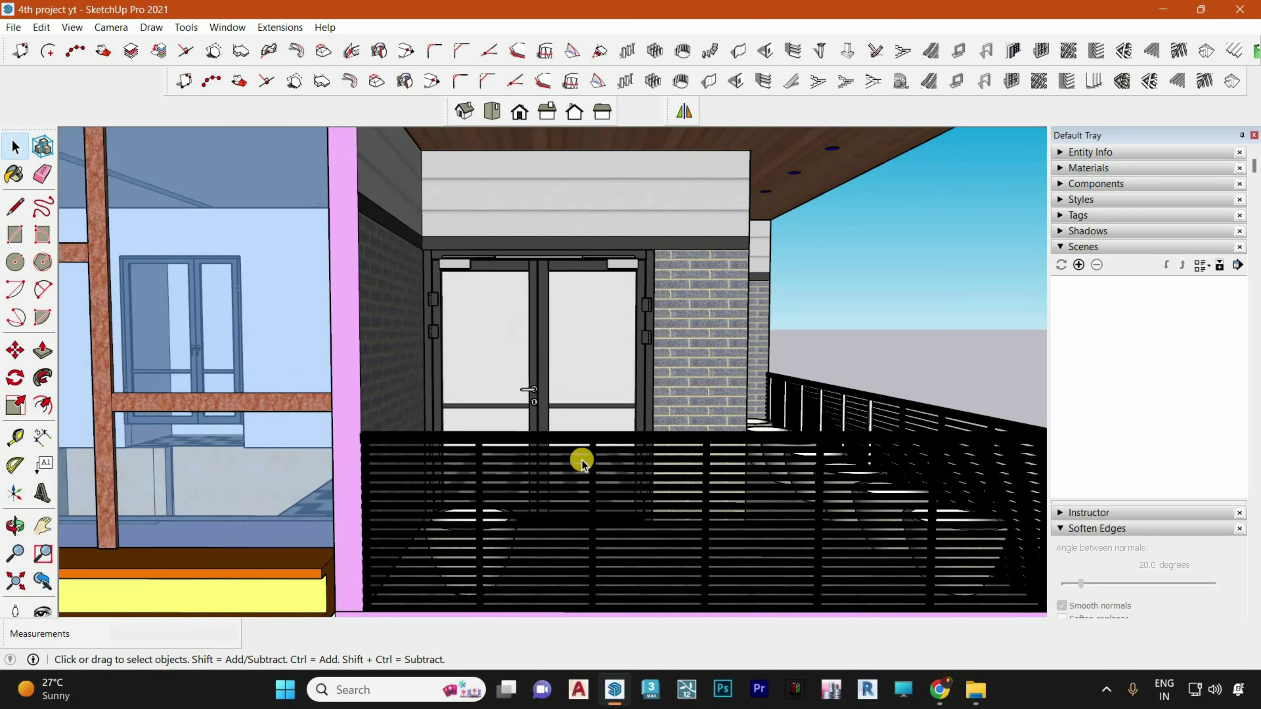
pyautogui.scroll(-1, 580, 459)
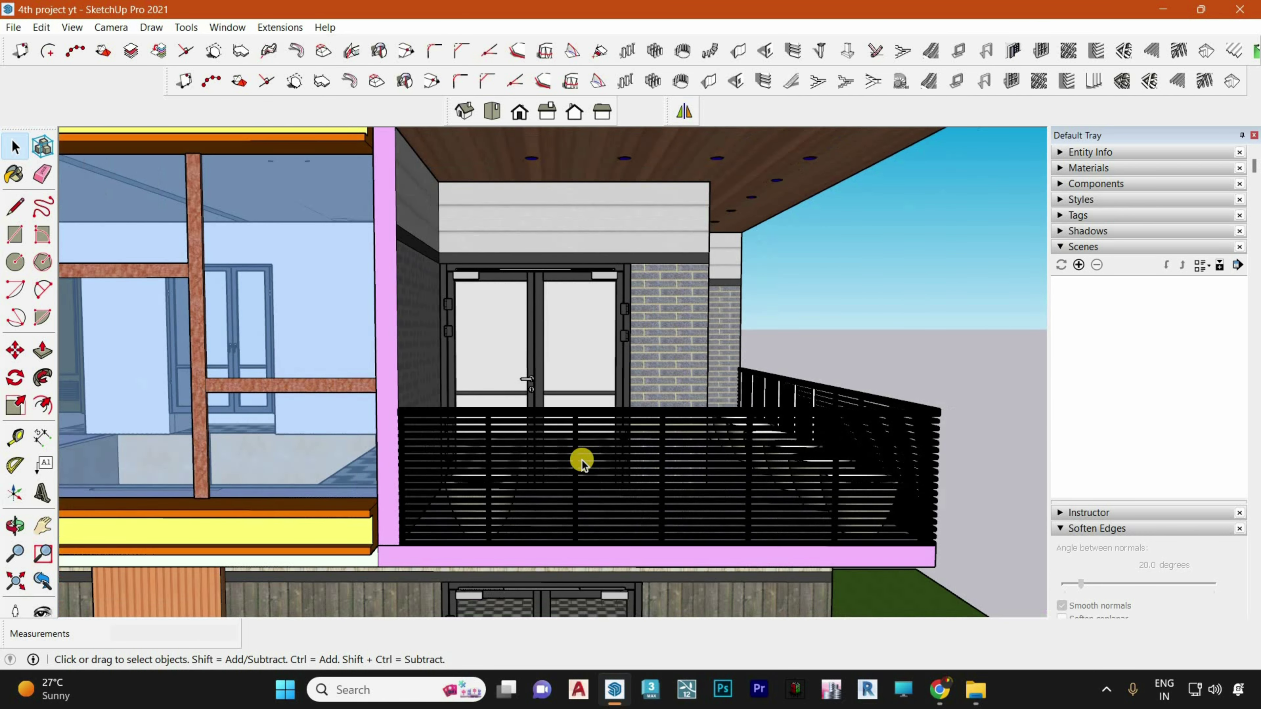
pyautogui.scroll(4, 579, 446)
pyautogui.scroll(-3, 578, 431)
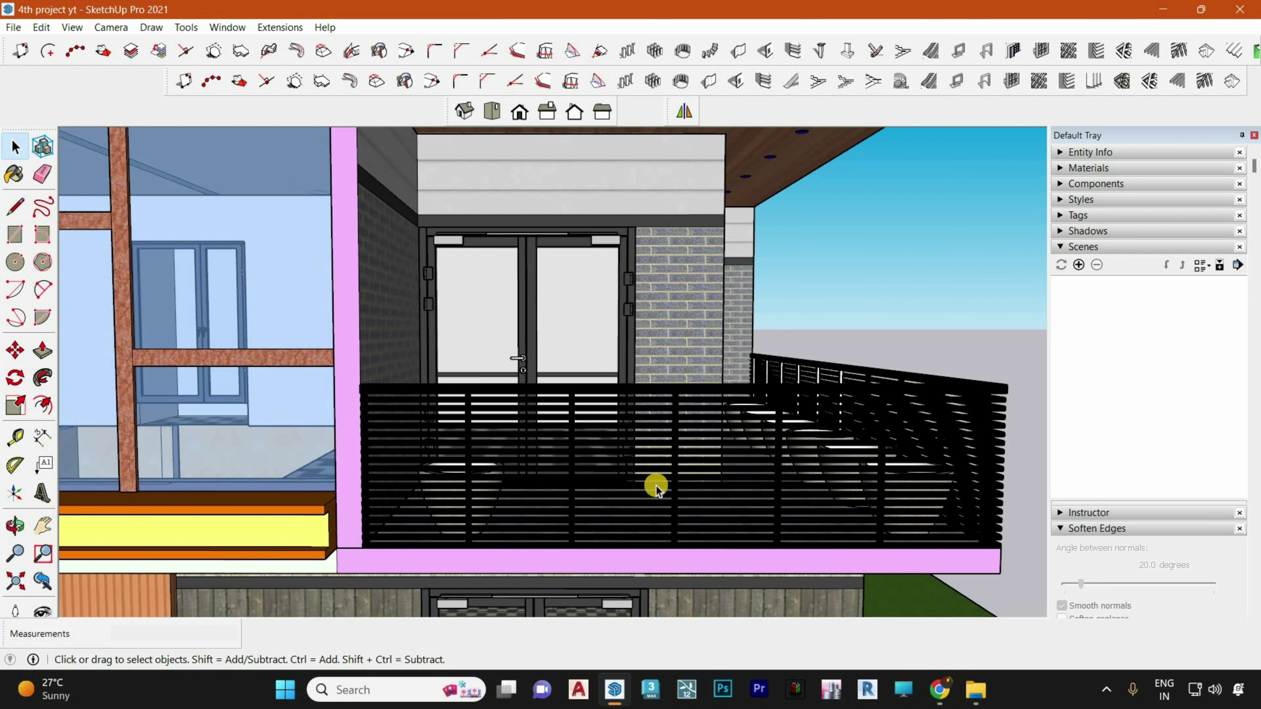
pyautogui.scroll(-6, 427, 380)
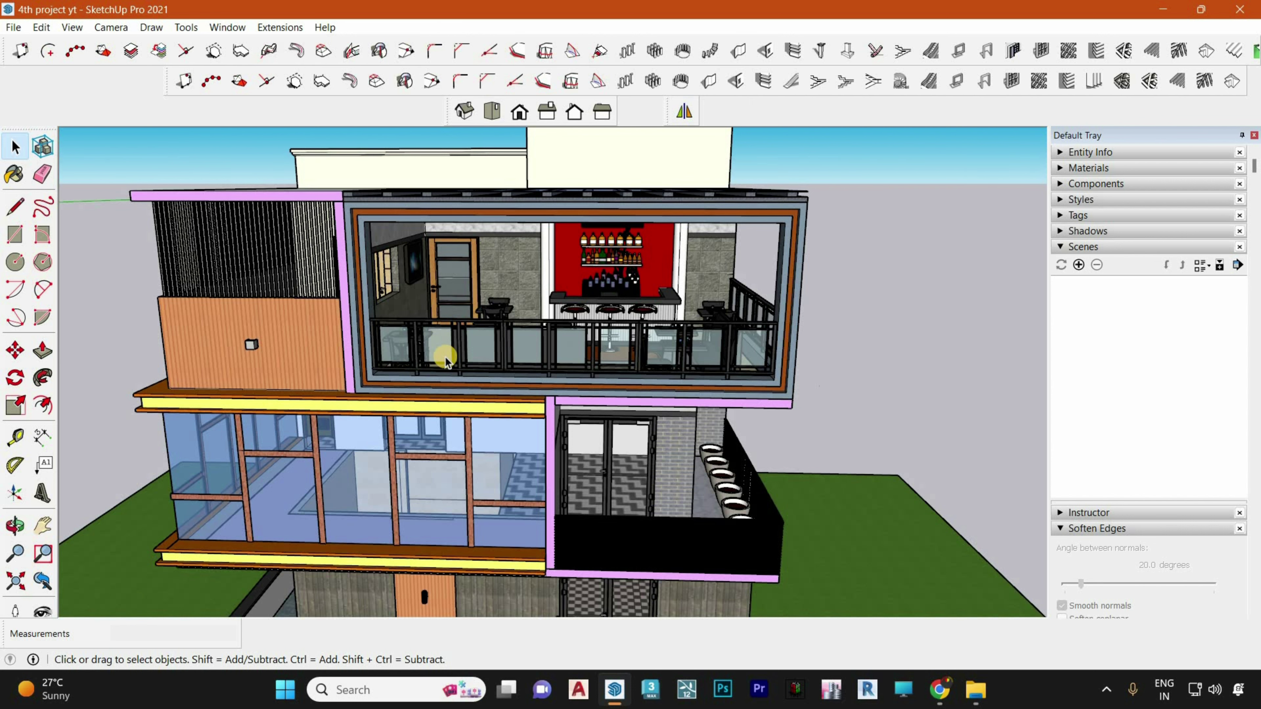
# Switch to the image viewer and examine the slatted balcony railings in the render 3.jpg
pyautogui.scroll(6, 576, 434)
pyautogui.scroll(-2, 577, 432)
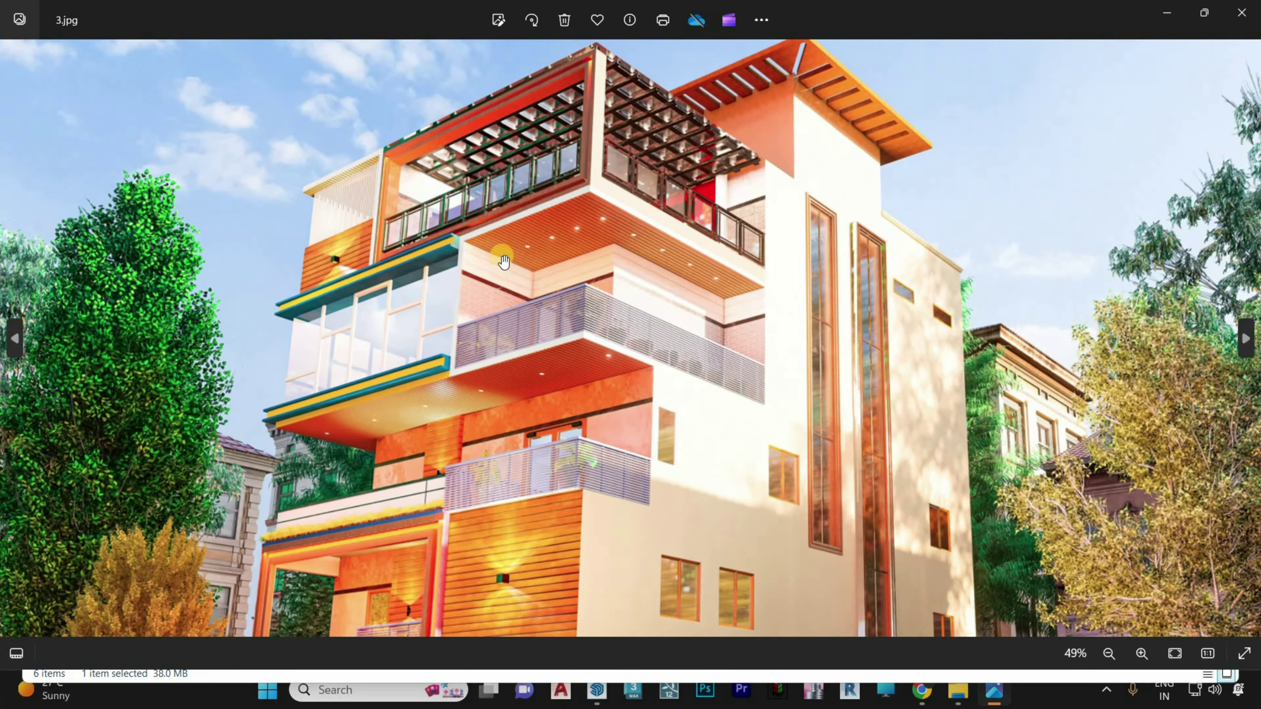
pyautogui.scroll(3, 596, 265)
pyautogui.scroll(-8, 596, 266)
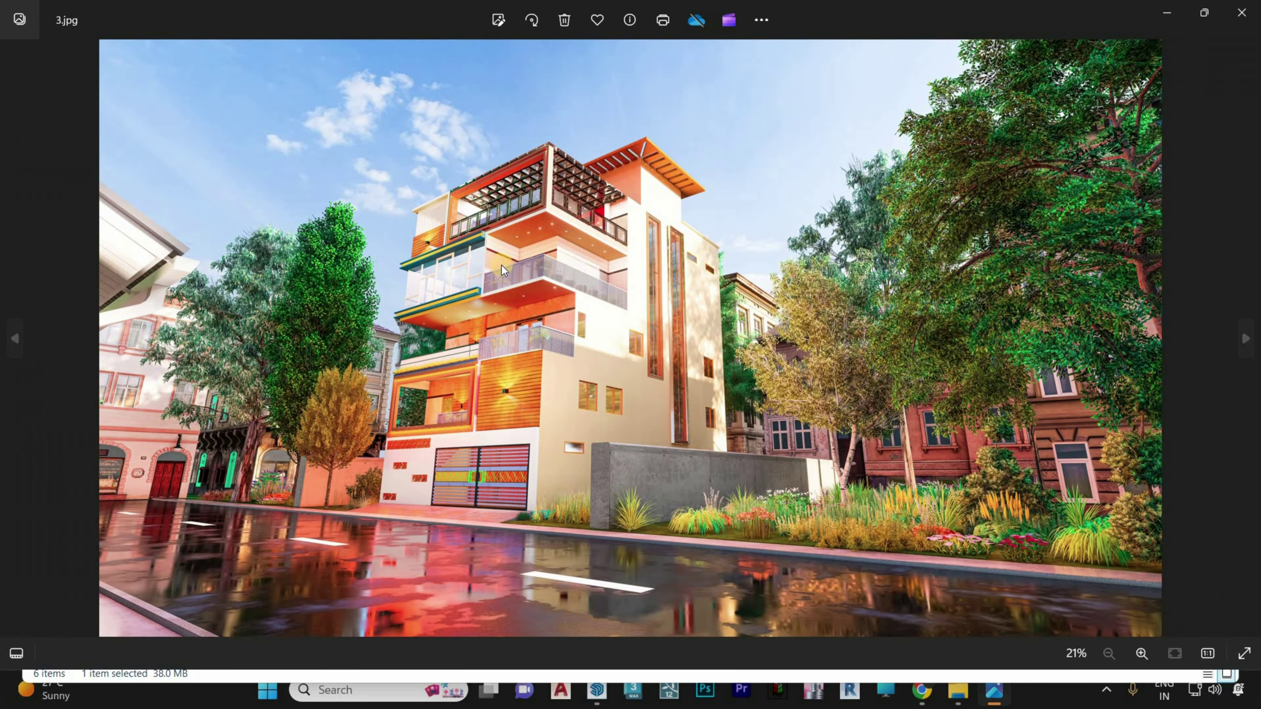
pyautogui.scroll(6, 501, 264)
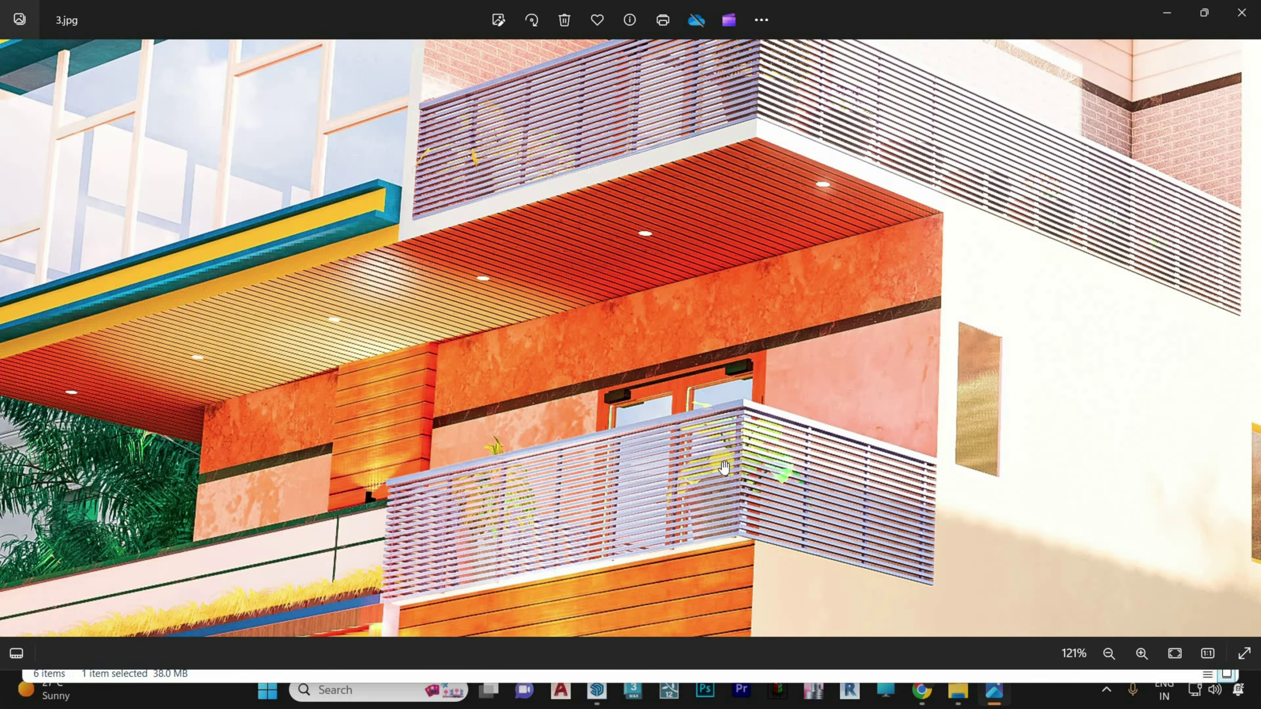
pyautogui.scroll(-2, 783, 482)
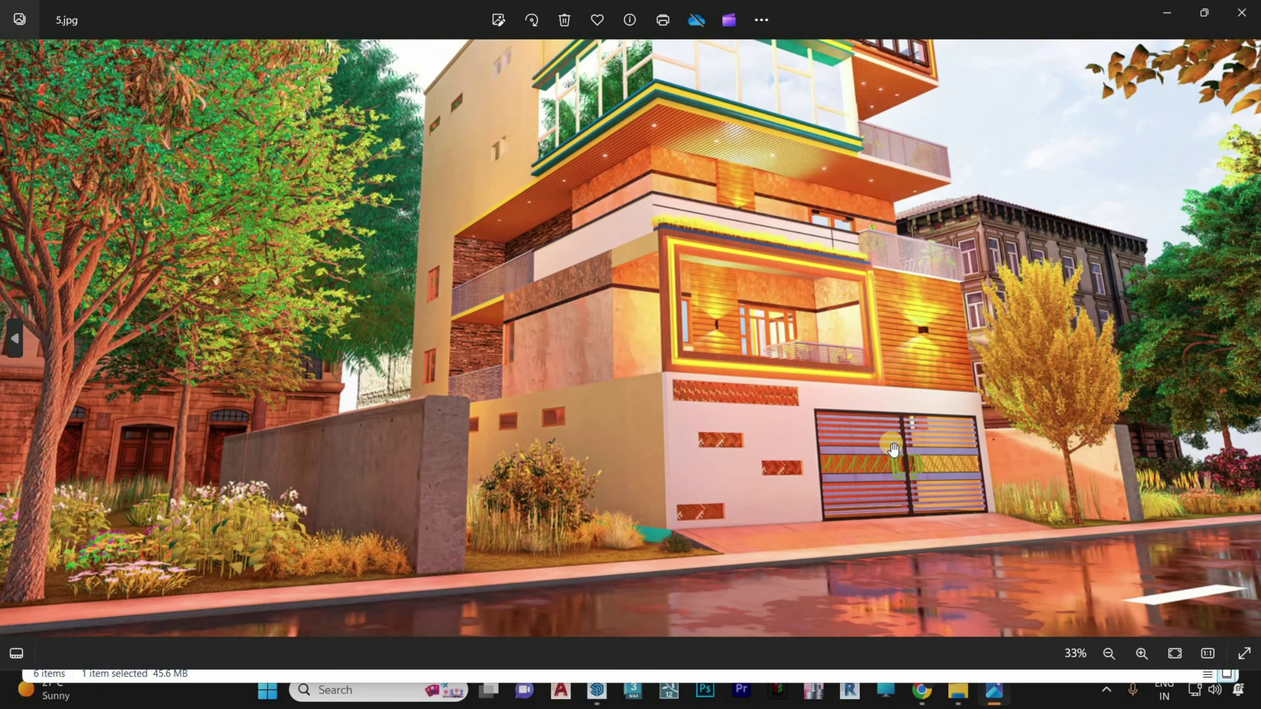
# Examine the jali screens, gate, wall lights and glazed floor in the render 5.jpg
pyautogui.scroll(2, 903, 404)
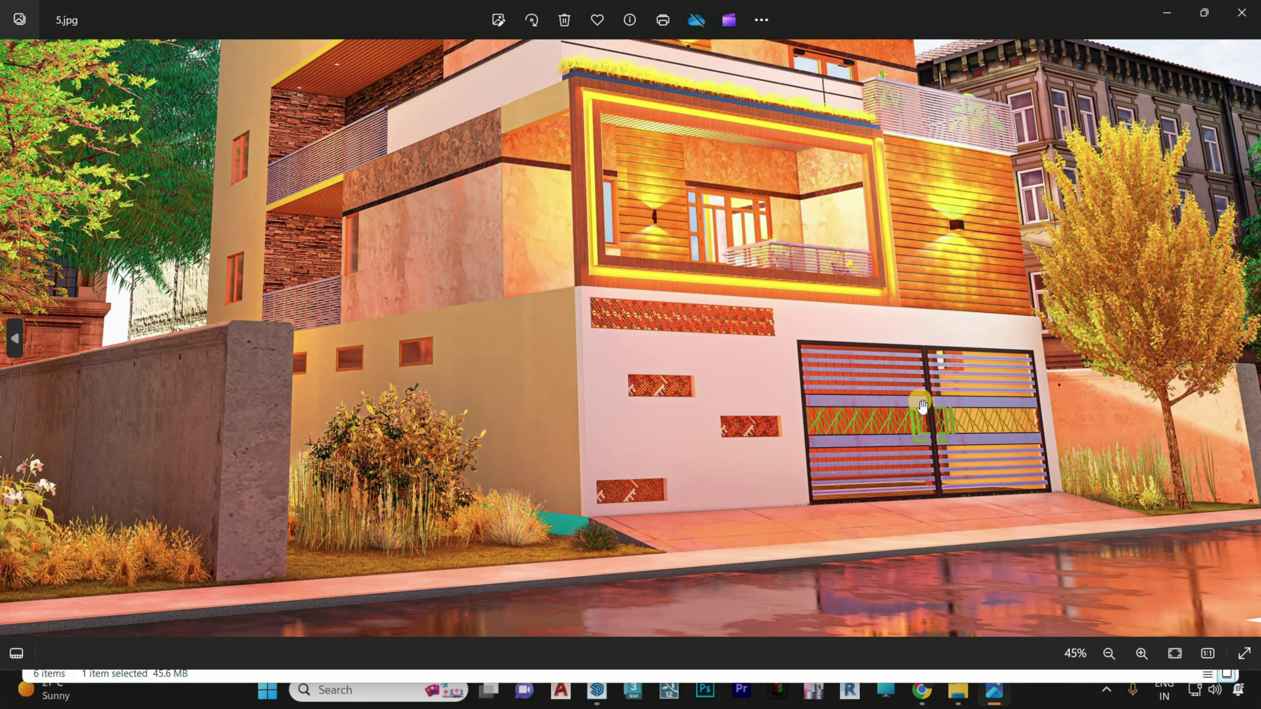
pyautogui.scroll(2, 676, 328)
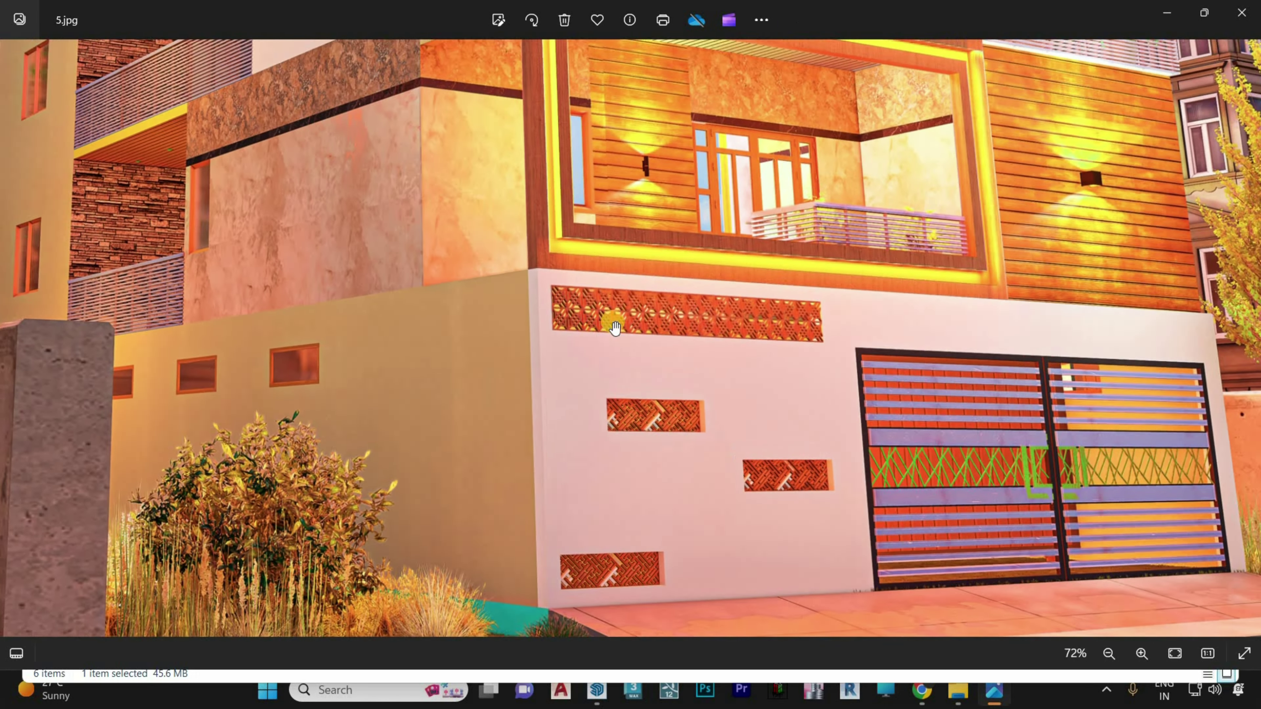
pyautogui.scroll(-4, 678, 504)
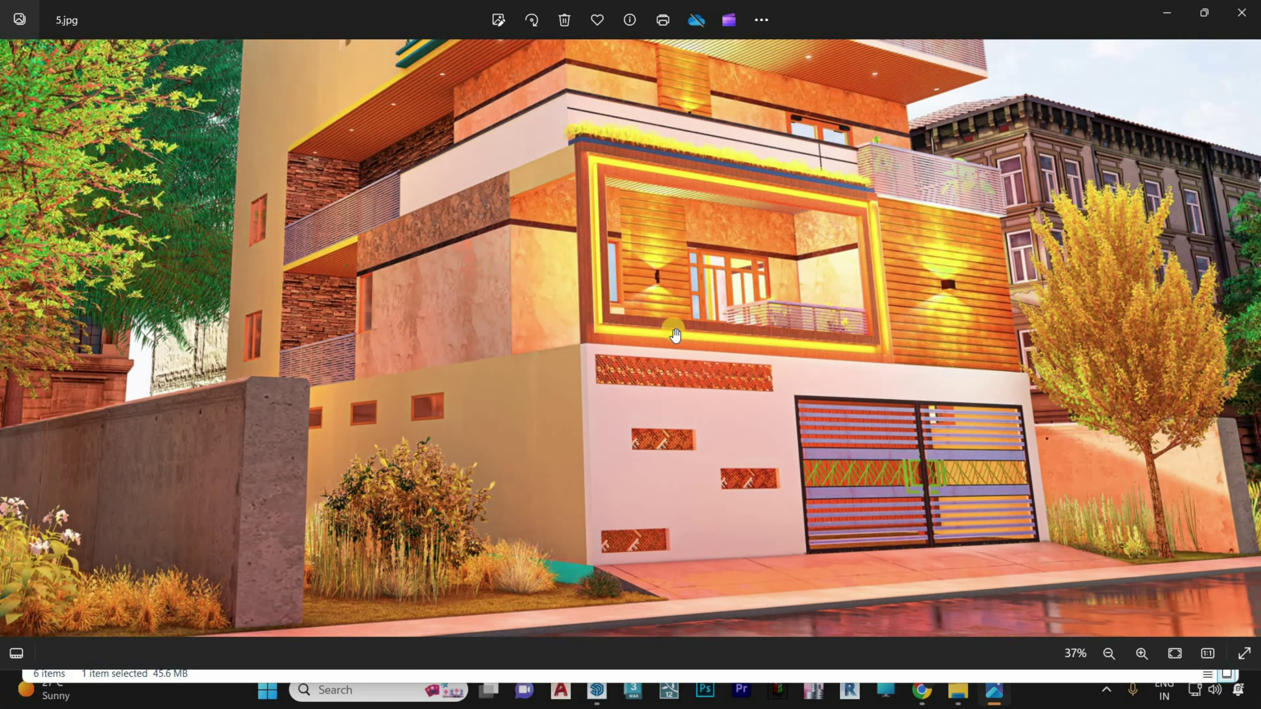
pyautogui.scroll(3, 651, 330)
pyautogui.scroll(3, 650, 329)
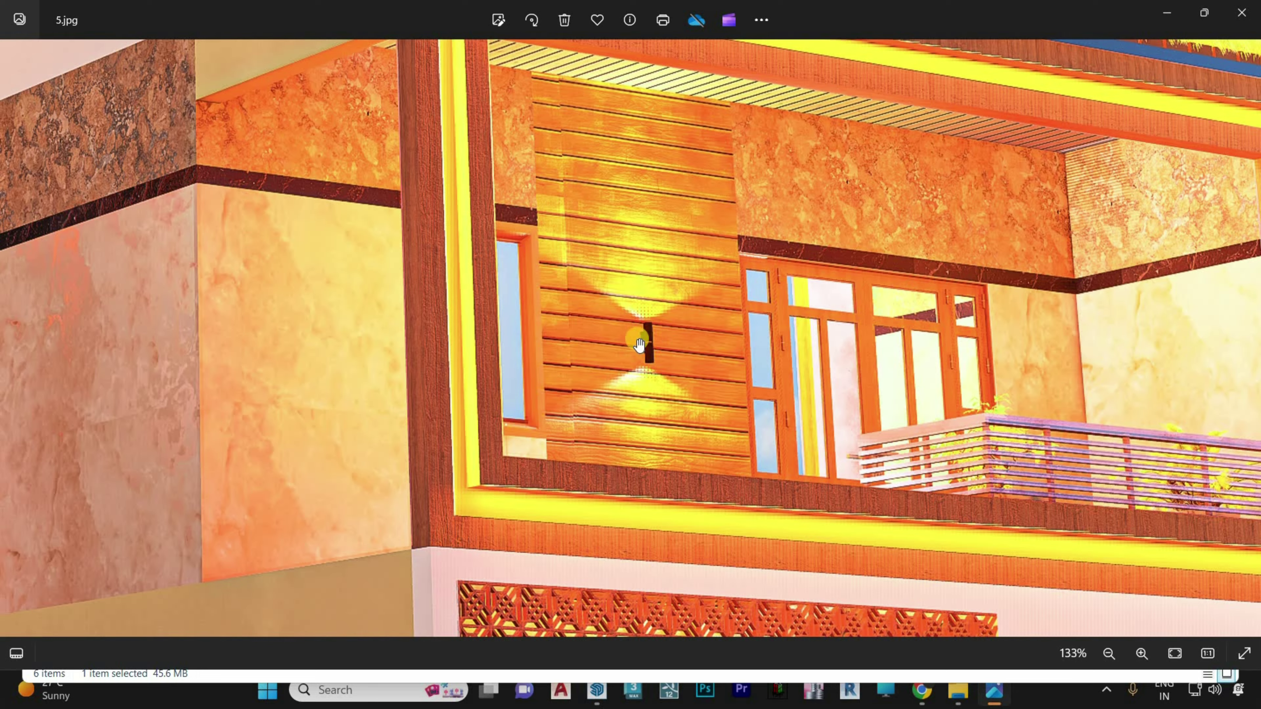
pyautogui.scroll(-4, 651, 351)
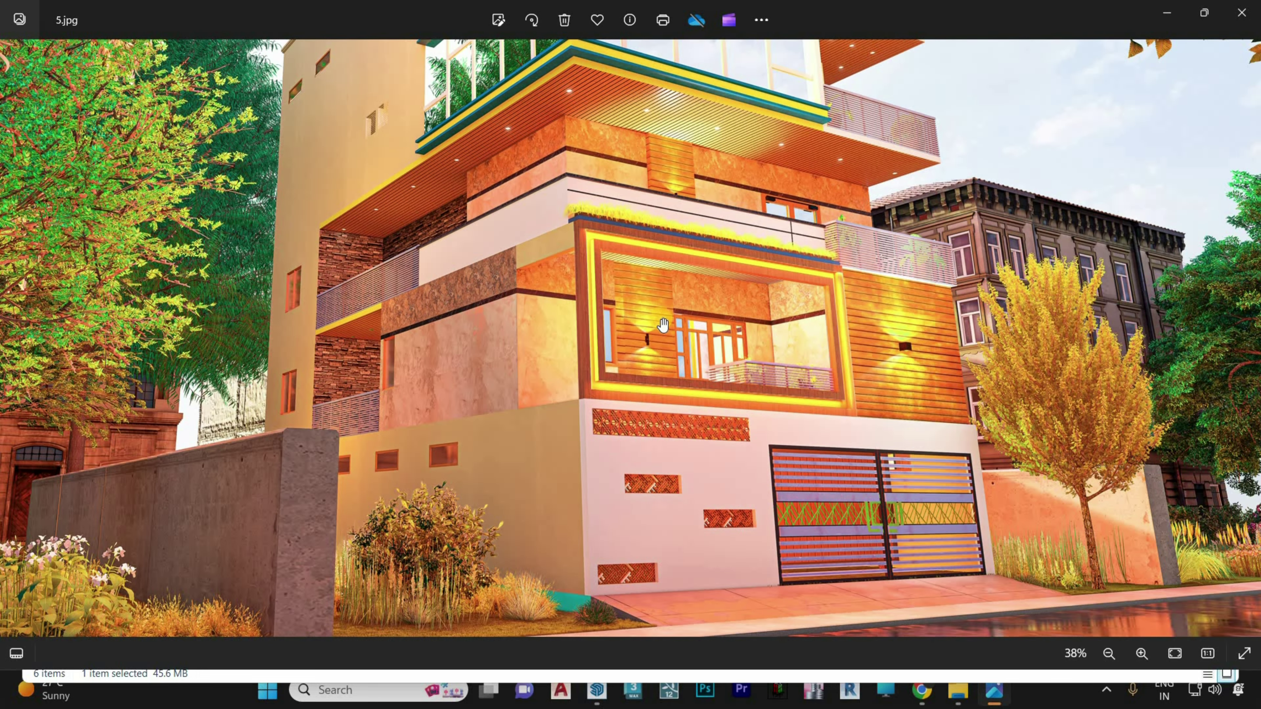
pyautogui.scroll(-2, 655, 398)
pyautogui.scroll(2, 727, 171)
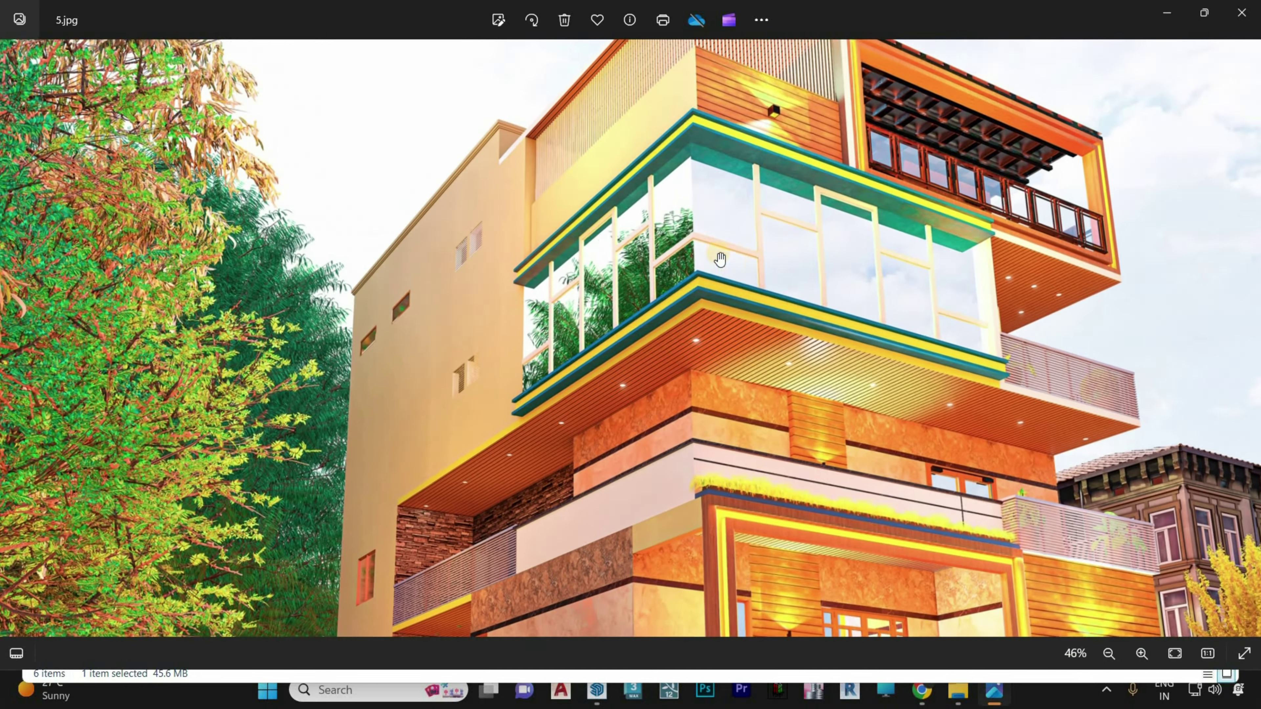
pyautogui.scroll(-2, 722, 284)
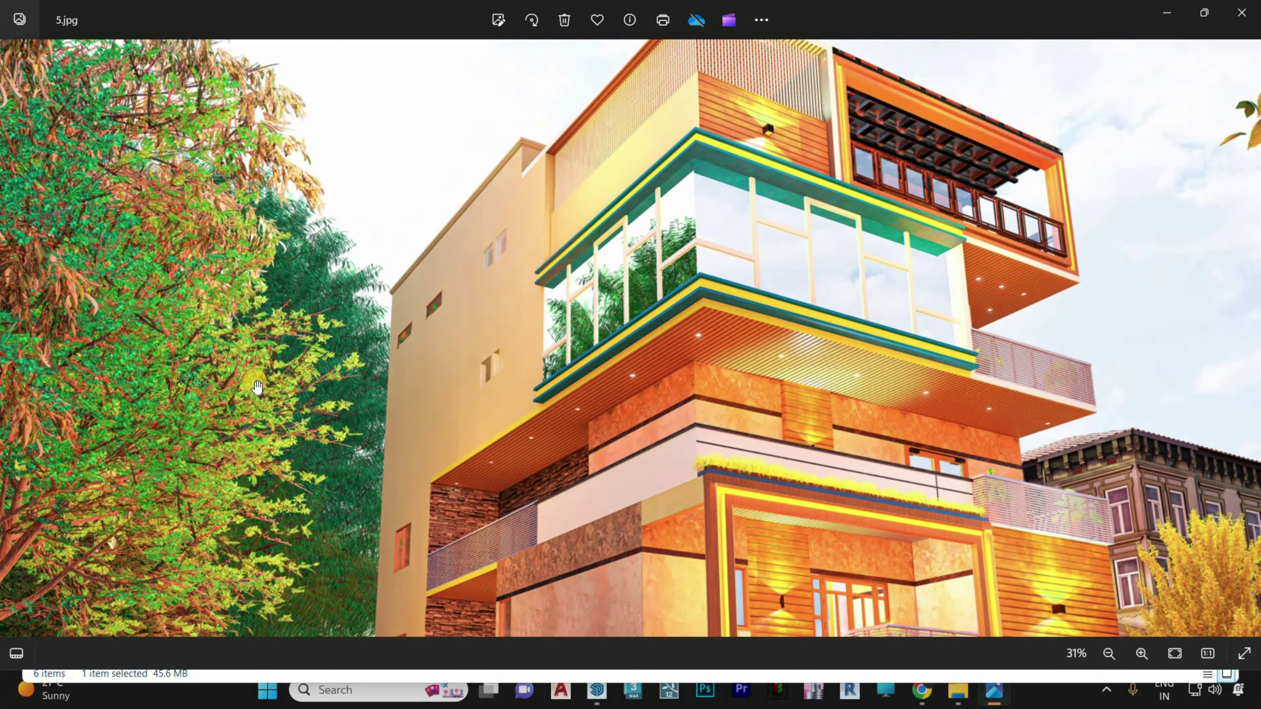
pyautogui.scroll(1, 642, 259)
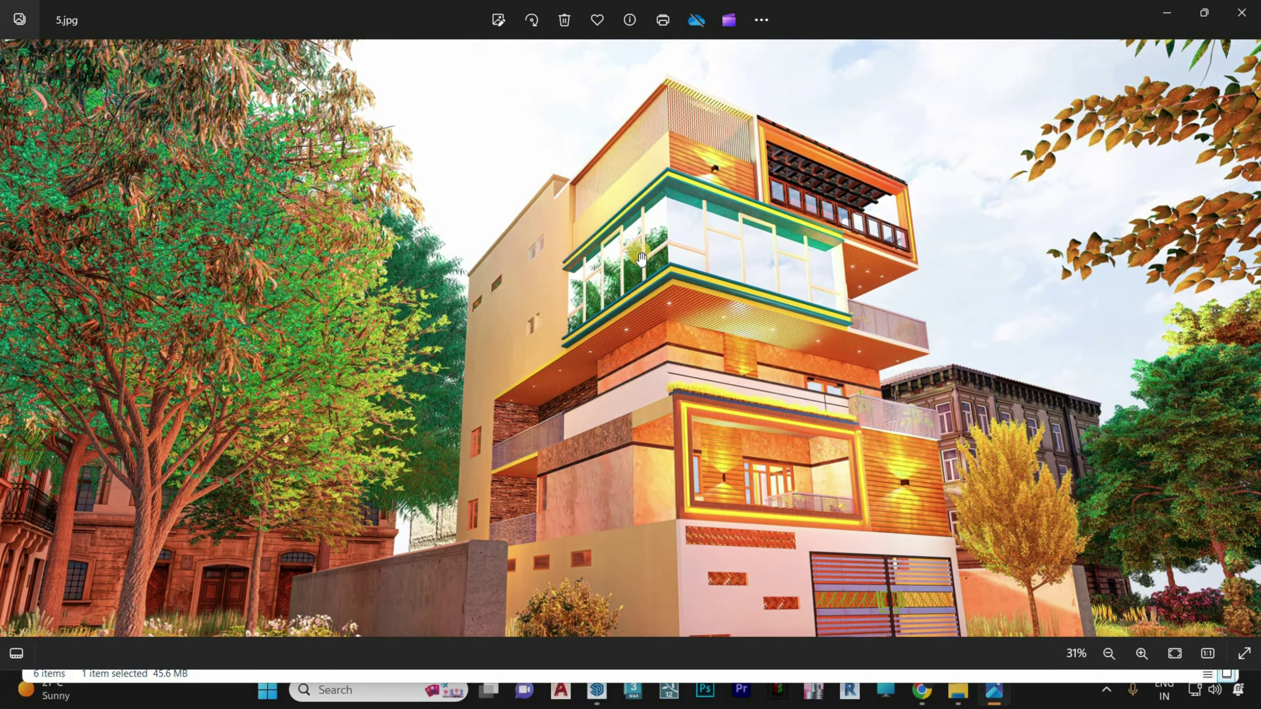
pyautogui.scroll(-1, 653, 276)
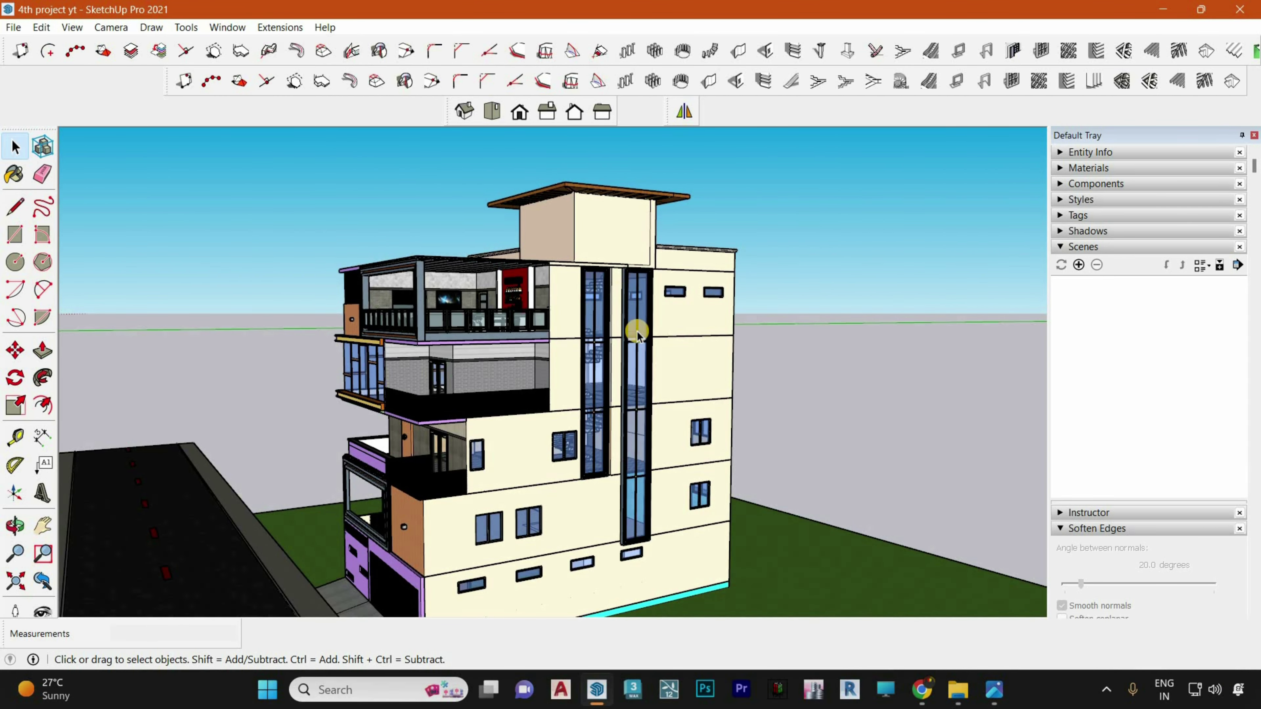
# Return to SketchUp and examine the building's side wall and the slatted balcony railing beside the glazed floor
pyautogui.scroll(-1, 580, 341)
pyautogui.moveTo(599, 375)
pyautogui.mouseDown(button='middle')
pyautogui.moveTo(614, 357)
pyautogui.moveTo(591, 326)
pyautogui.mouseUp(button='middle')
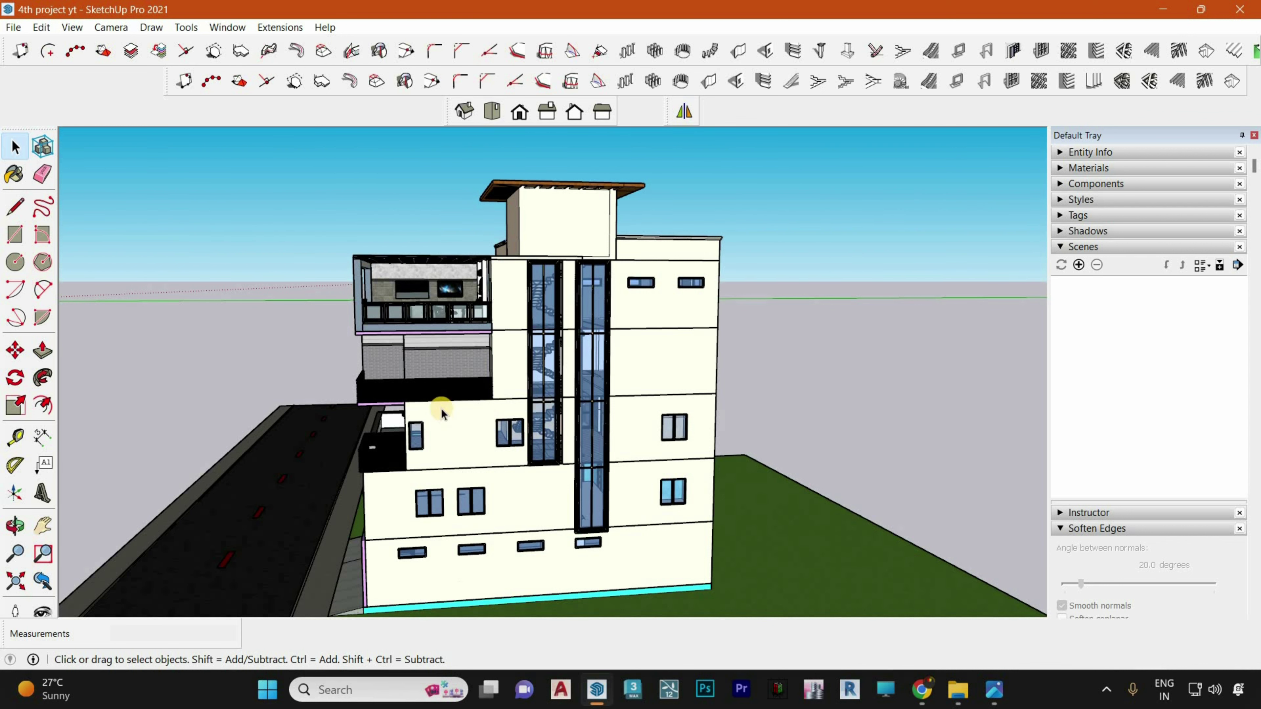
pyautogui.moveTo(473, 403)
pyautogui.mouseDown(button='middle')
pyautogui.moveTo(709, 367)
pyautogui.moveTo(663, 382)
pyautogui.mouseUp(button='middle')
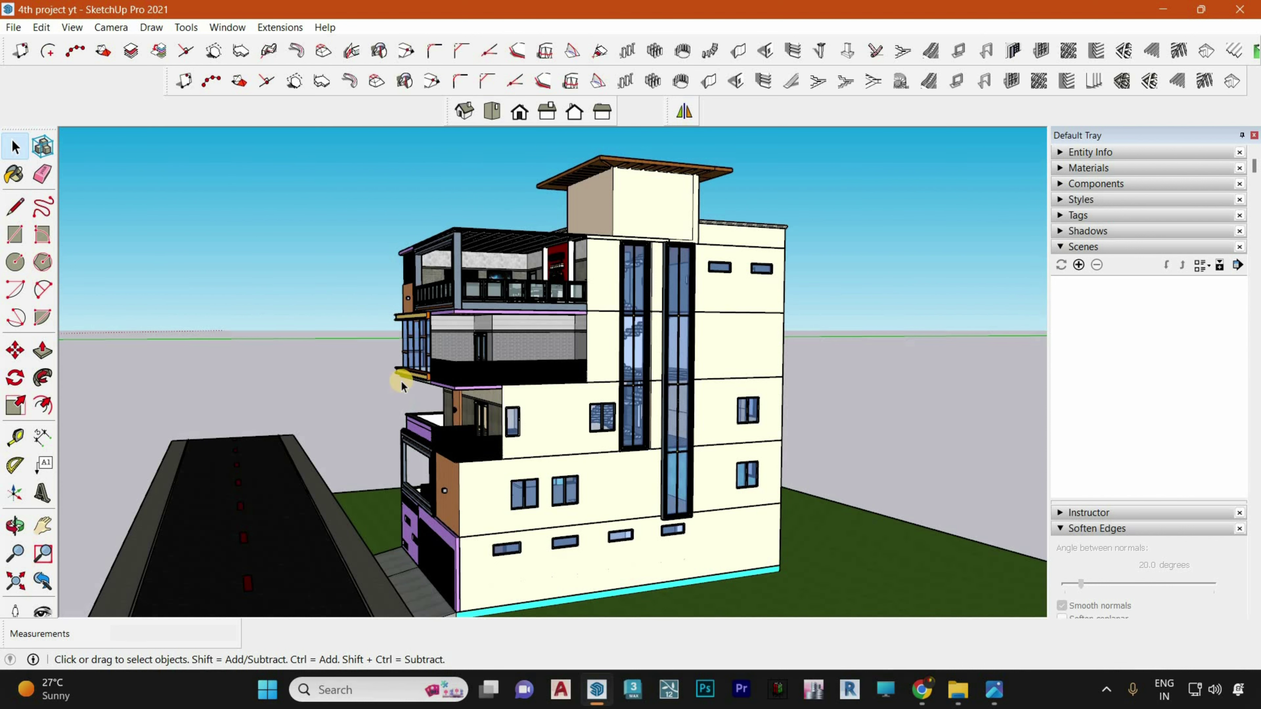
pyautogui.scroll(10, 559, 353)
pyautogui.scroll(1, 551, 343)
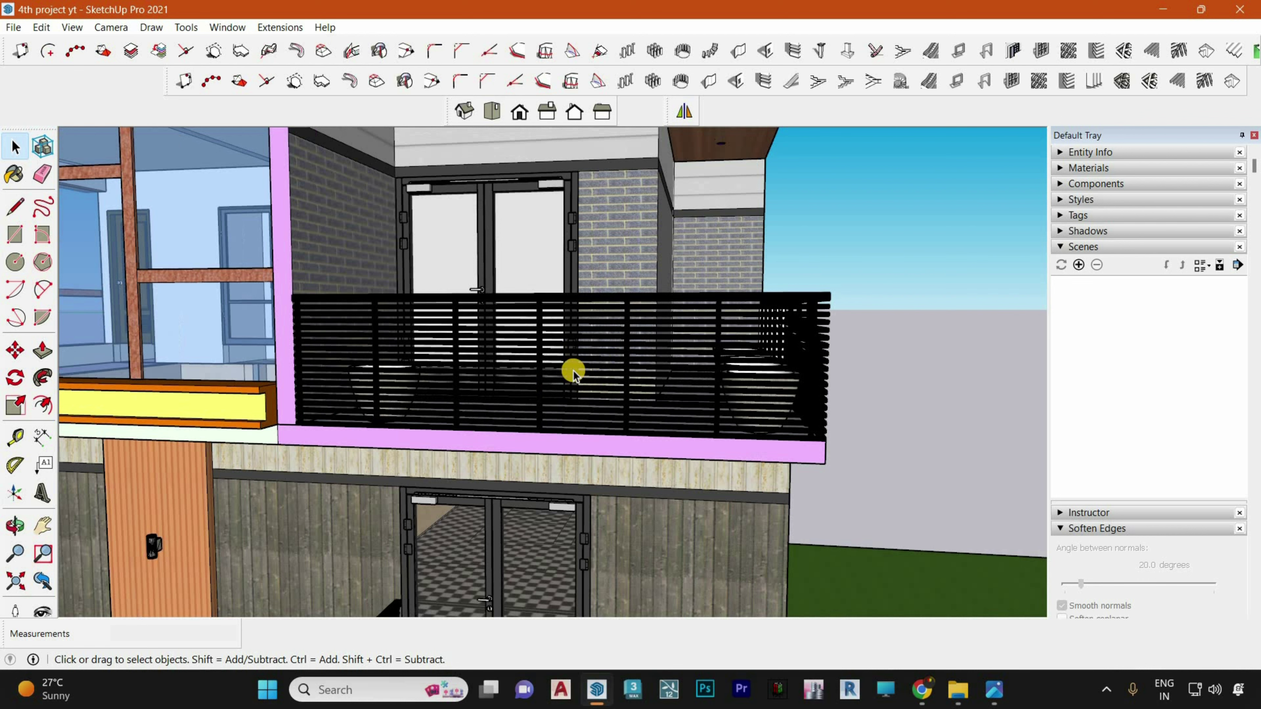
pyautogui.scroll(-5, 573, 373)
pyautogui.moveTo(665, 388); pyautogui.dragTo(696, 149, button='middle')
pyautogui.scroll(3, 645, 392)
pyautogui.scroll(-2, 673, 409)
pyautogui.scroll(3, 659, 411)
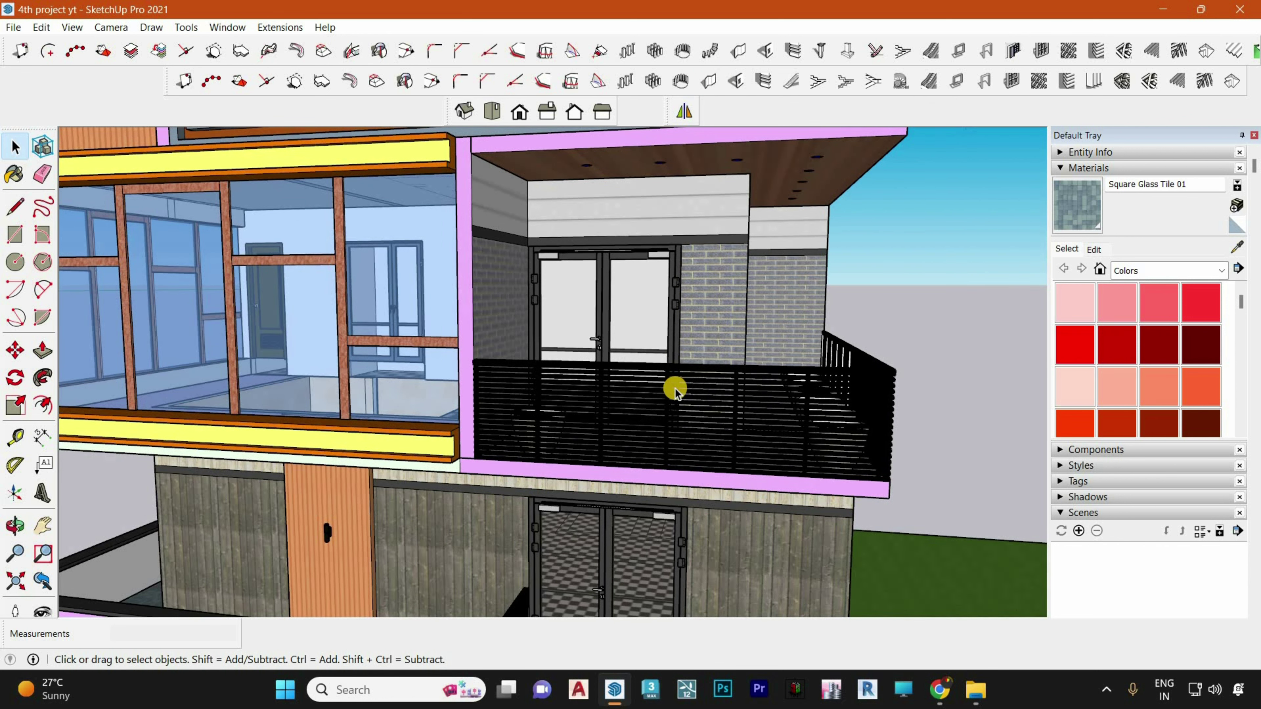
# Open the group containing the balcony for editing and draw a rectangular face across the balcony's front railing area
pyautogui.doubleClick(669, 375)
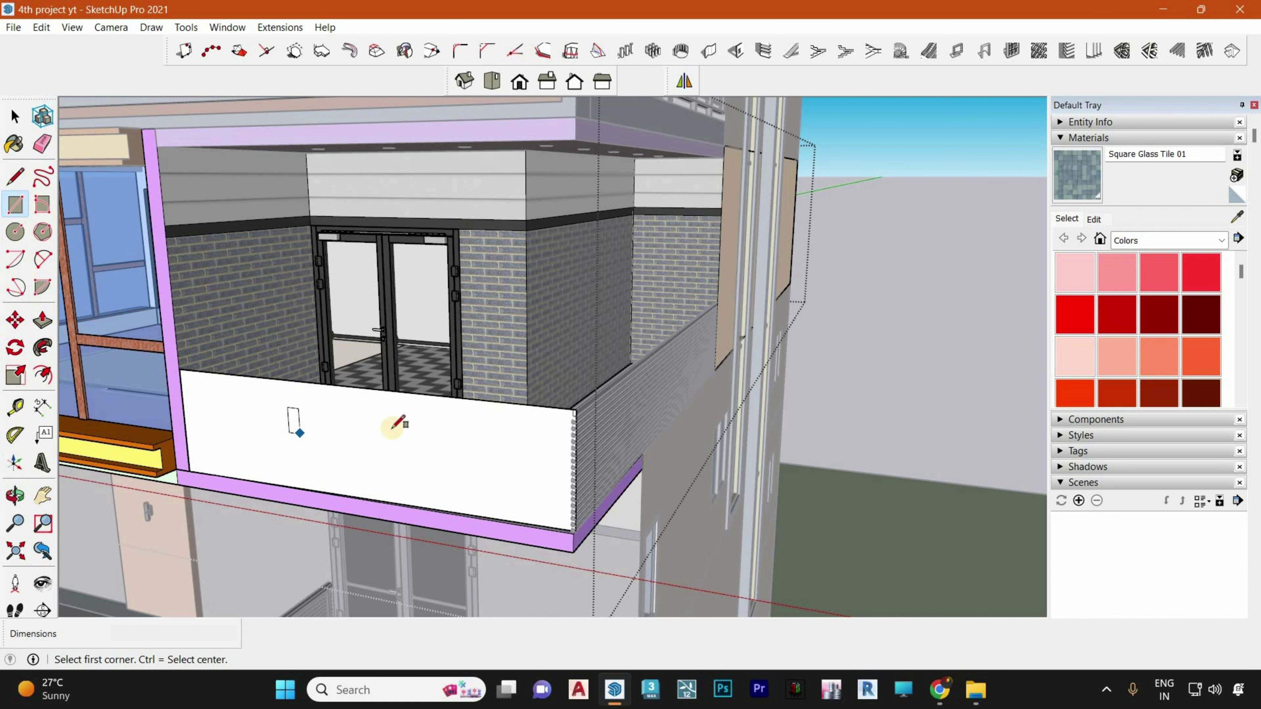
pyautogui.press('b')
pyautogui.press('space')
pyautogui.scroll(-3, 581, 388)
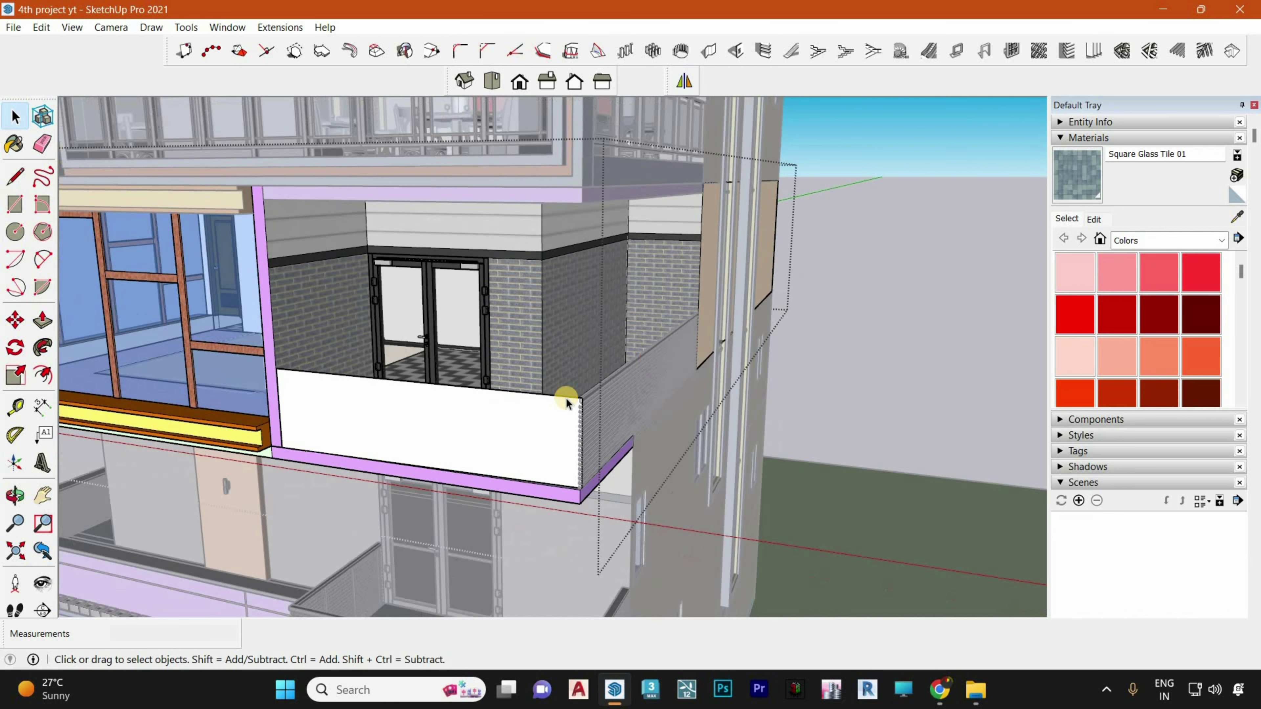
# Copy the white front balcony face sideways along the slab edge, about 20' 10" away, clear of the building
pyautogui.click(563, 400)
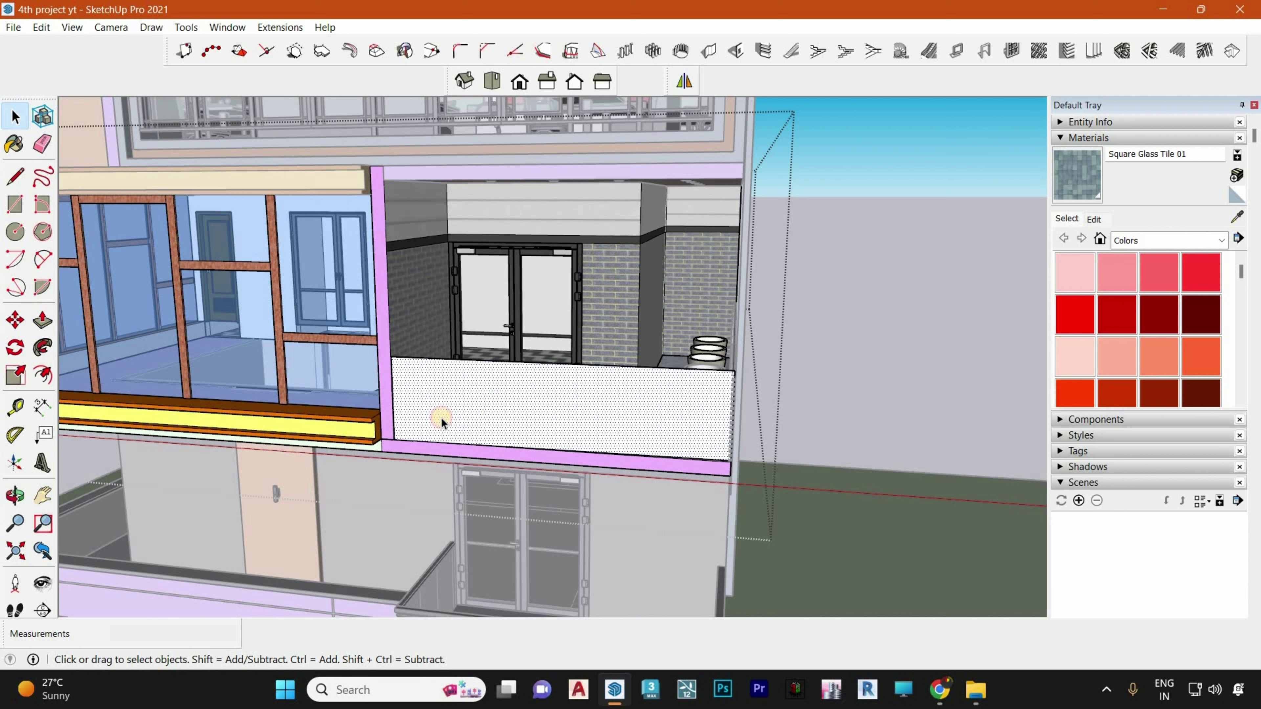
pyautogui.press('m')
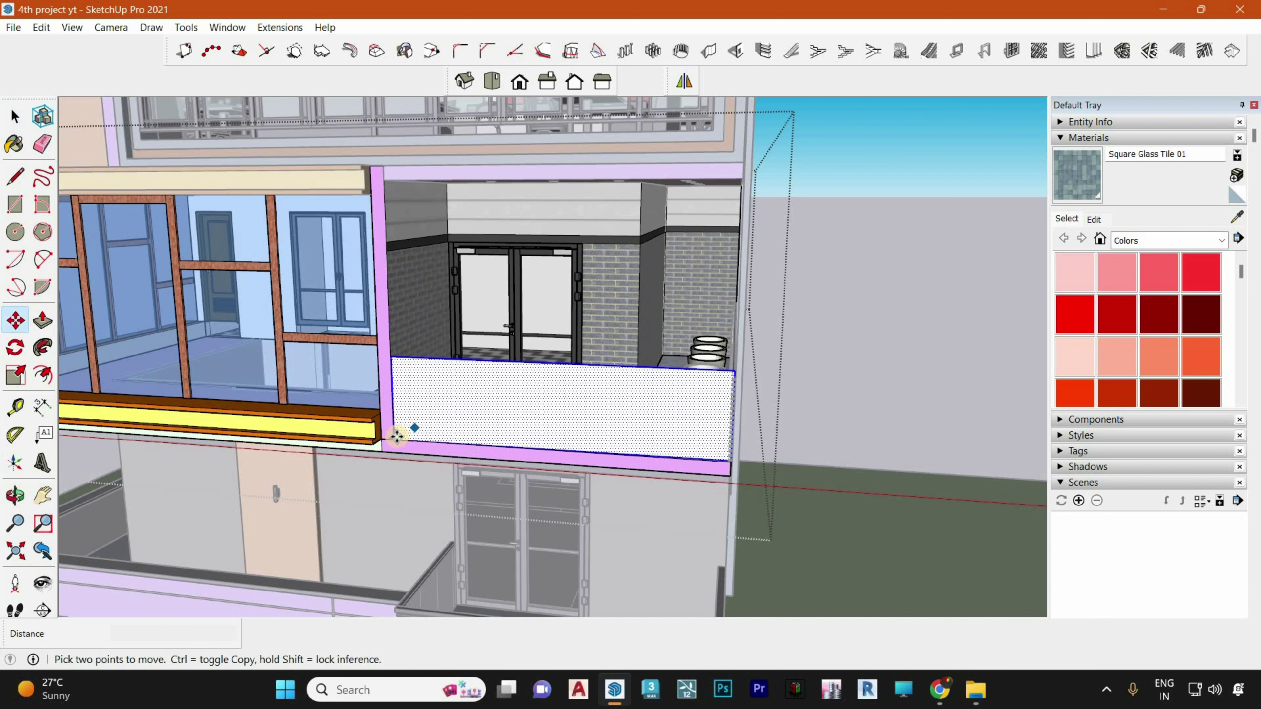
pyautogui.click(491, 450)
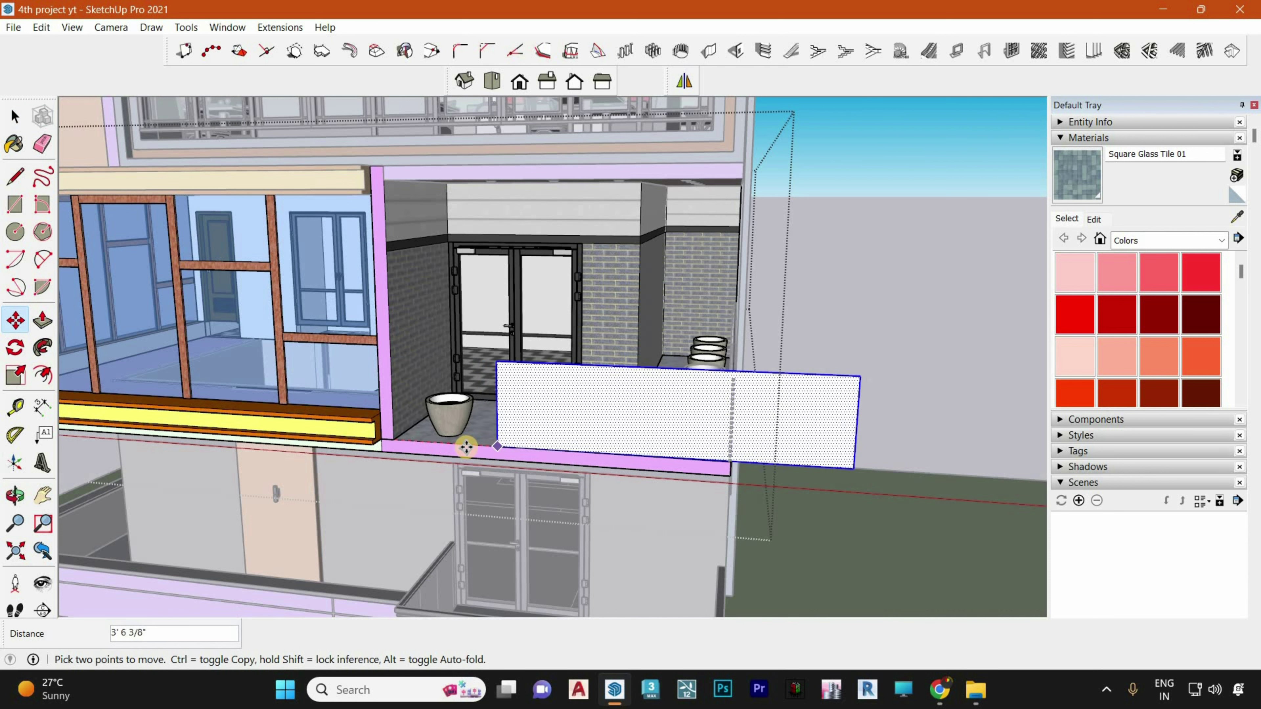
pyautogui.press('Escape')
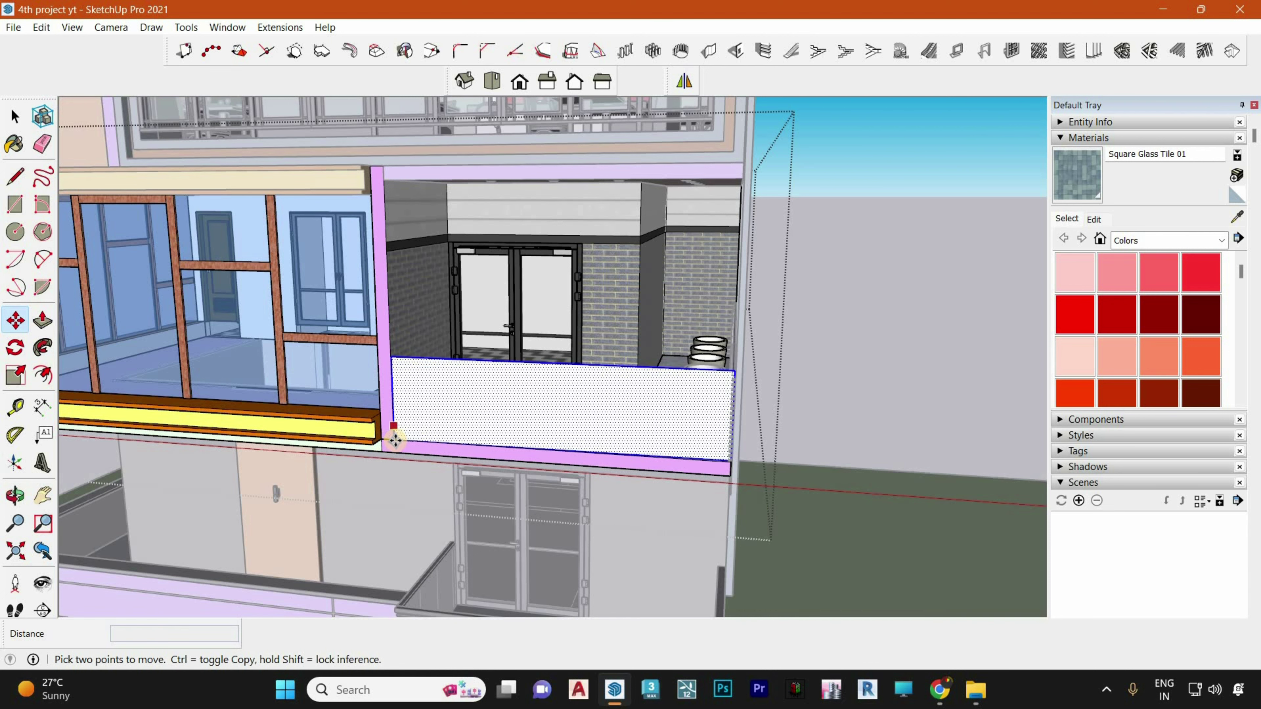
pyautogui.click(467, 449)
pyautogui.press('ctrl')
pyautogui.scroll(-3, 475, 452)
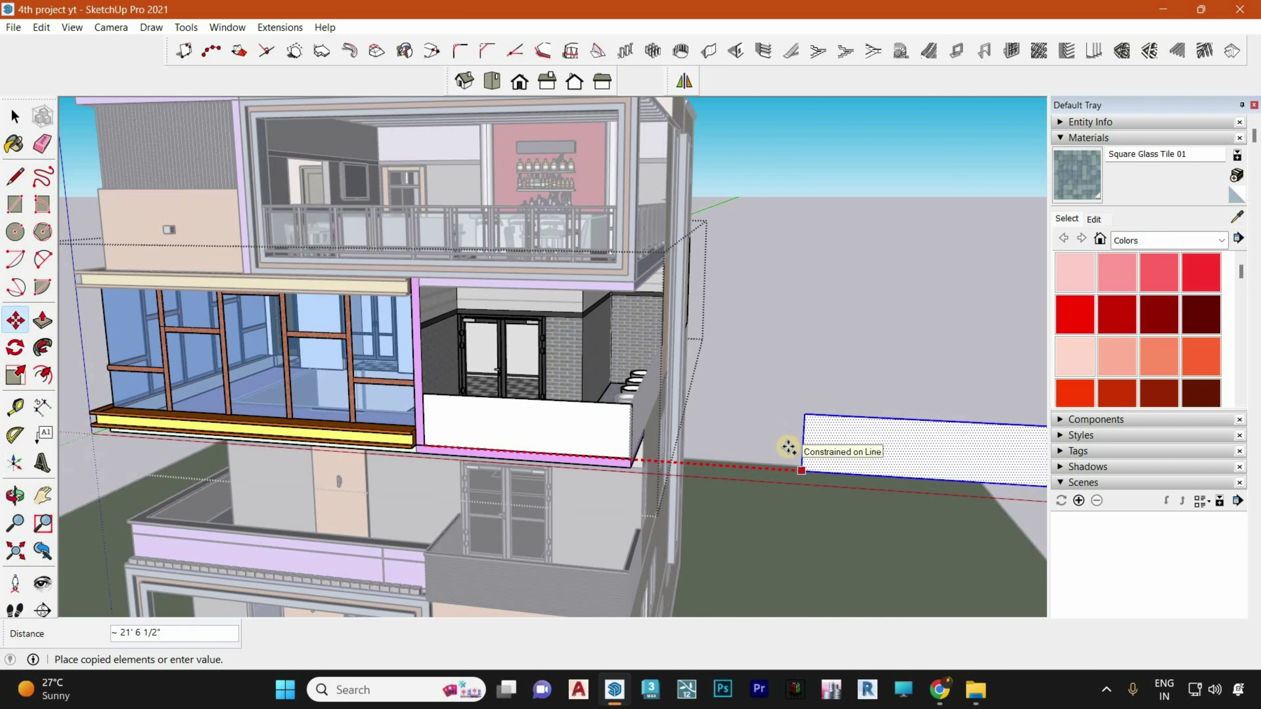
pyautogui.click(783, 447)
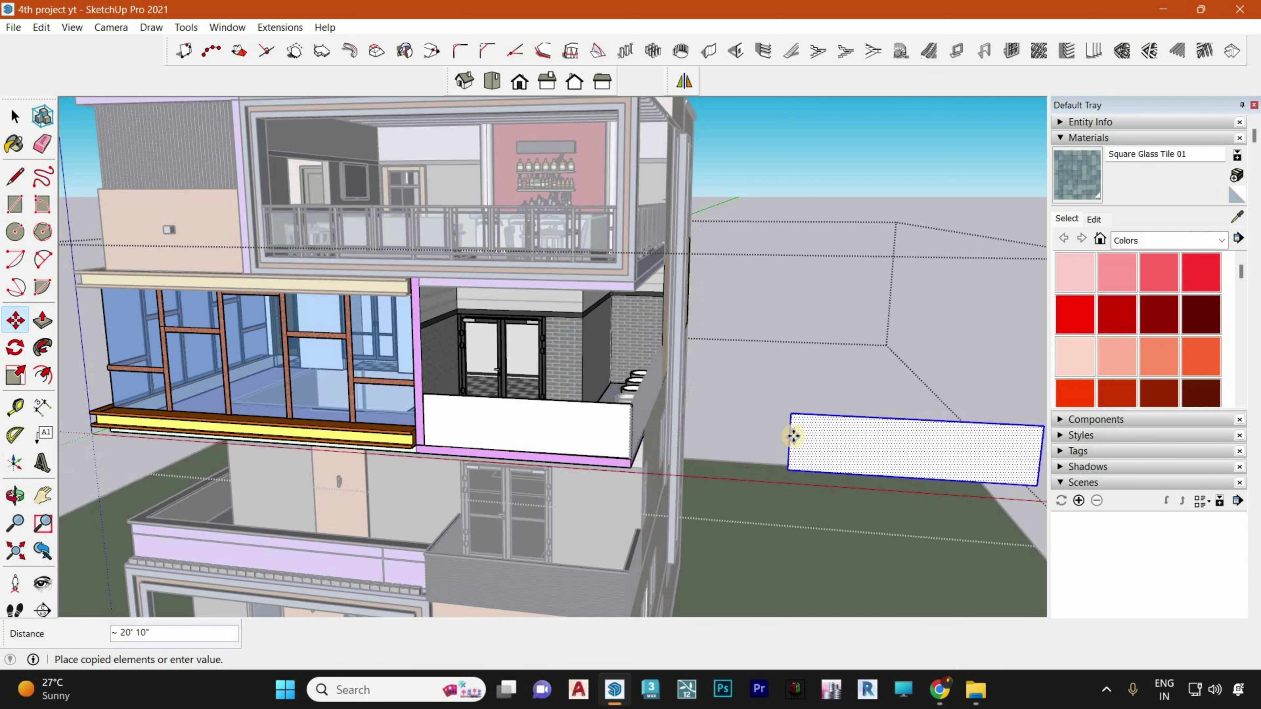
pyautogui.press('space')
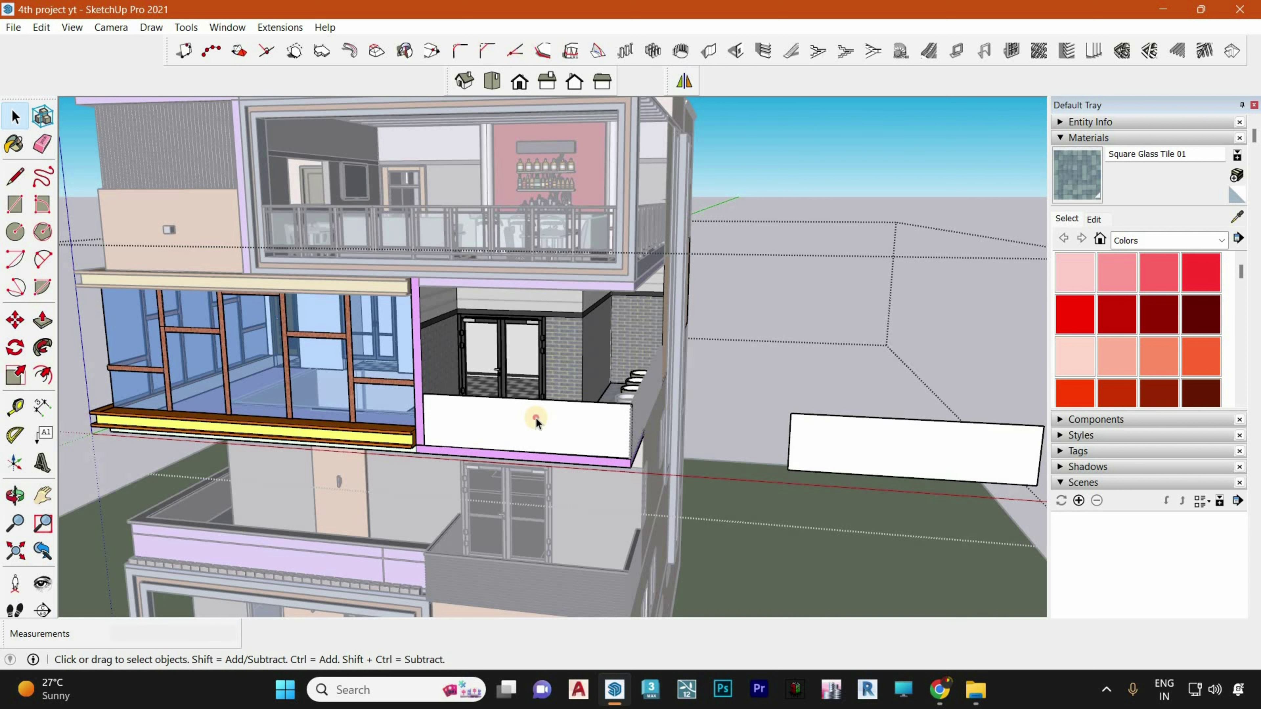
# Select the white front balcony face, then hide and show the 1001bit - tools toolbar again
pyautogui.click(536, 420)
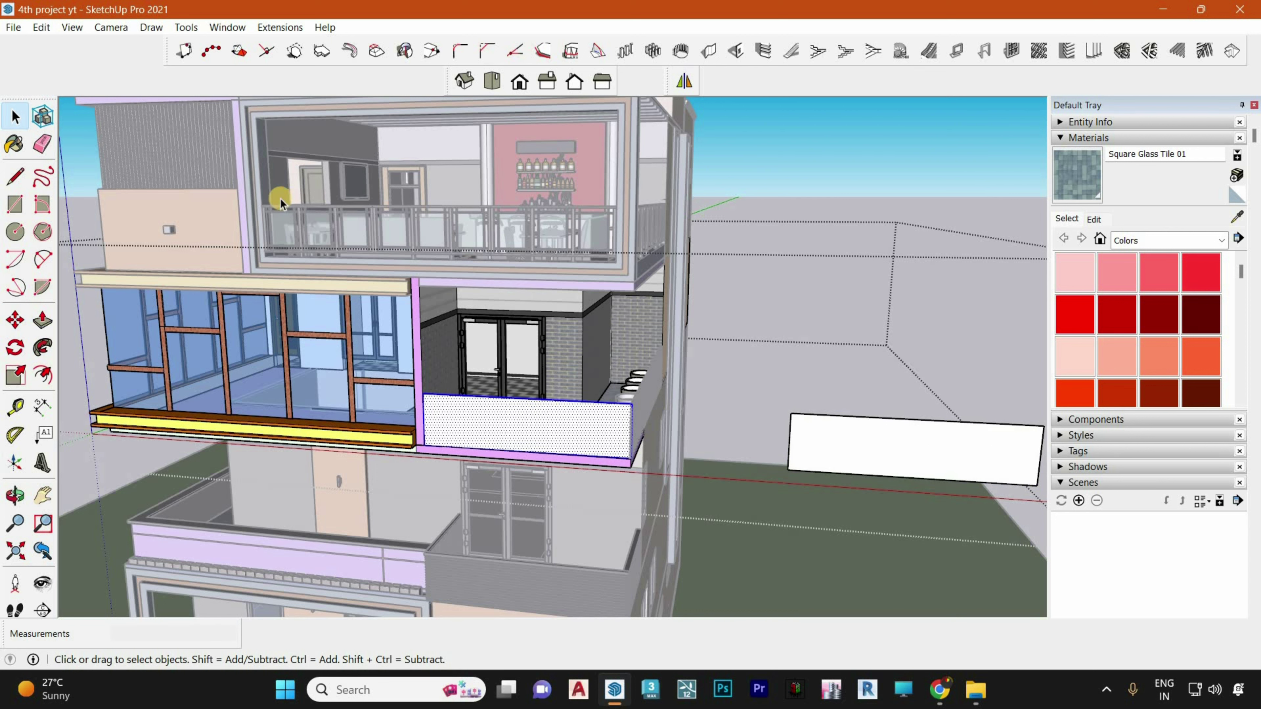
pyautogui.click(73, 27)
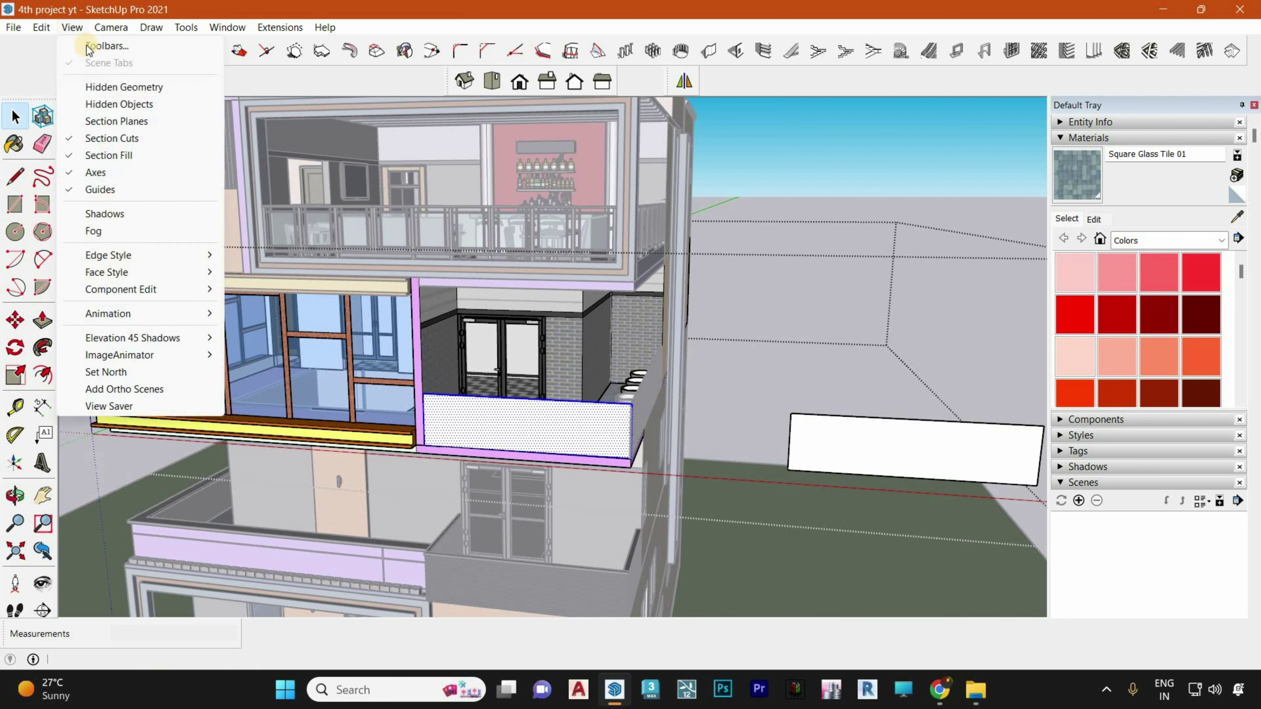
pyautogui.click(107, 45)
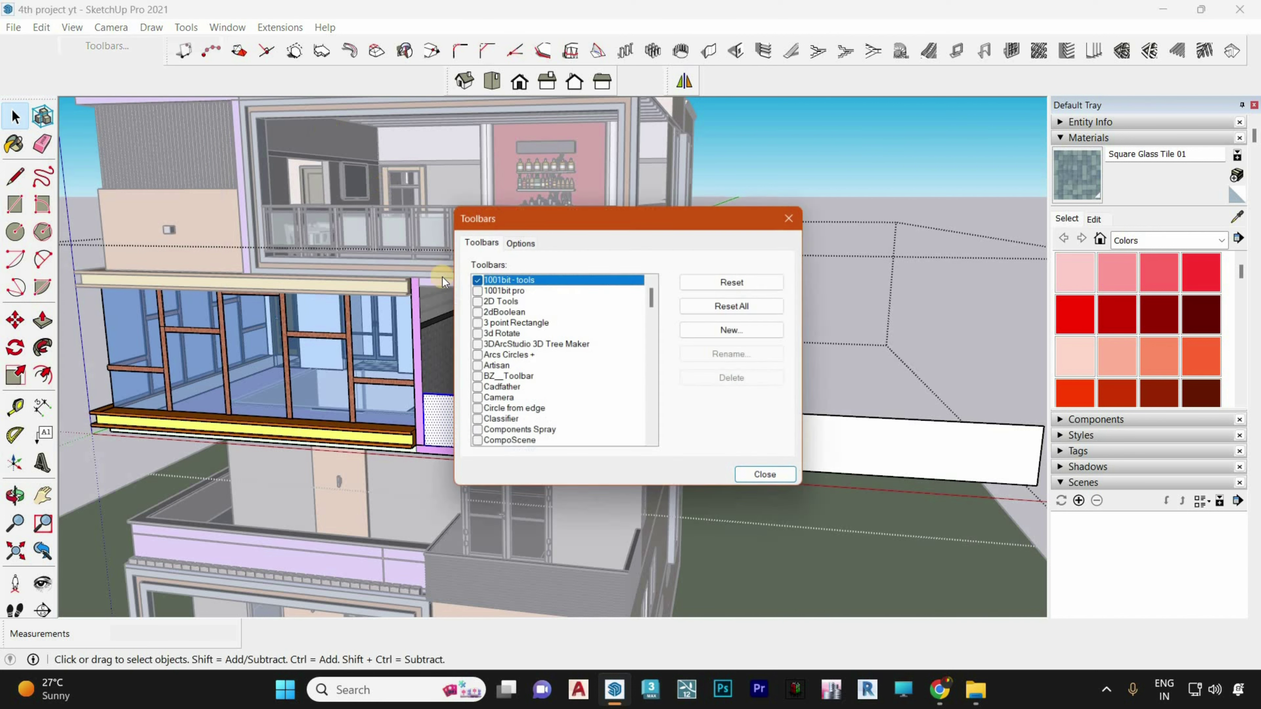
pyautogui.click(473, 279)
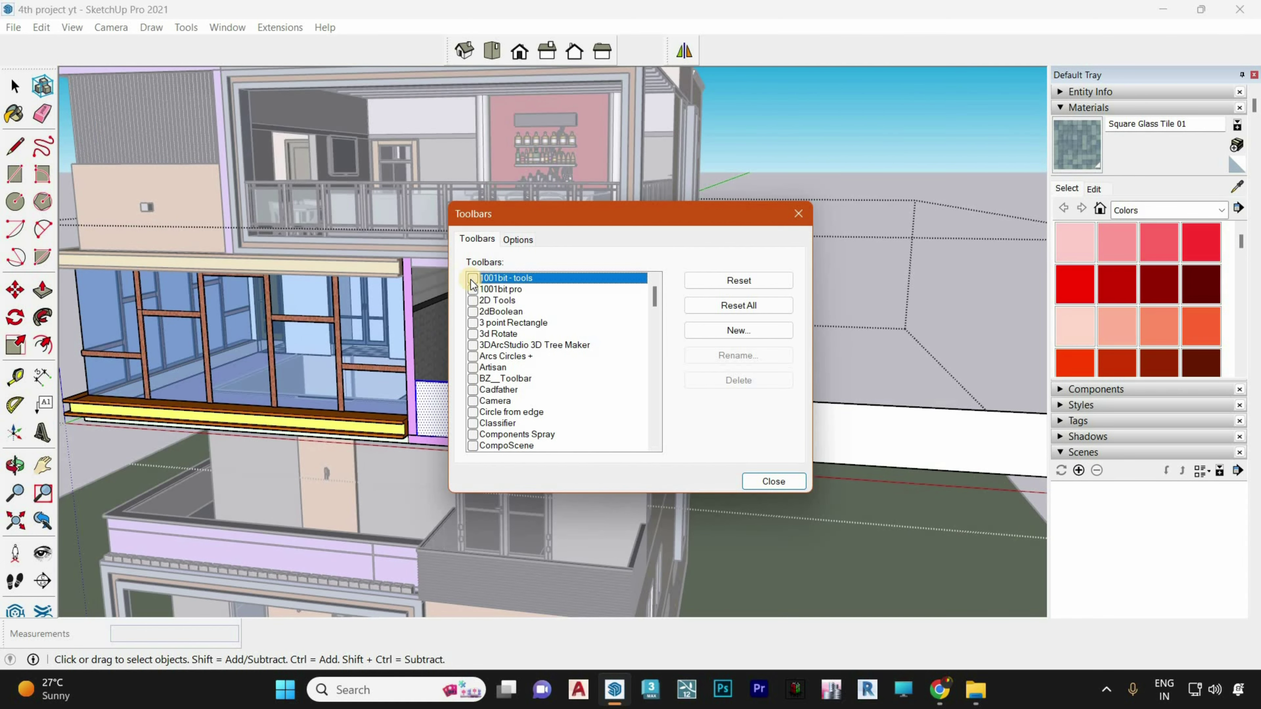
pyautogui.click(473, 279)
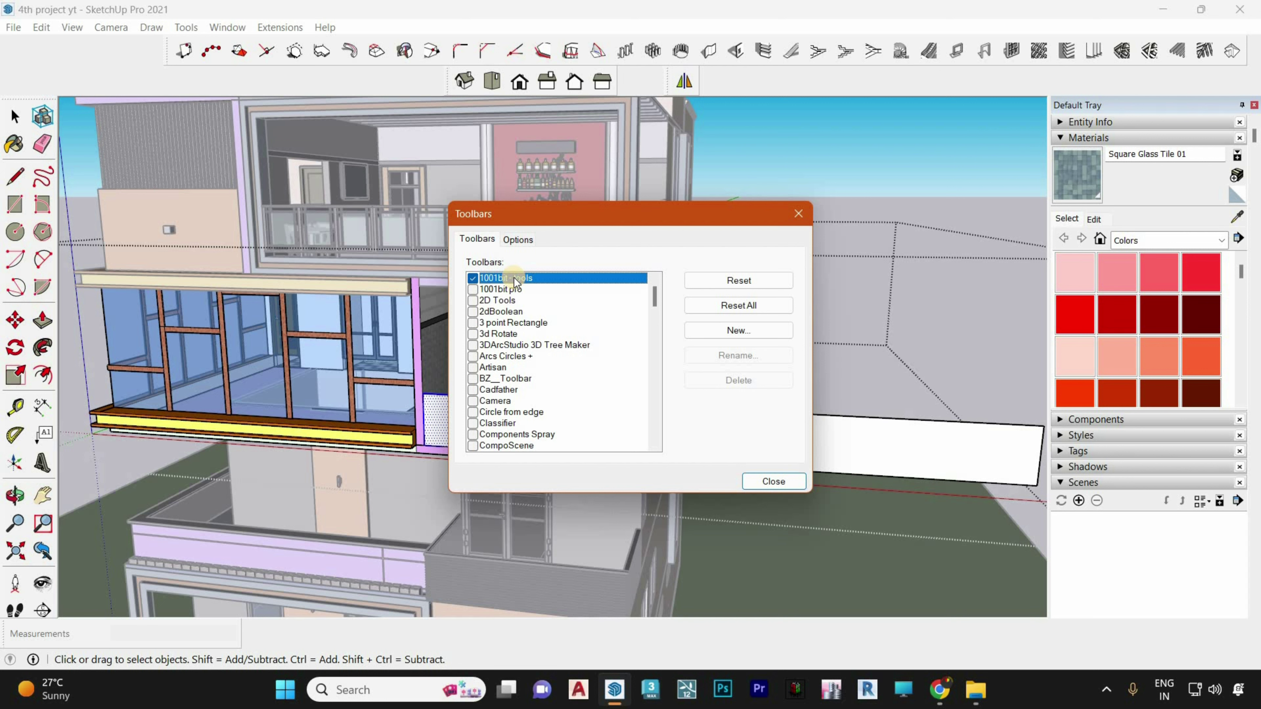
pyautogui.click(797, 212)
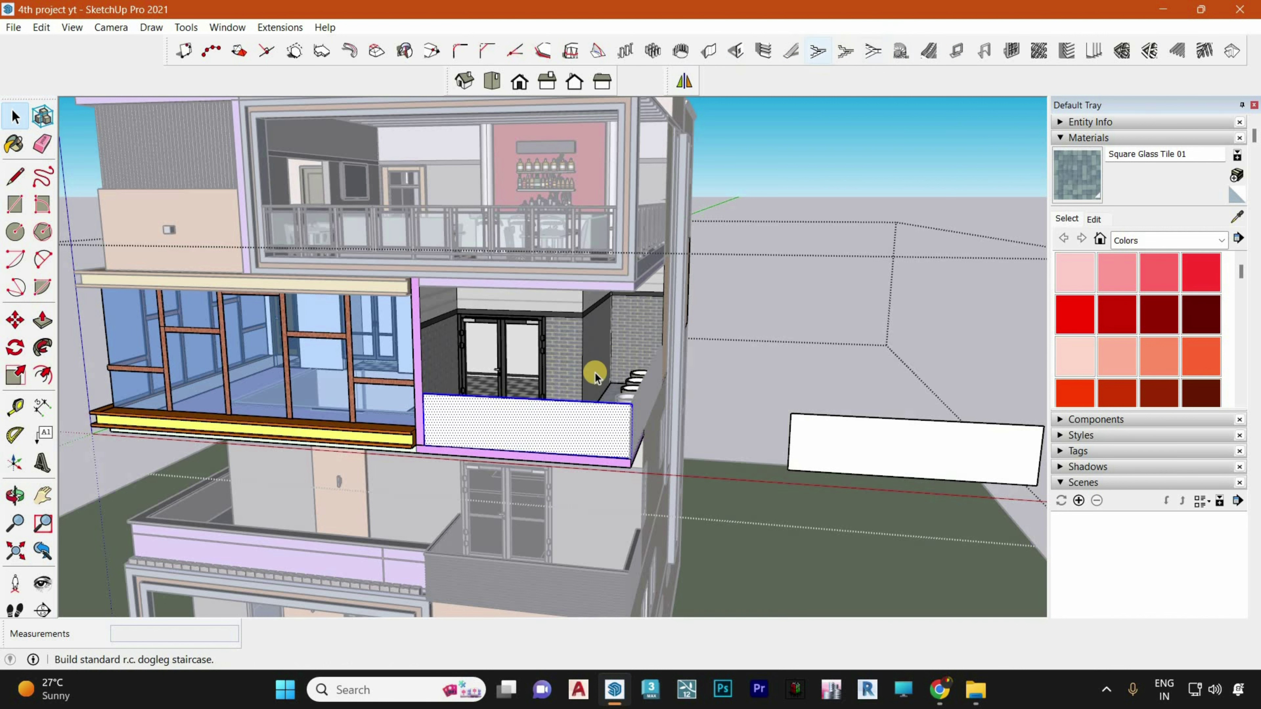
# Create horizontal louvres on the front balcony face: depth 2", thickness 1", spacing 2", angle 0.0, located at the front
pyautogui.click(1068, 52)
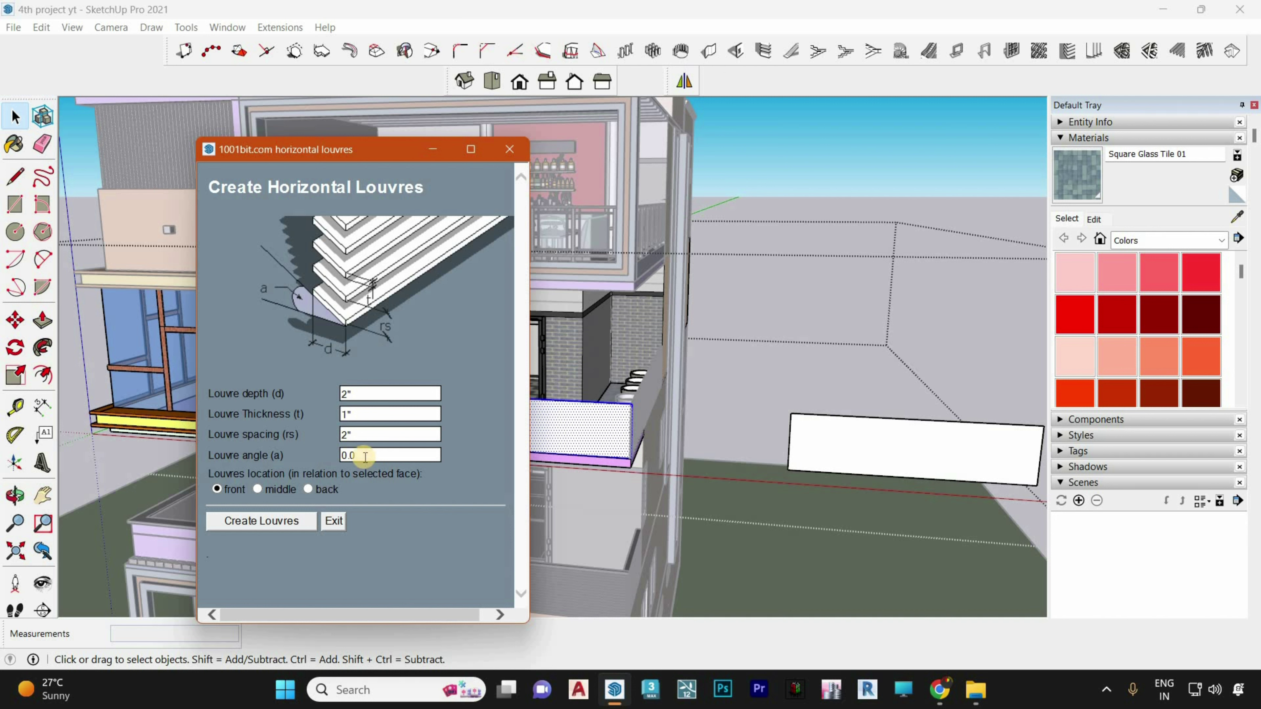
pyautogui.click(281, 528)
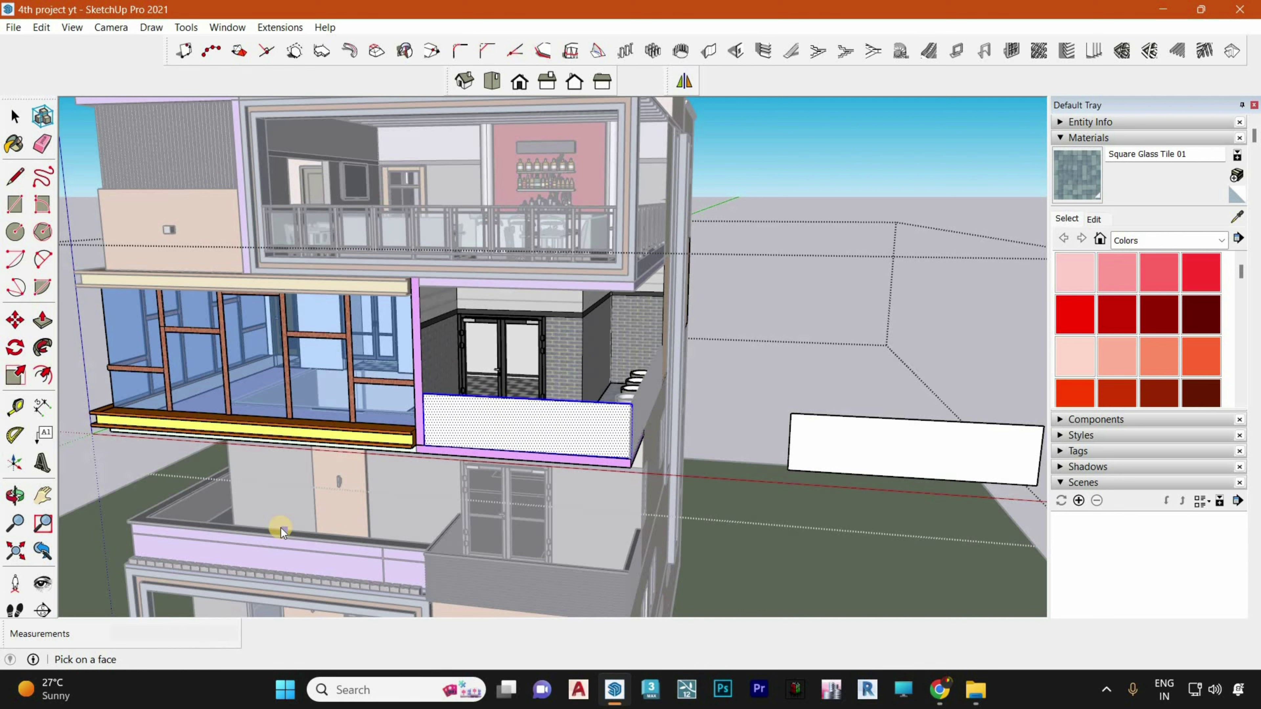
pyautogui.scroll(3, 513, 427)
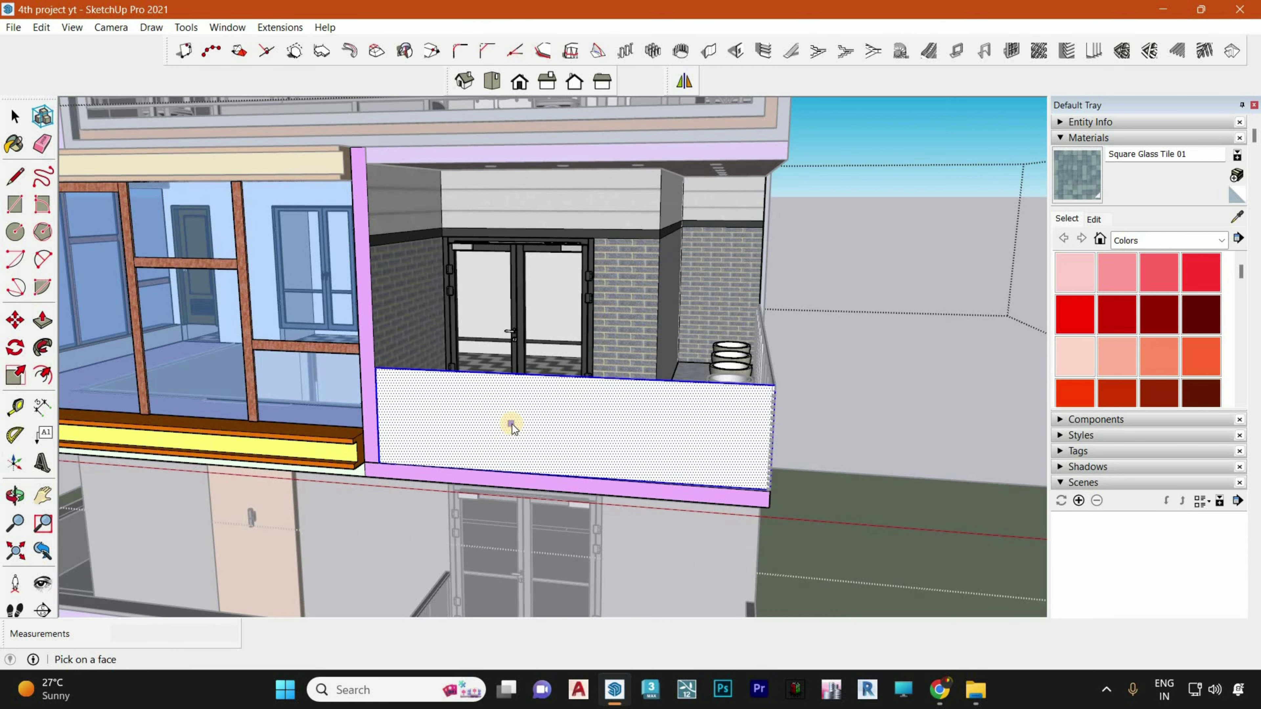
pyautogui.click(511, 426)
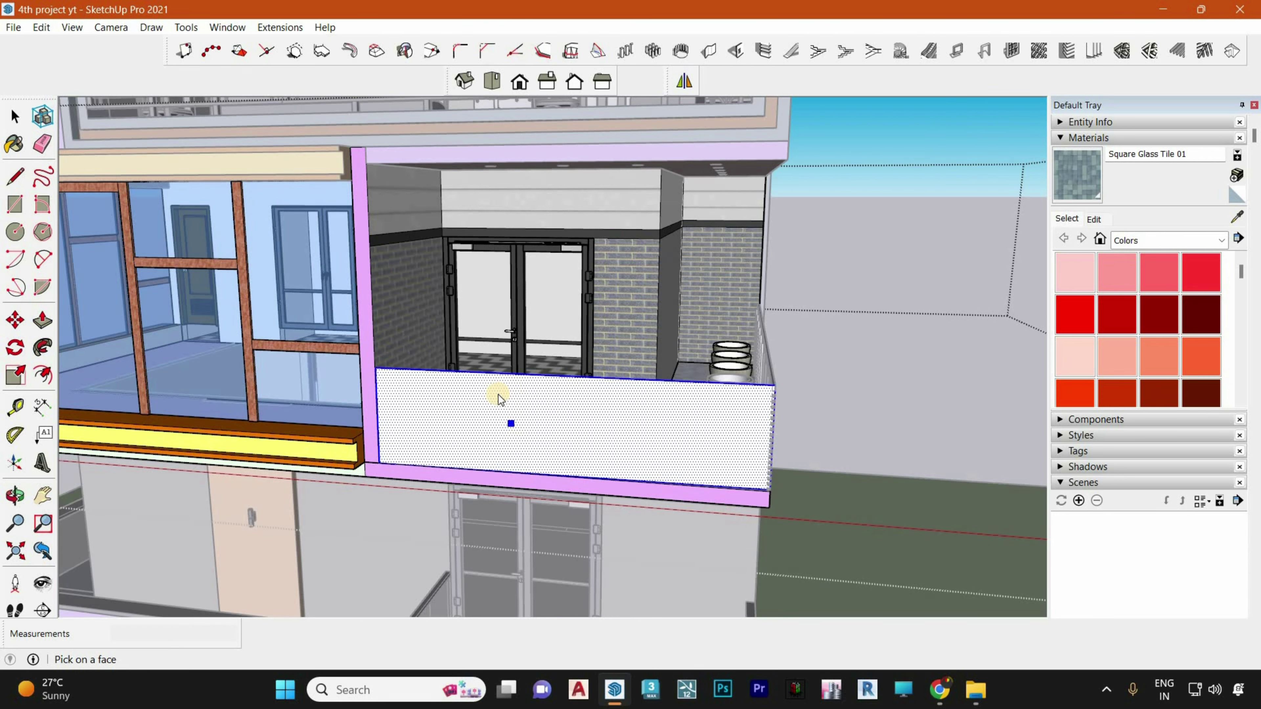
pyautogui.click(520, 409)
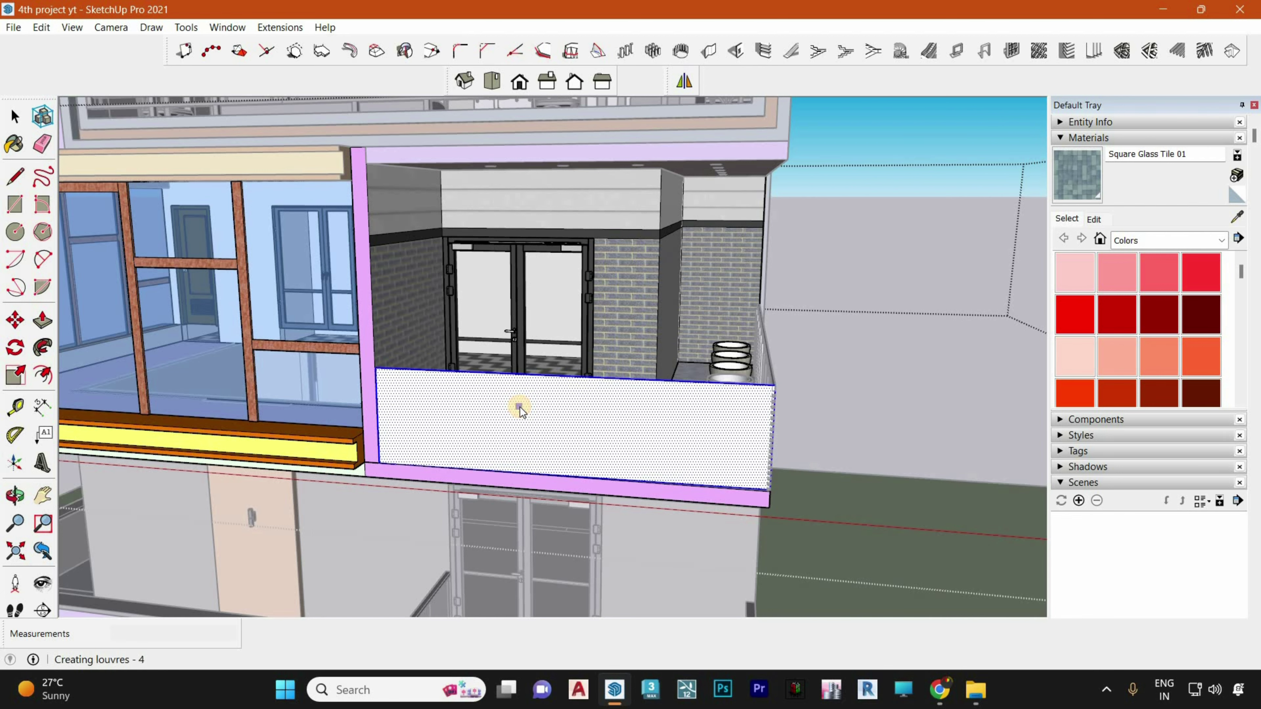
# Inspect the slats along the front balcony edge and undo the louvre creation
pyautogui.scroll(5, 546, 426)
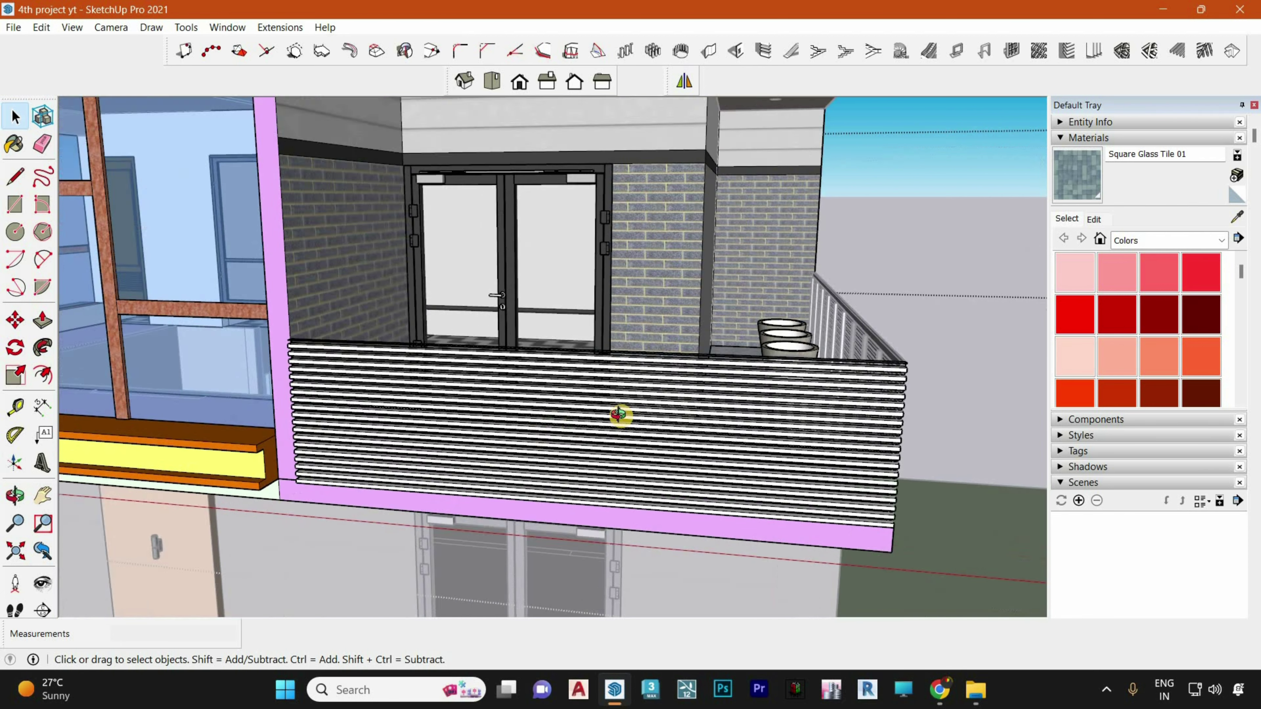
pyautogui.moveTo(293, 425); pyautogui.dragTo(237, 401, button='middle')
pyautogui.scroll(-3, 237, 400)
pyautogui.moveTo(591, 400); pyautogui.dragTo(659, 401, button='middle')
pyautogui.hotkey('ctrl', 'z')
# Reselect the front balcony face and fill it with horizontal louvres 2" deep, 1" thick, spaced 2", angle 0.0, located at the front
pyautogui.click(601, 430)
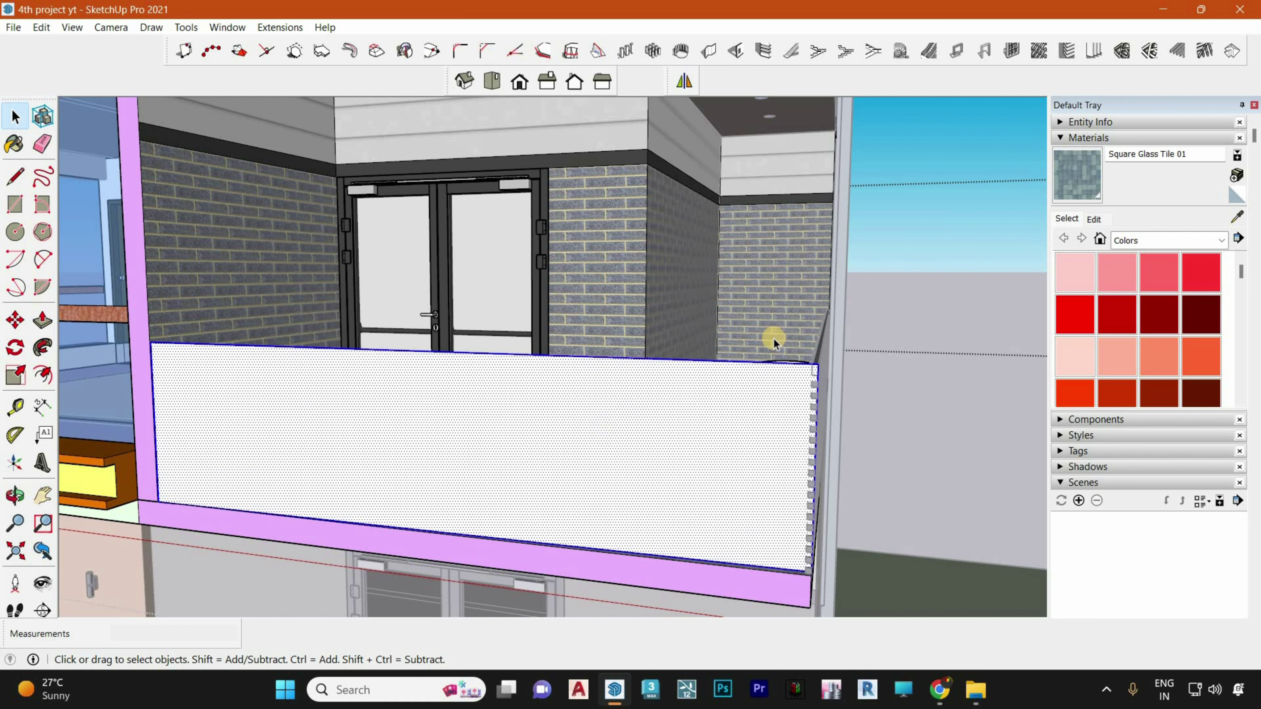
pyautogui.click(710, 414)
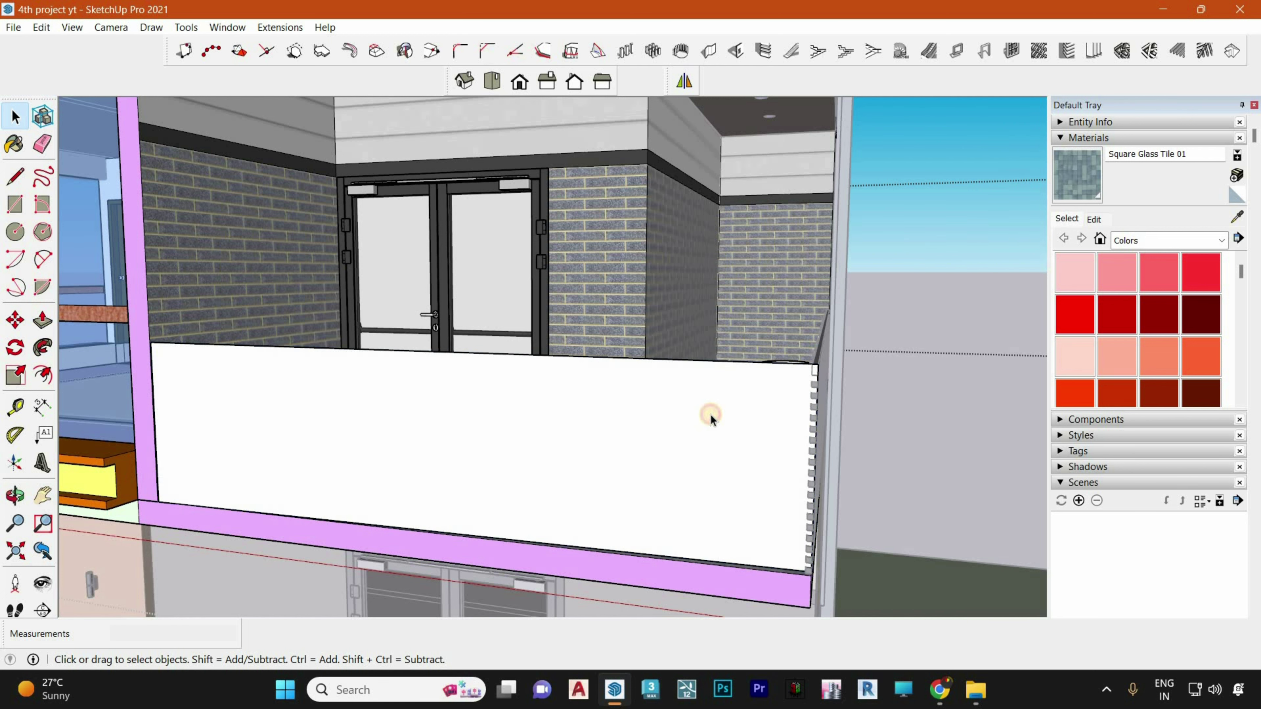
pyautogui.click(1066, 55)
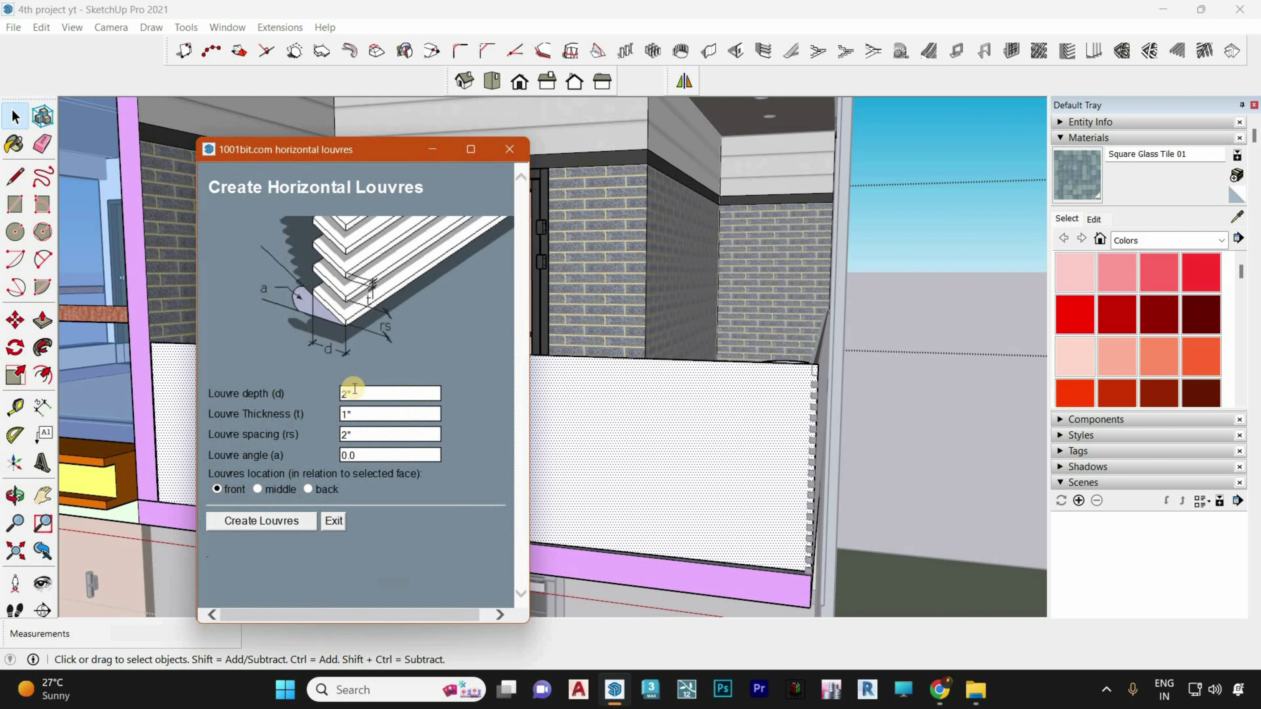
pyautogui.click(299, 518)
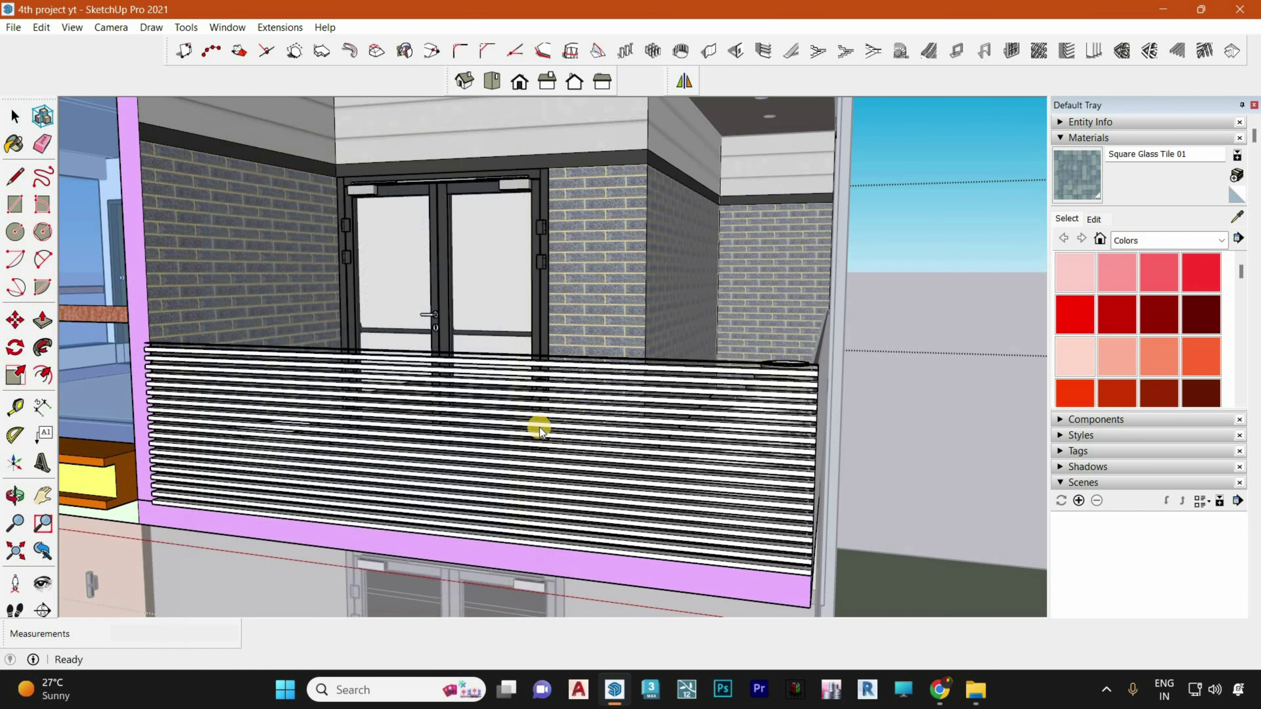
# Create widely spaced vertical louvres on the copied face beside the building to serve as railing posts
pyautogui.moveTo(549, 420); pyautogui.dragTo(349, 383, button='middle')
pyautogui.moveTo(796, 352); pyautogui.dragTo(808, 384, button='middle')
pyautogui.click(808, 384)
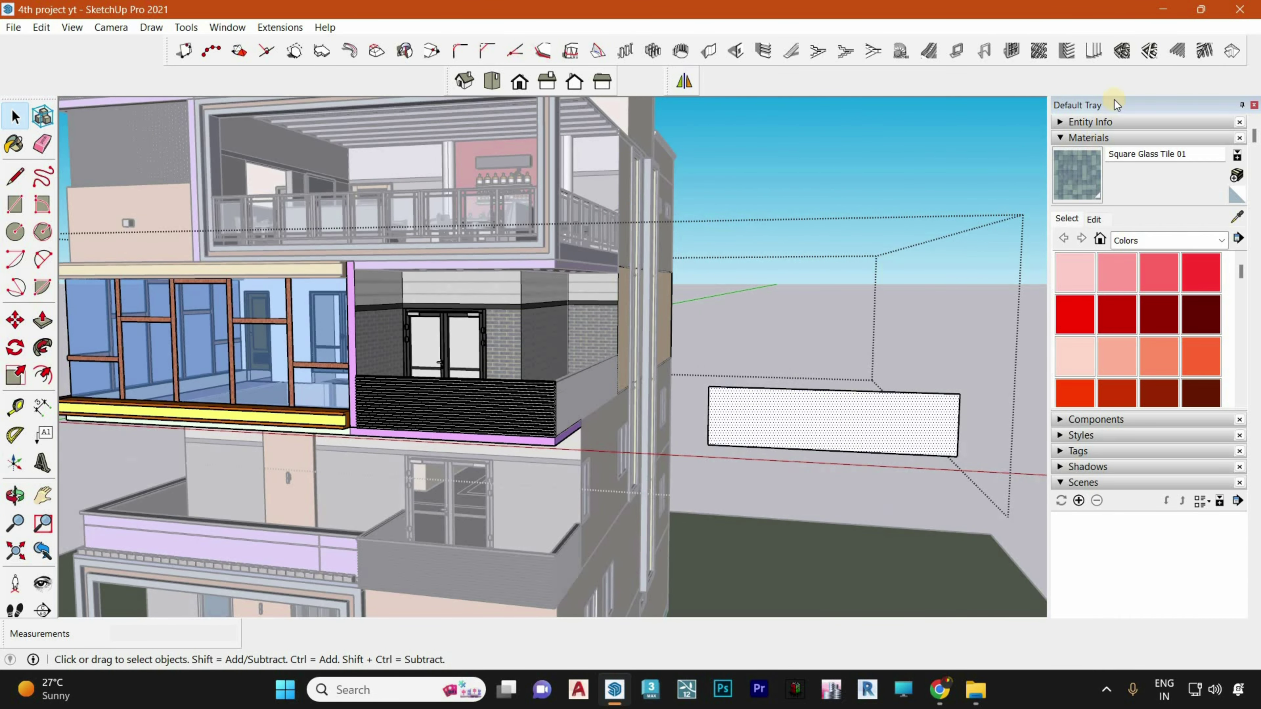
pyautogui.click(1098, 52)
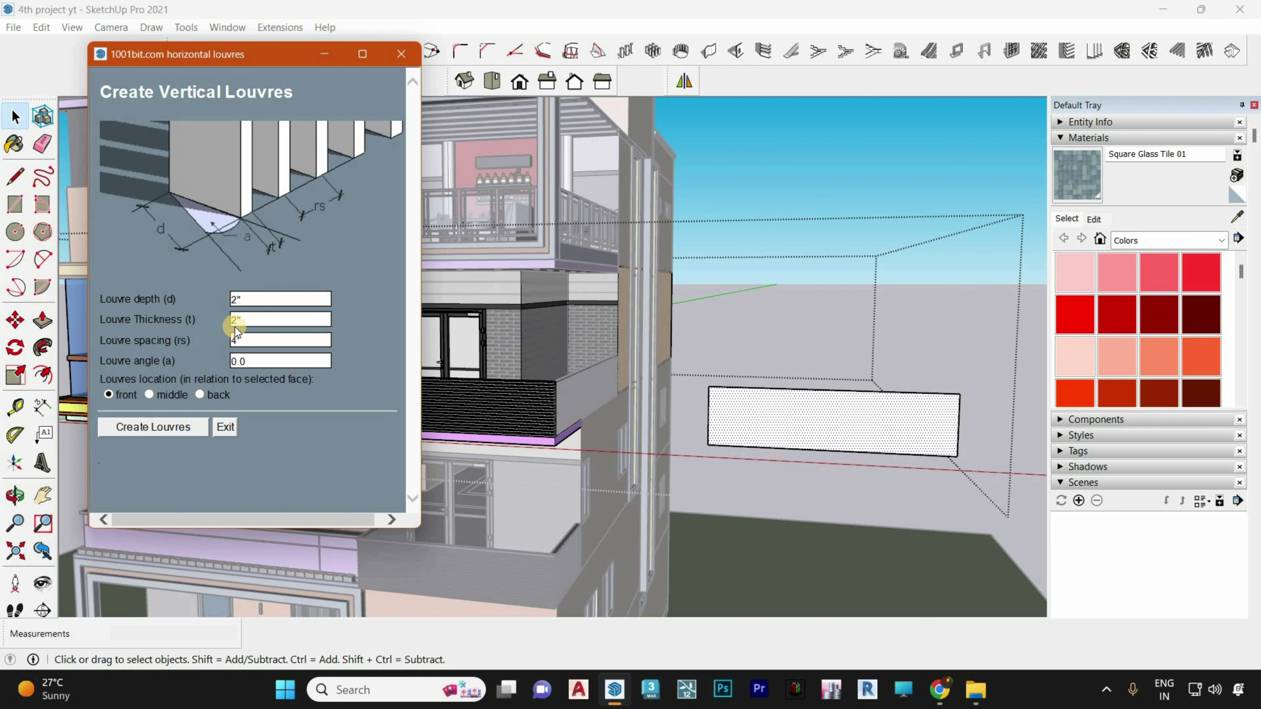
pyautogui.click(177, 232)
pyautogui.click(163, 427)
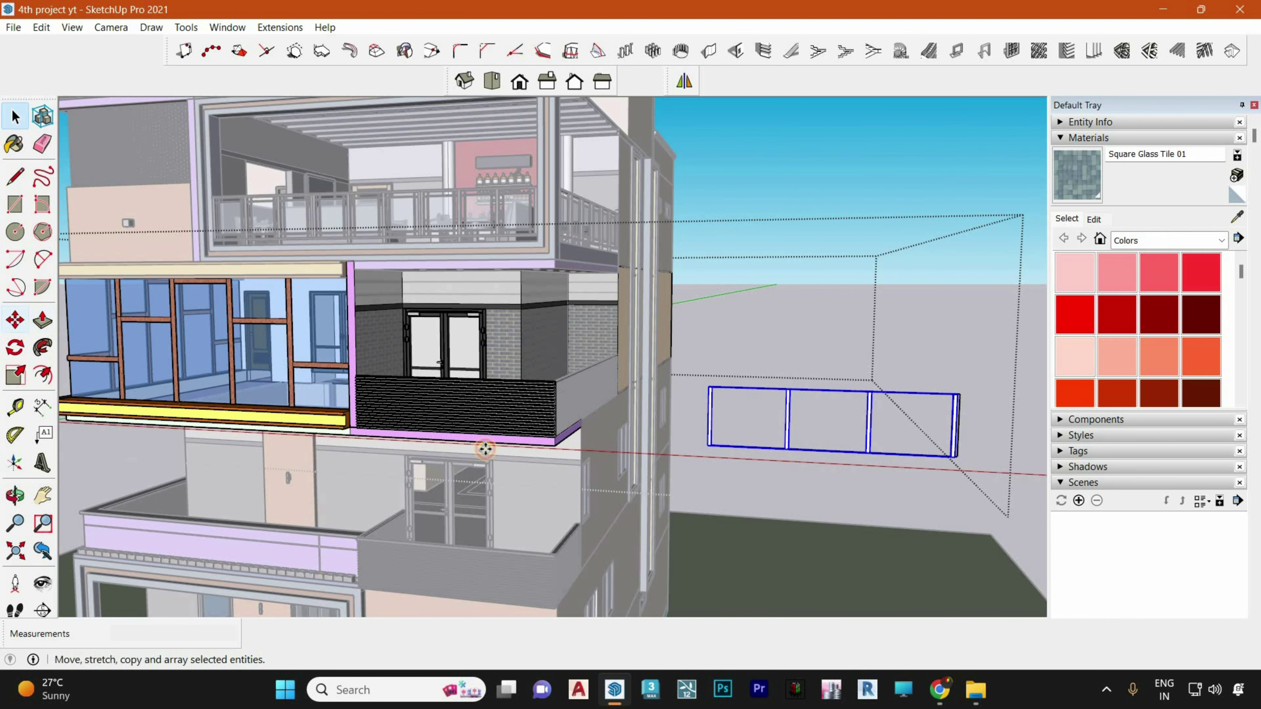
# Move the vertical louvre posts from beside the building to the balcony's front edge, behind the horizontal slats
pyautogui.click(15, 321)
pyautogui.scroll(5, 667, 456)
pyautogui.click(821, 428)
pyautogui.scroll(-5, 715, 355)
pyautogui.moveTo(367, 440); pyautogui.dragTo(189, 517, button='middle')
pyautogui.scroll(5, 511, 434)
pyautogui.moveTo(511, 434); pyautogui.dragTo(360, 369, button='middle')
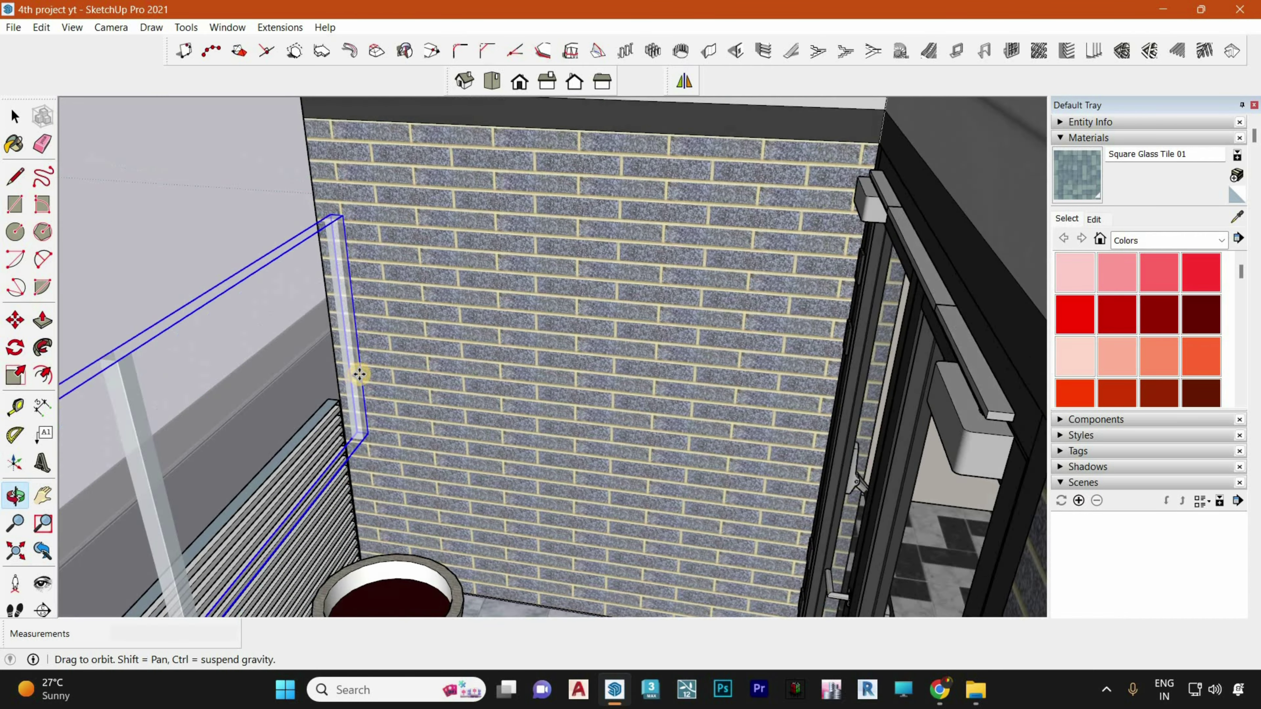
pyautogui.scroll(2, 361, 370)
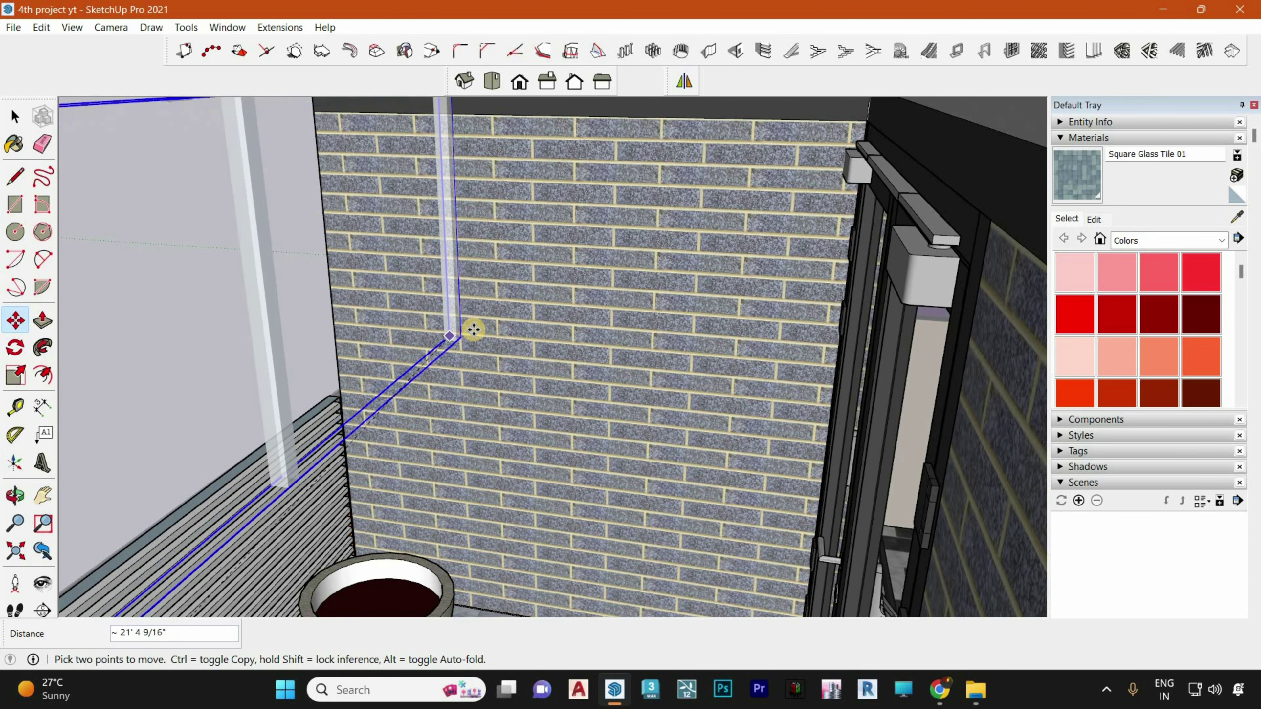
pyautogui.scroll(-3, 477, 288)
pyautogui.moveTo(577, 242); pyautogui.dragTo(442, 366, button='middle')
pyautogui.scroll(2, 391, 531)
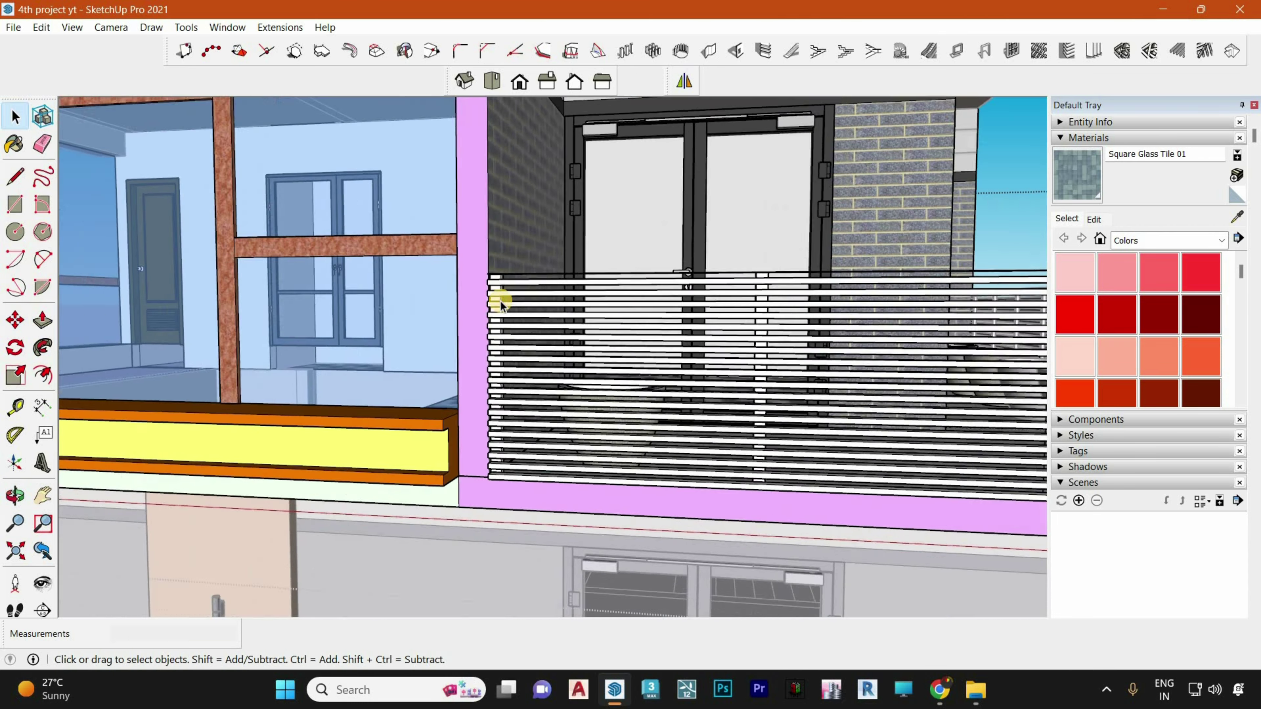
# Pull the top face of the front railing's uppermost slat up about 1" to form a thicker handrail
pyautogui.scroll(3, 498, 293)
pyautogui.scroll(3, 497, 298)
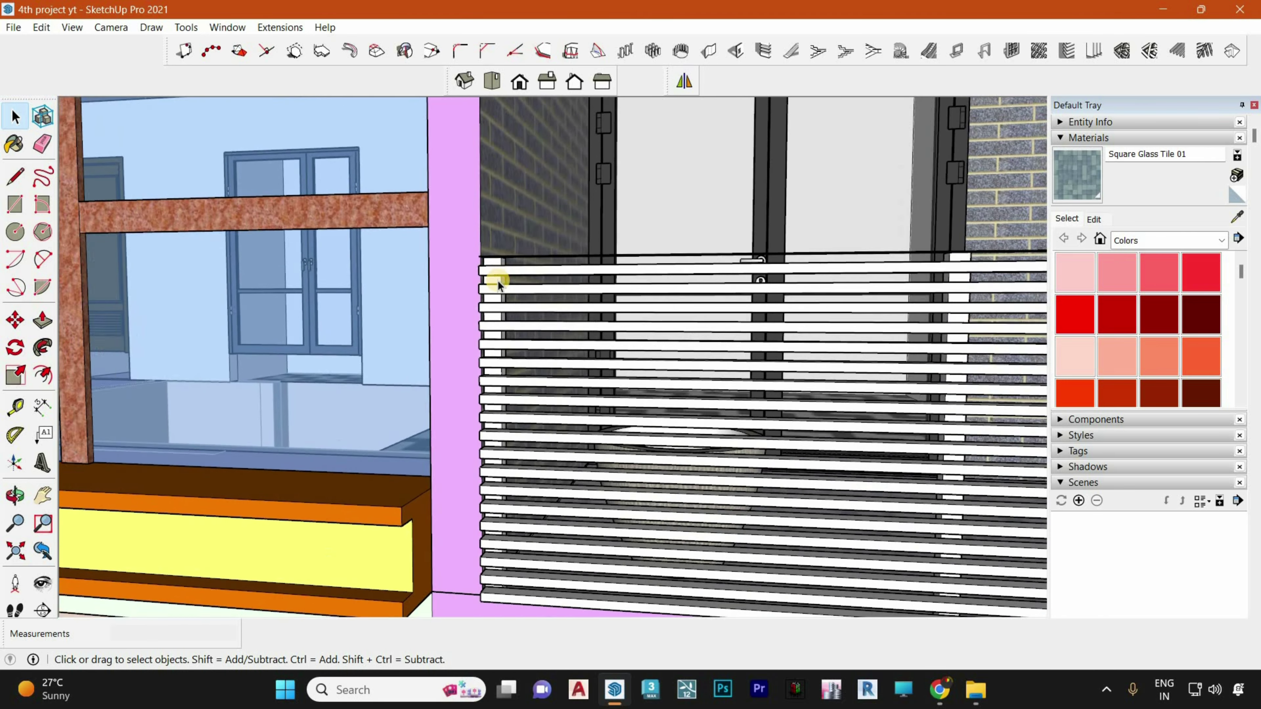
pyautogui.scroll(1, 447, 313)
pyautogui.moveTo(435, 321); pyautogui.dragTo(348, 286, button='middle')
pyautogui.scroll(-5, 546, 290)
pyautogui.moveTo(761, 293); pyautogui.dragTo(881, 344, button='middle')
pyautogui.scroll(10, 695, 367)
pyautogui.press('p')
pyautogui.scroll(-5, 625, 397)
pyautogui.moveTo(514, 385); pyautogui.dragTo(765, 437, button='middle')
pyautogui.scroll(2, 803, 442)
pyautogui.click(804, 442)
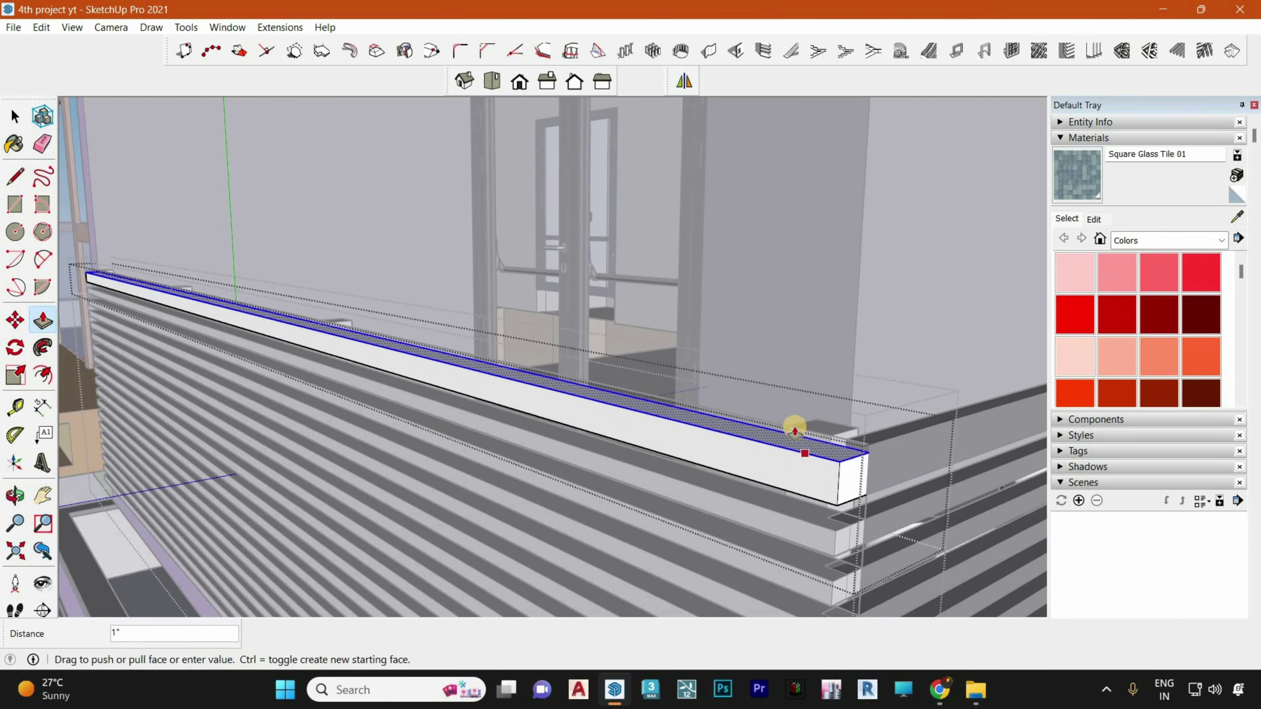
pyautogui.scroll(2, 843, 437)
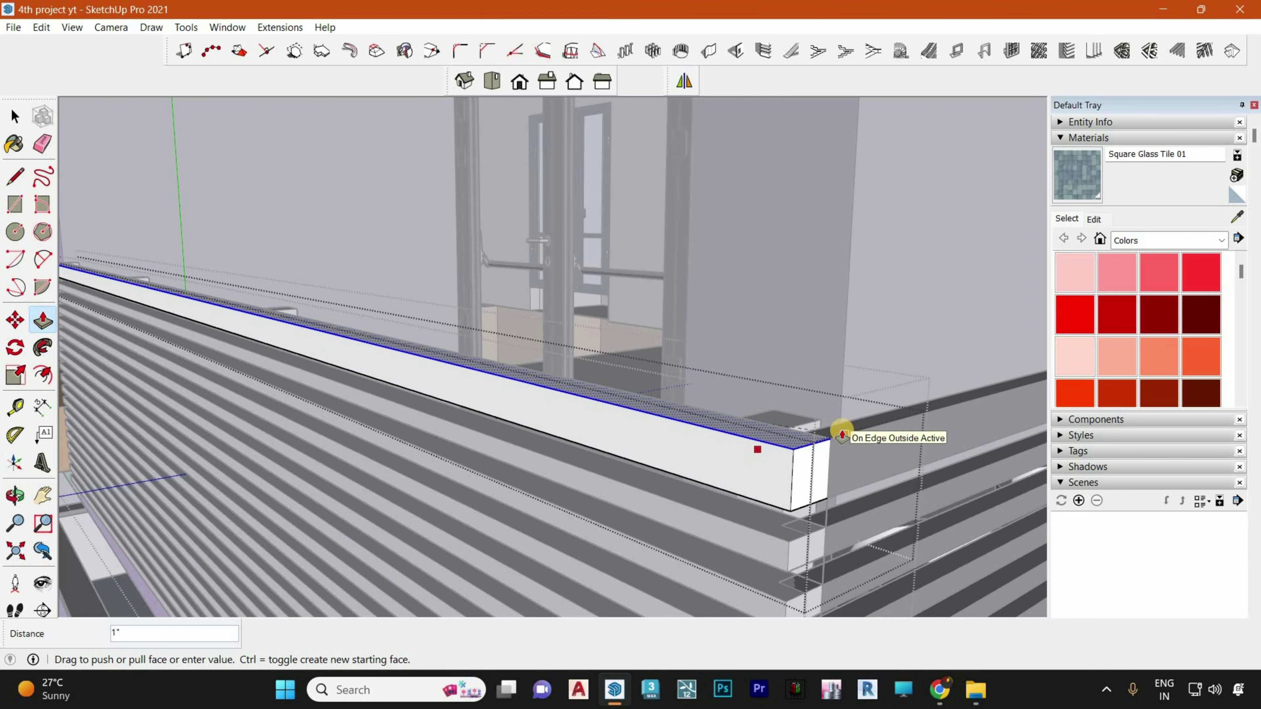
pyautogui.click(720, 301)
# Examine the slatted front railing with its posts and handrail from several angles
pyautogui.scroll(-5, 740, 301)
pyautogui.moveTo(740, 301); pyautogui.dragTo(618, 300, button='middle')
pyautogui.scroll(5, 618, 301)
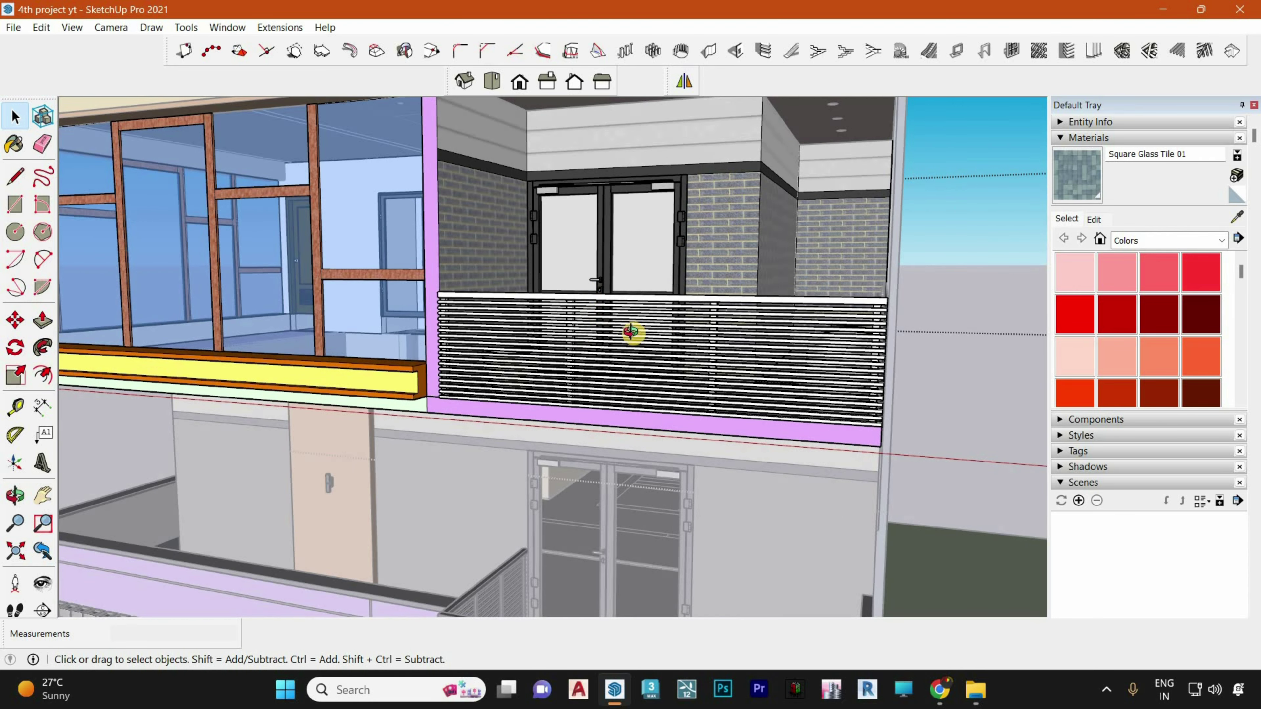
pyautogui.scroll(-5, 608, 358)
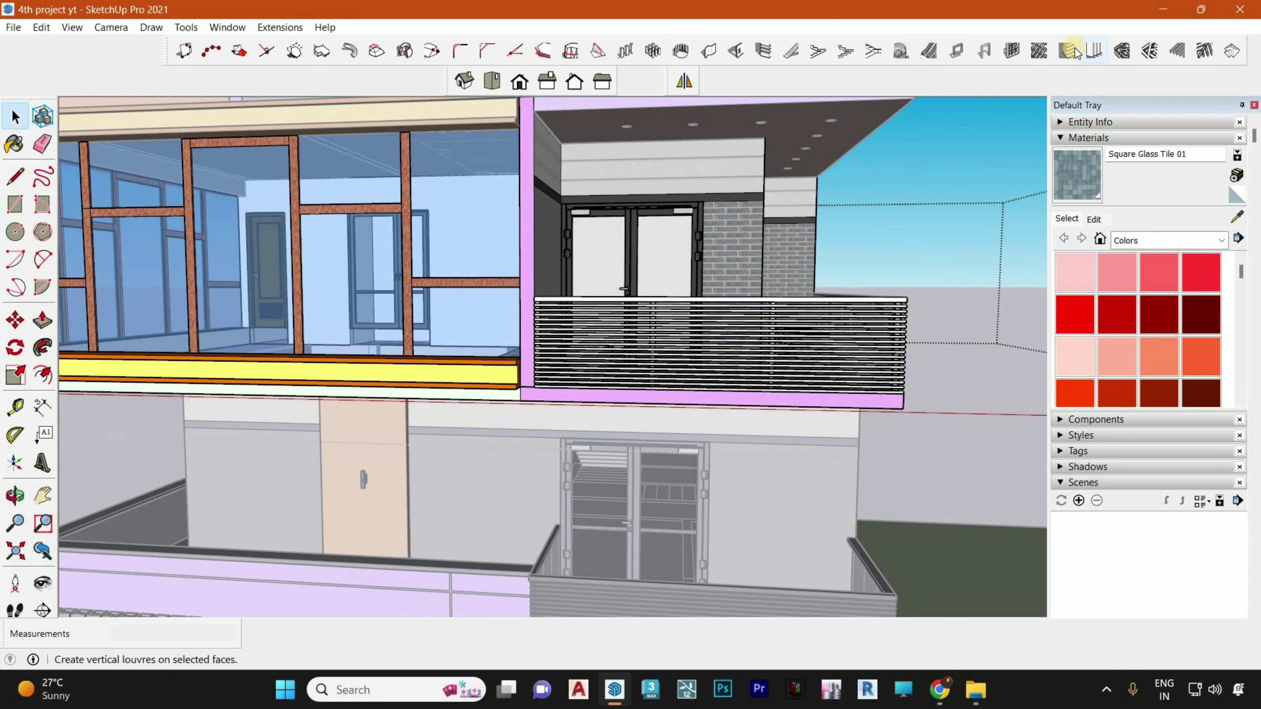
pyautogui.scroll(-3, 725, 296)
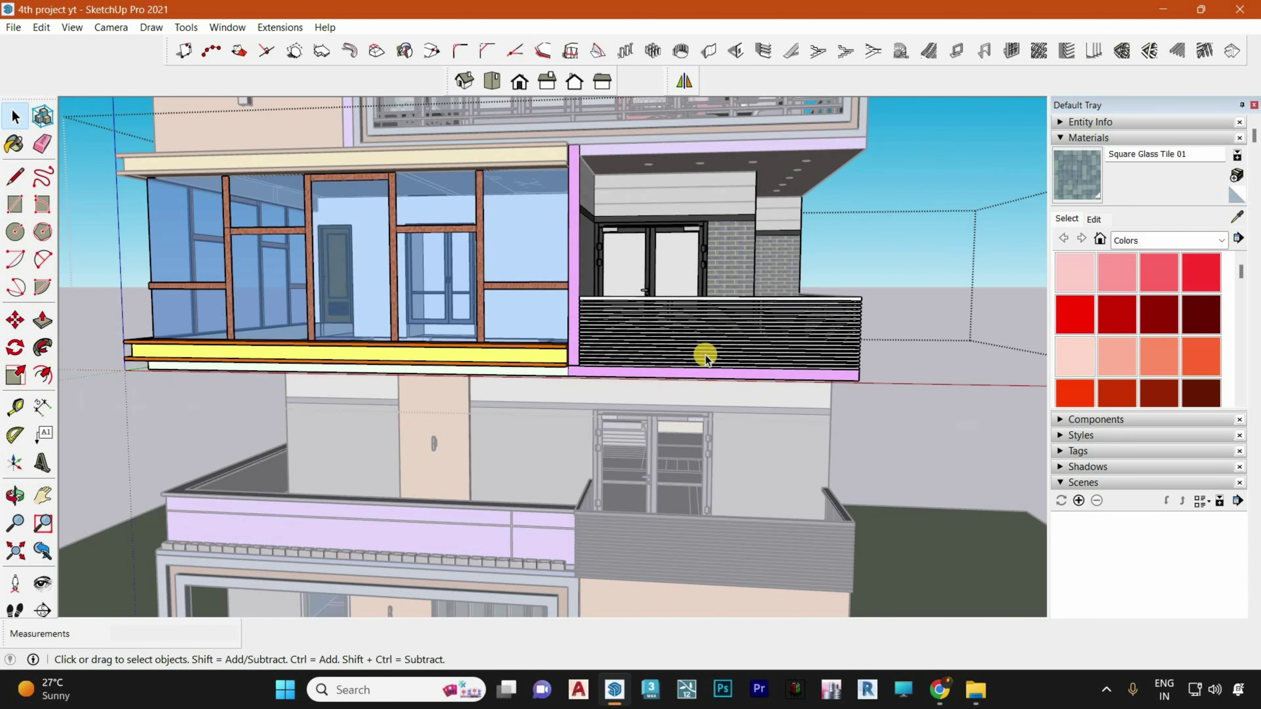
pyautogui.scroll(3, 704, 352)
pyautogui.moveTo(653, 354); pyautogui.dragTo(615, 362, button='middle')
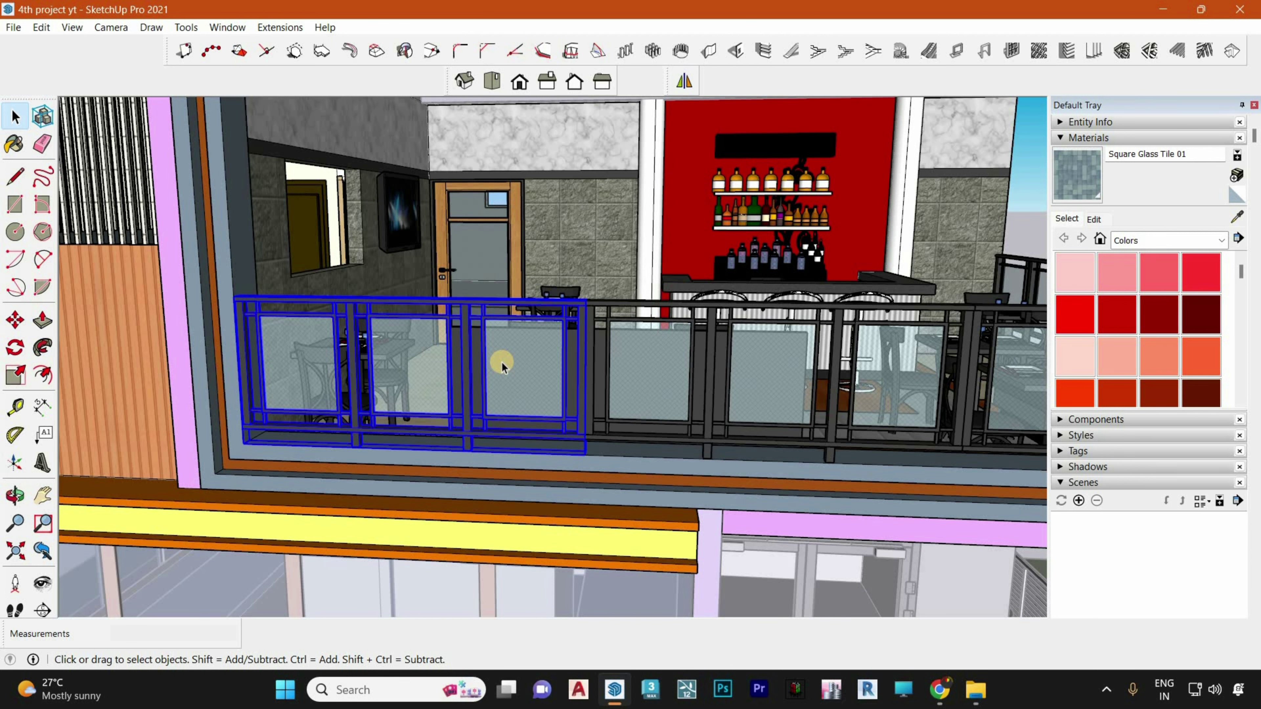
# Examine the upper floor's glass-panel railing and the whole facade from the entrance gate to the roof
pyautogui.scroll(-5, 501, 361)
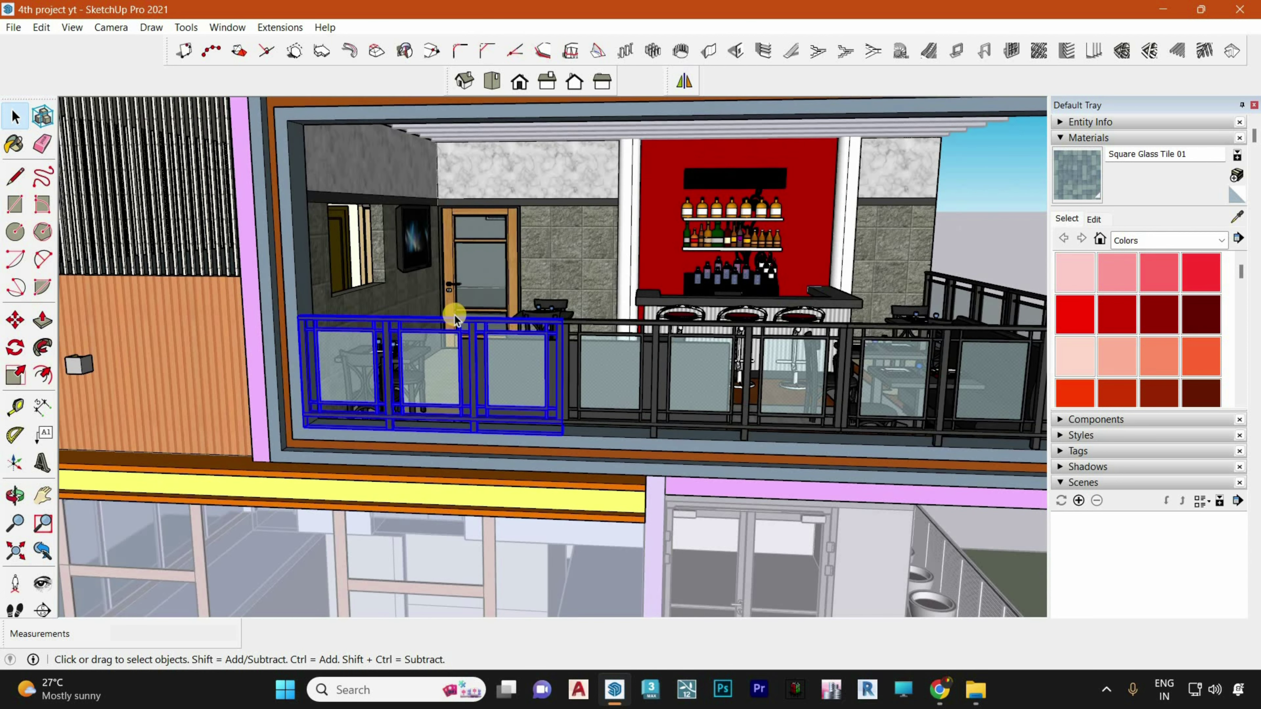
pyautogui.scroll(-1, 630, 342)
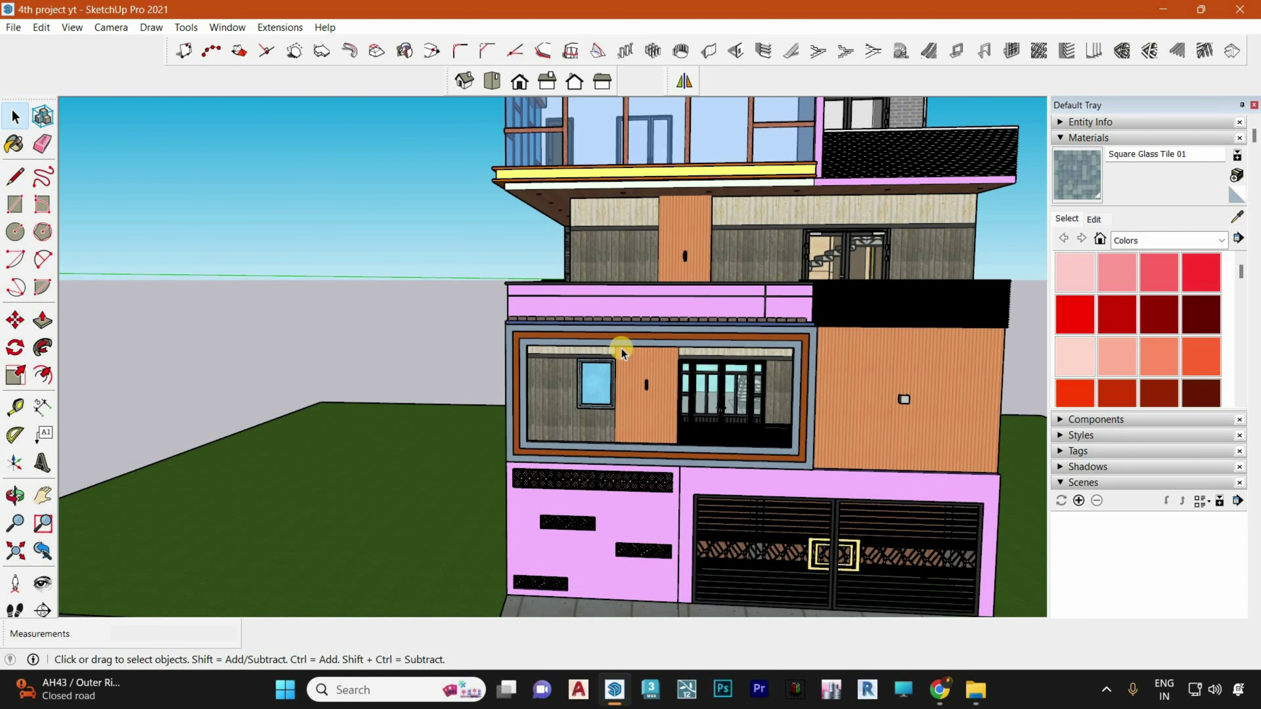
pyautogui.scroll(2, 487, 431)
pyautogui.scroll(-2, 494, 440)
pyautogui.scroll(-3, 496, 438)
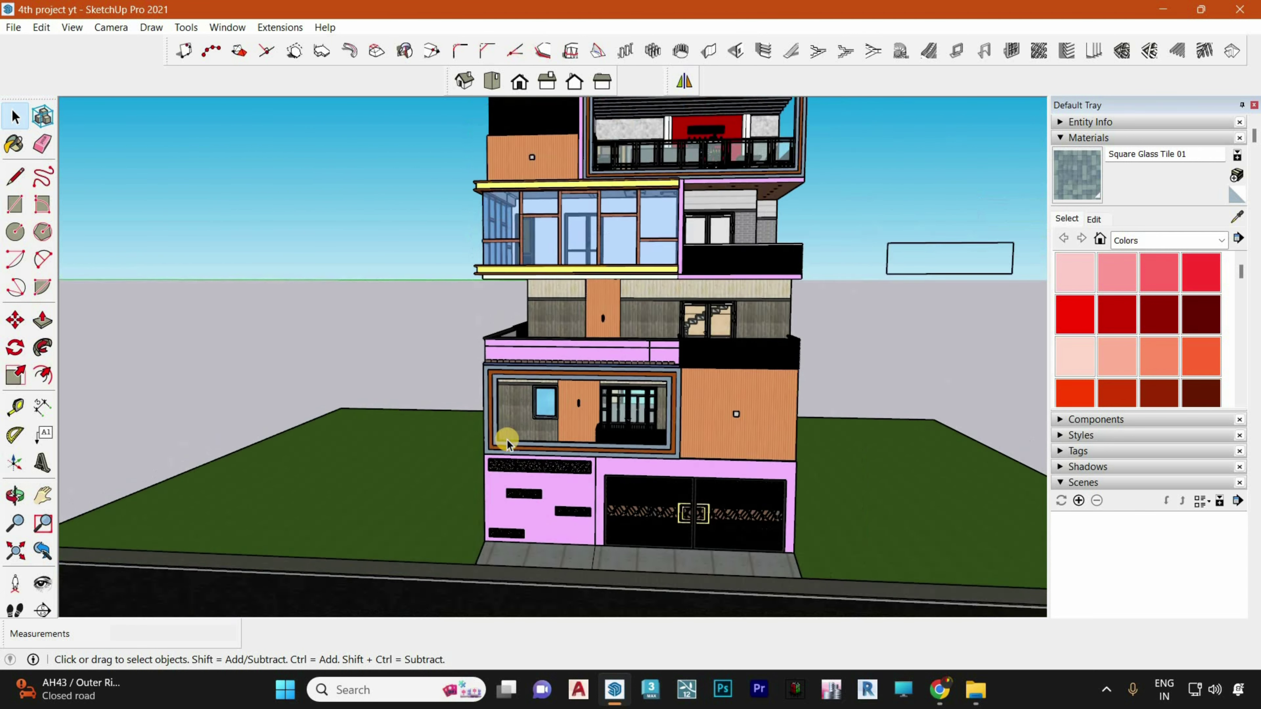
pyautogui.moveTo(530, 282); pyautogui.dragTo(561, 172, button='middle')
pyautogui.scroll(5, 561, 173)
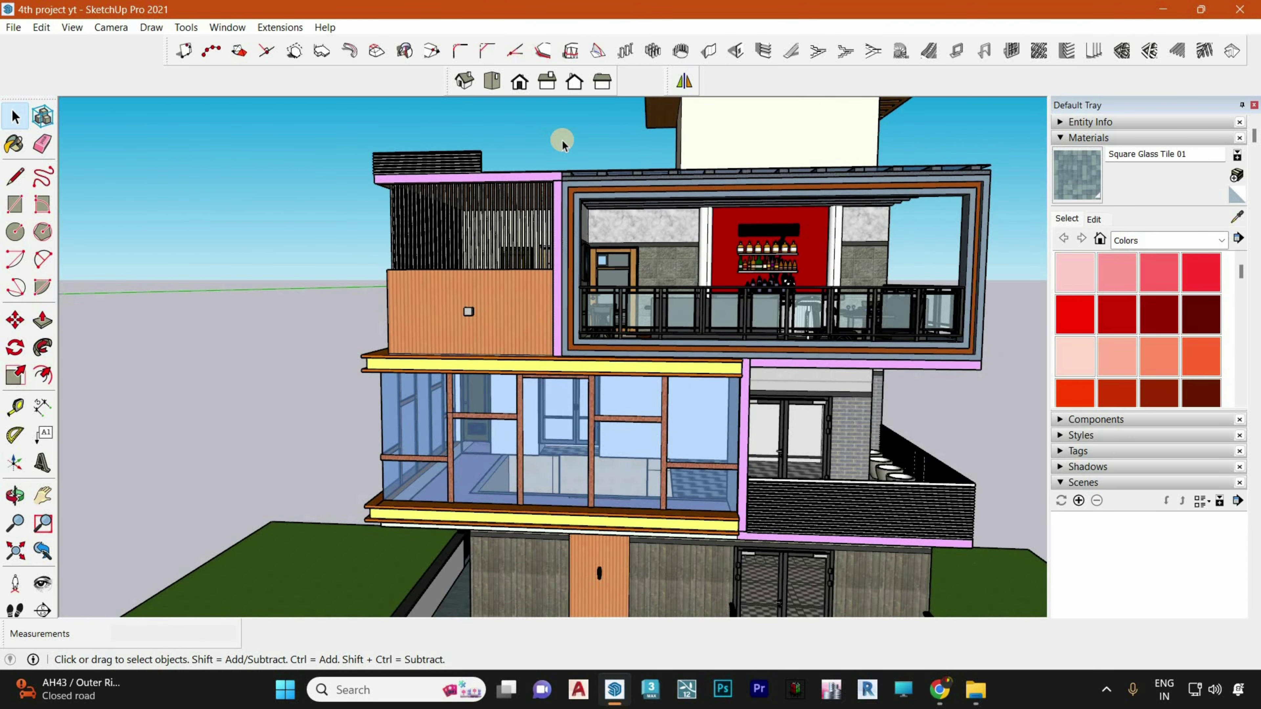
pyautogui.scroll(-5, 570, 393)
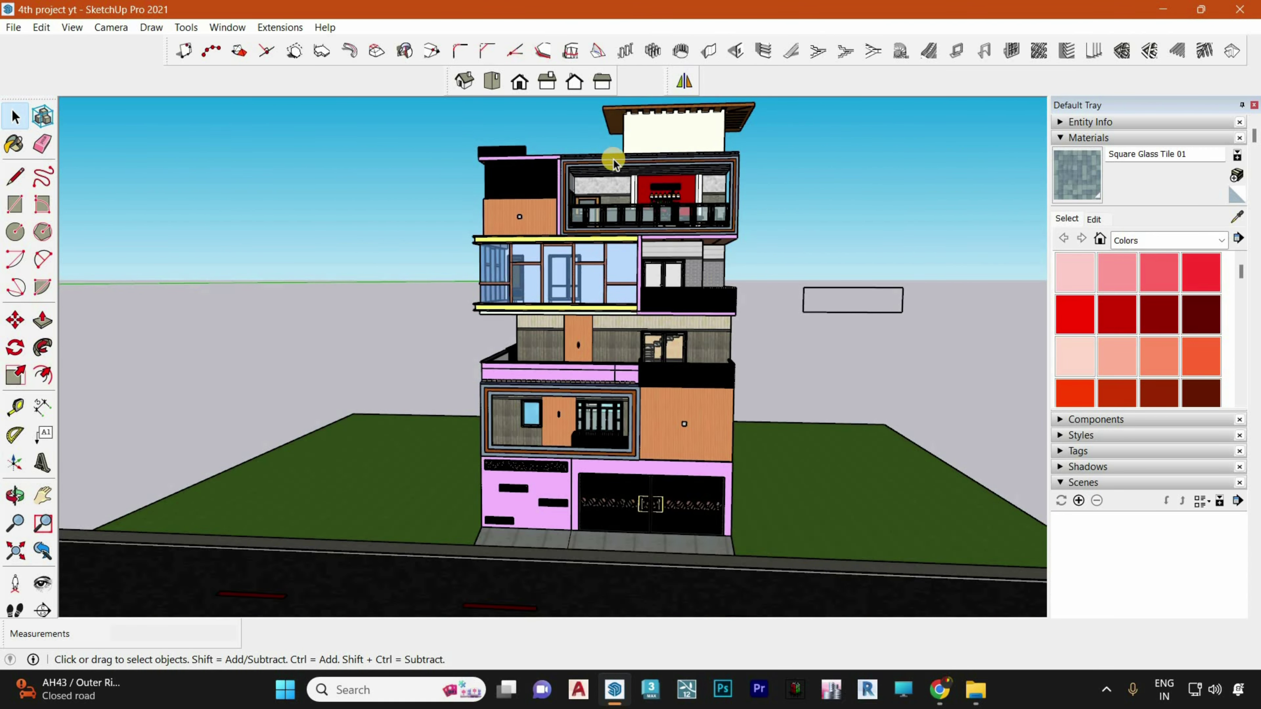
pyautogui.scroll(4, 614, 158)
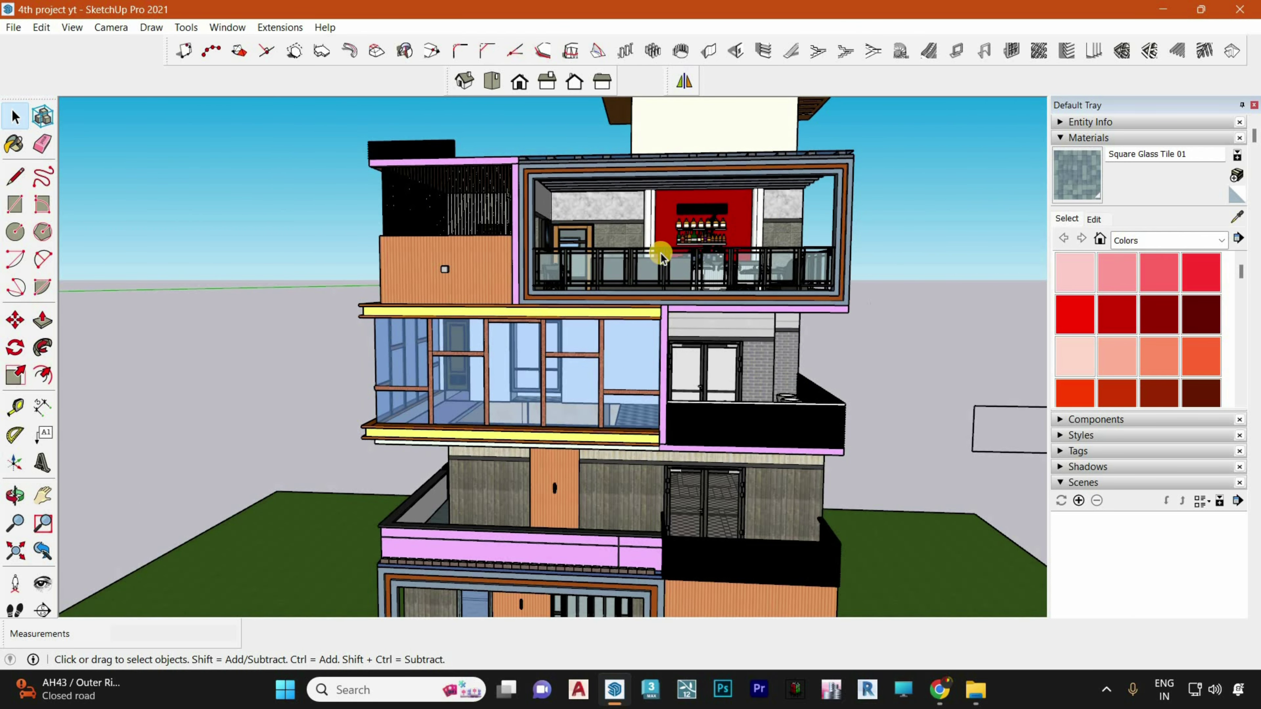
# Examine the top floor's bar and dining area behind the glass railing, plus the building's whole front elevation
pyautogui.scroll(-3, 661, 253)
pyautogui.scroll(-2, 661, 278)
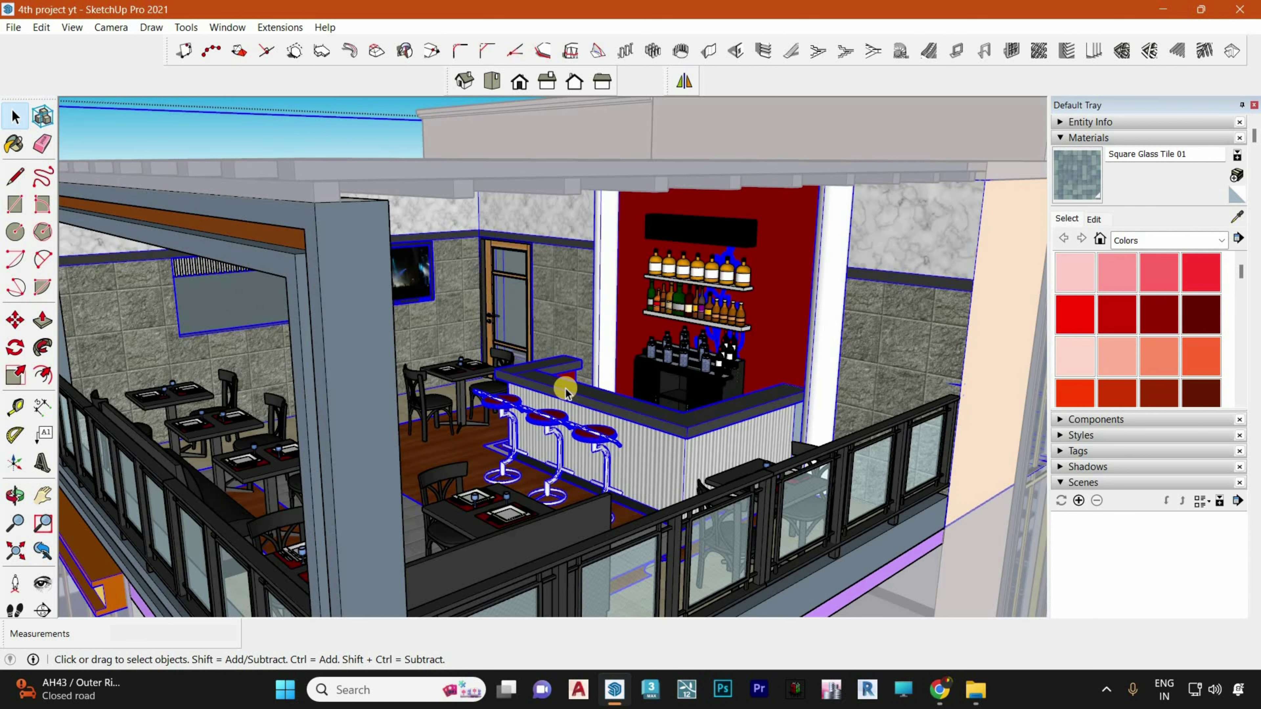
pyautogui.moveTo(566, 393); pyautogui.dragTo(530, 413, button='middle')
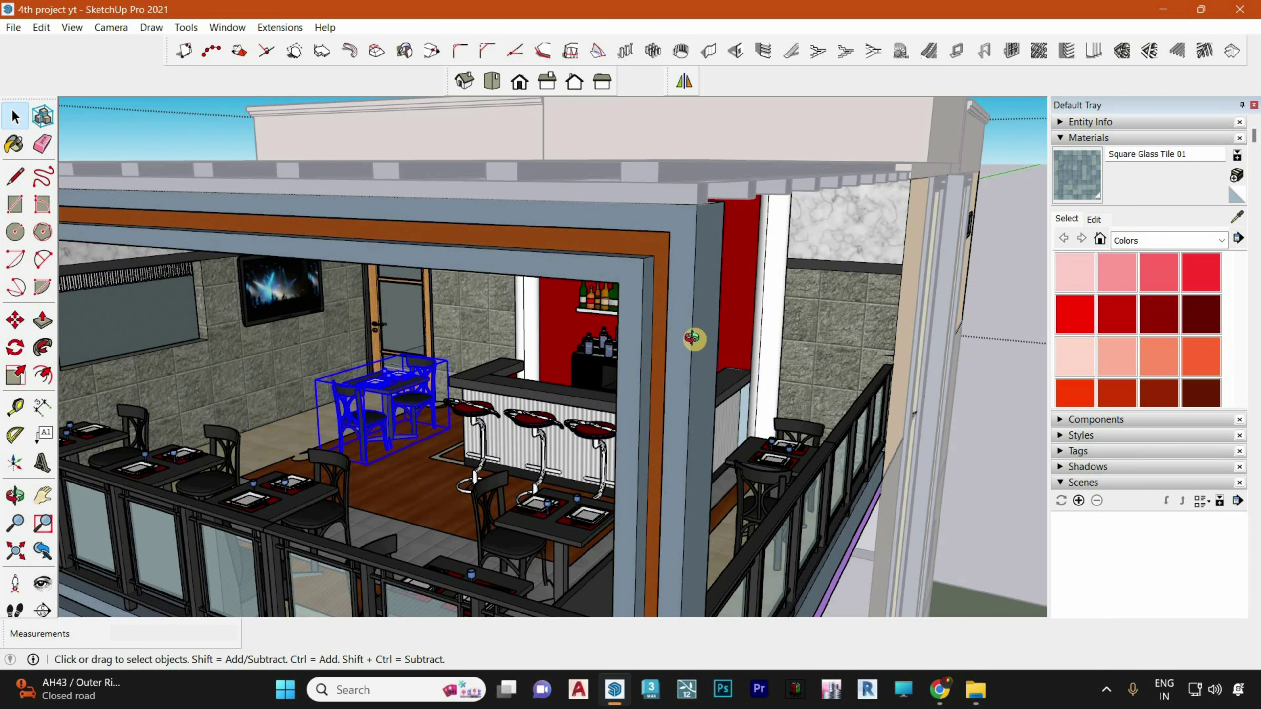
pyautogui.moveTo(690, 338); pyautogui.dragTo(380, 363, button='middle')
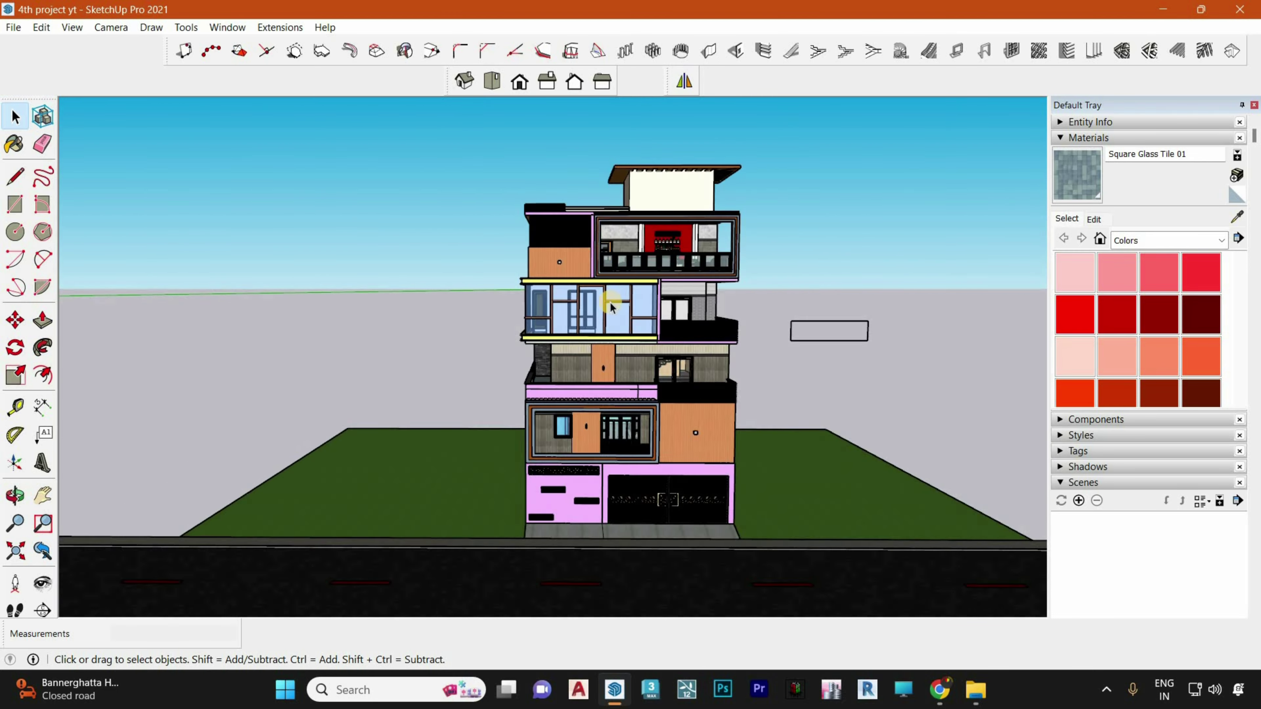
pyautogui.moveTo(614, 316); pyautogui.dragTo(617, 321, button='middle')
pyautogui.scroll(1, 590, 199)
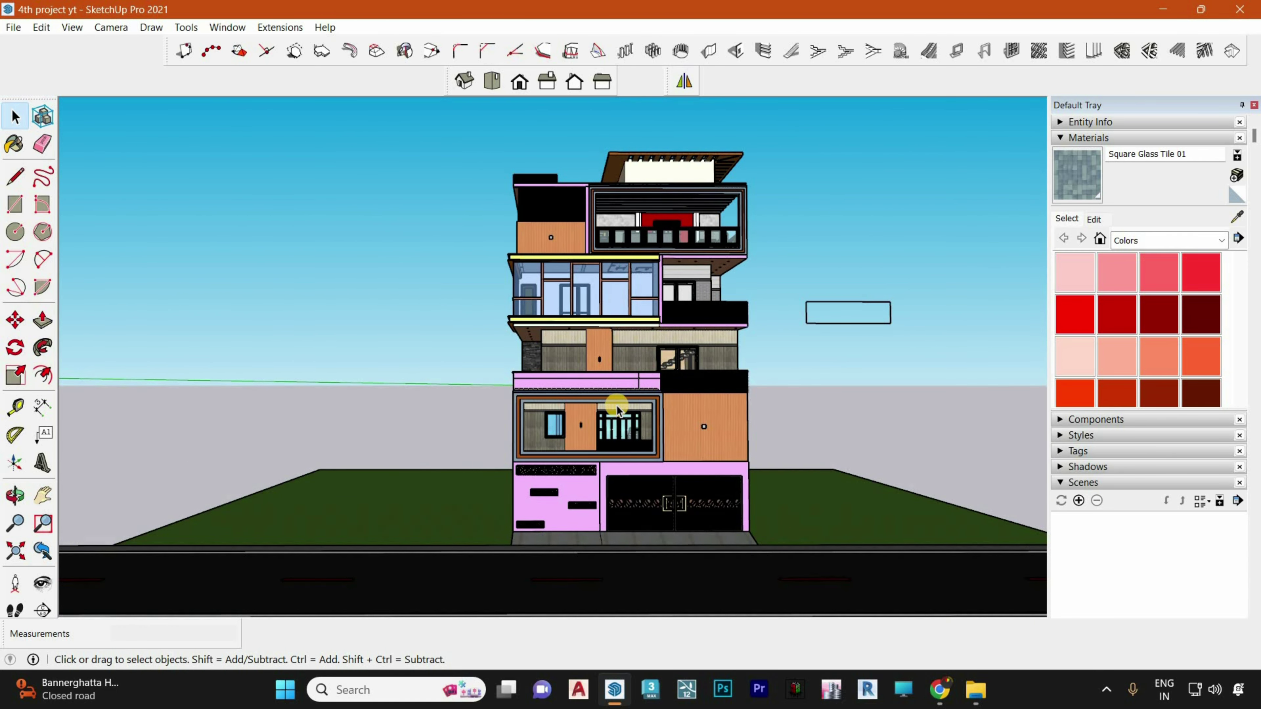
# Examine the grooved balcony parapet above the framed opening and the slatted railing beside it from several angles
pyautogui.scroll(6, 617, 408)
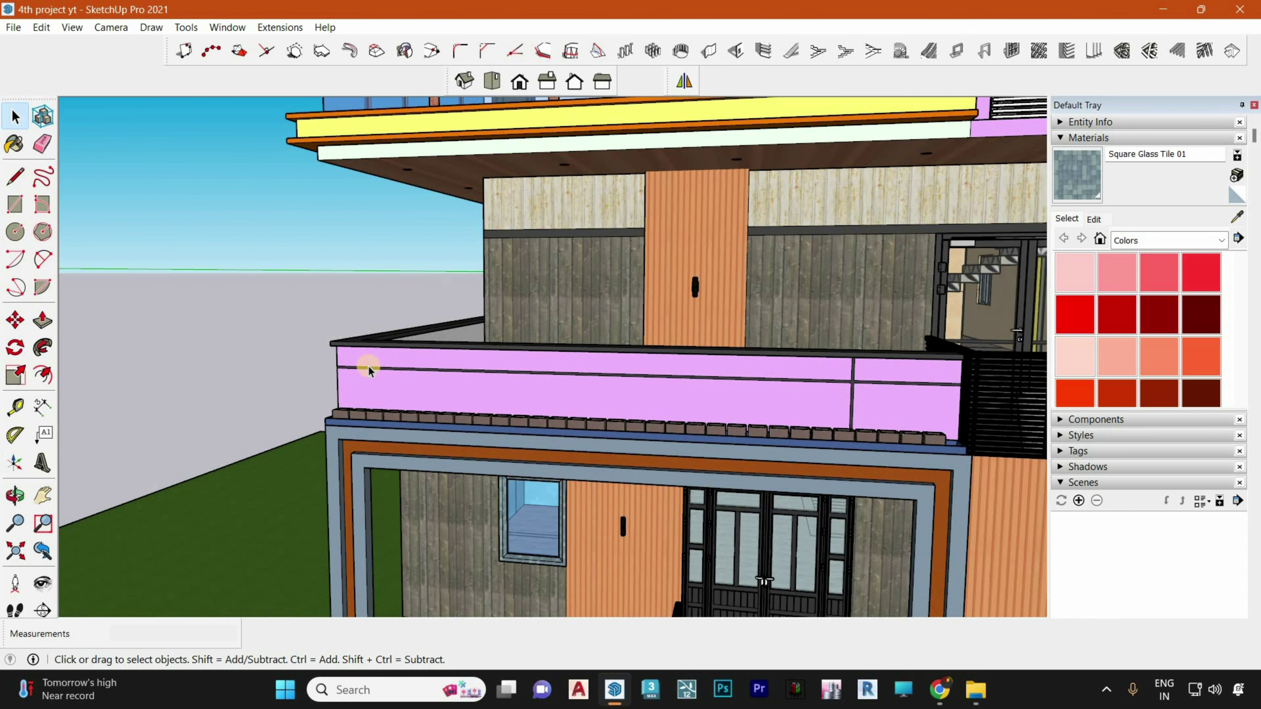
pyautogui.moveTo(555, 400); pyautogui.dragTo(515, 397, button='middle')
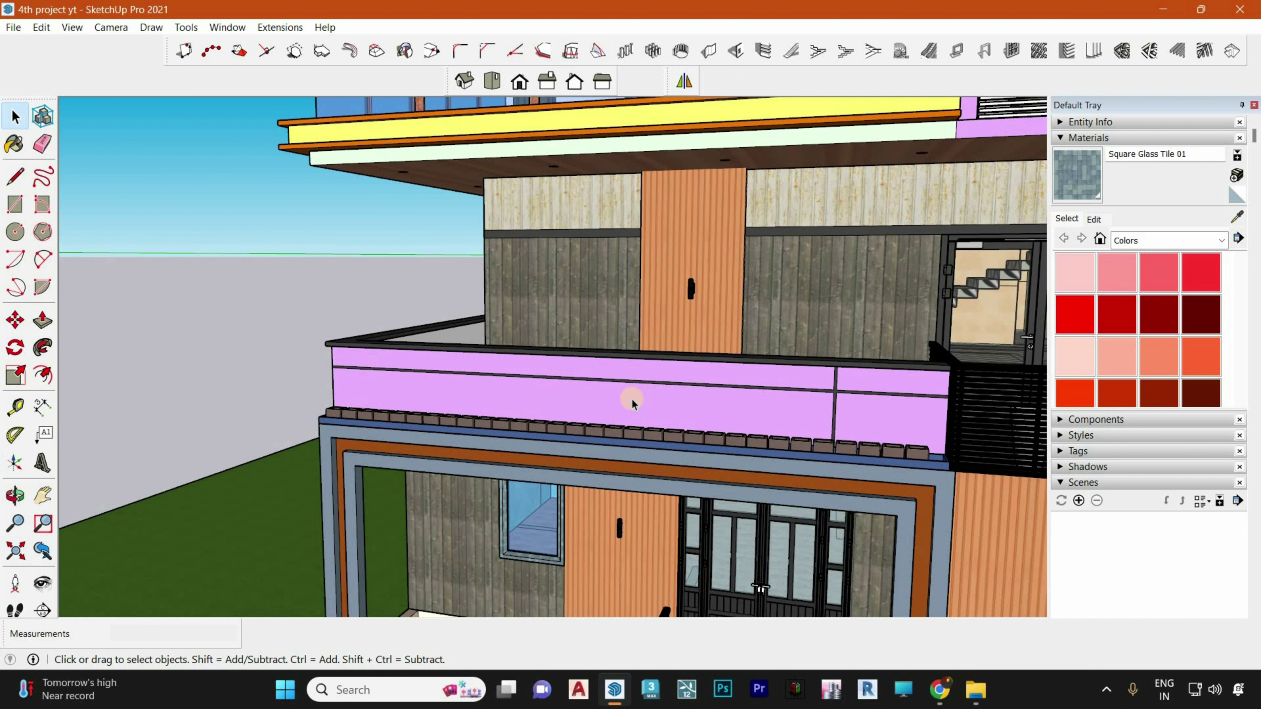
pyautogui.moveTo(684, 397); pyautogui.dragTo(608, 344, button='middle')
pyautogui.moveTo(678, 380); pyautogui.dragTo(442, 344, button='middle')
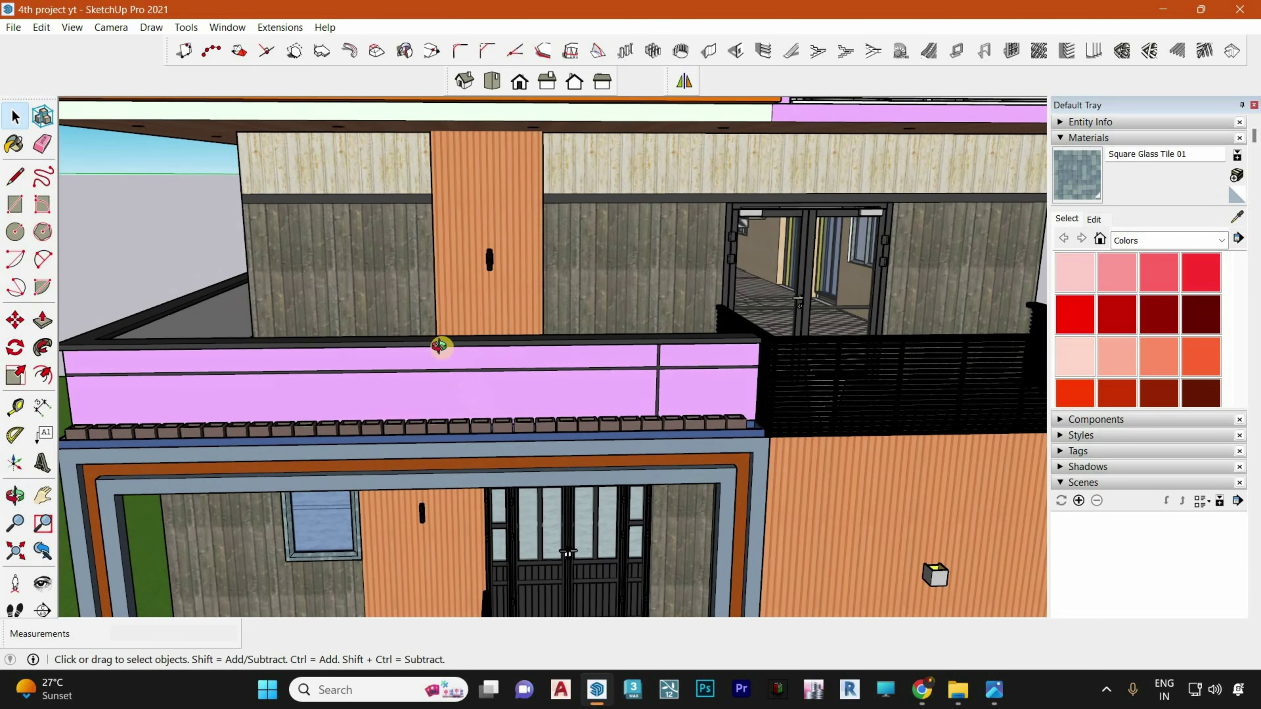
pyautogui.scroll(-3, 474, 274)
# Switch to the rendered image 3.jpg in Photos and inspect its balcony parapet and slatted railing up close
pyautogui.click(994, 689)
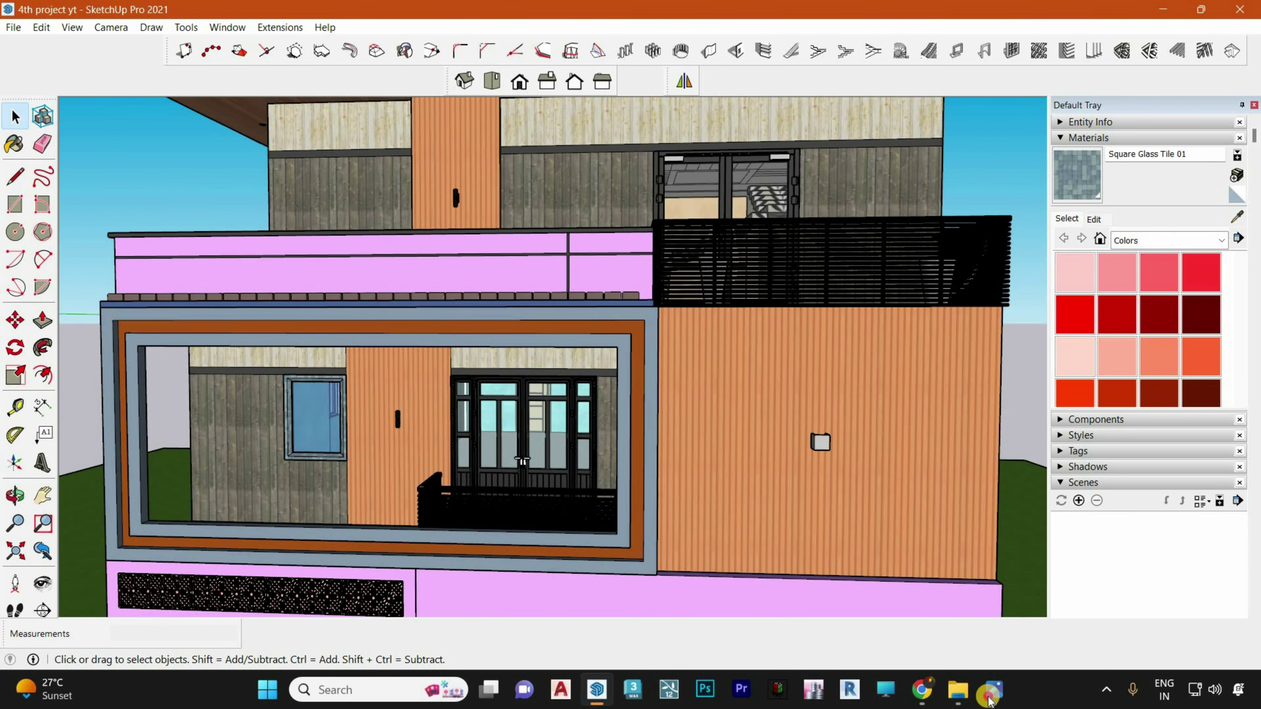
pyautogui.scroll(2, 635, 413)
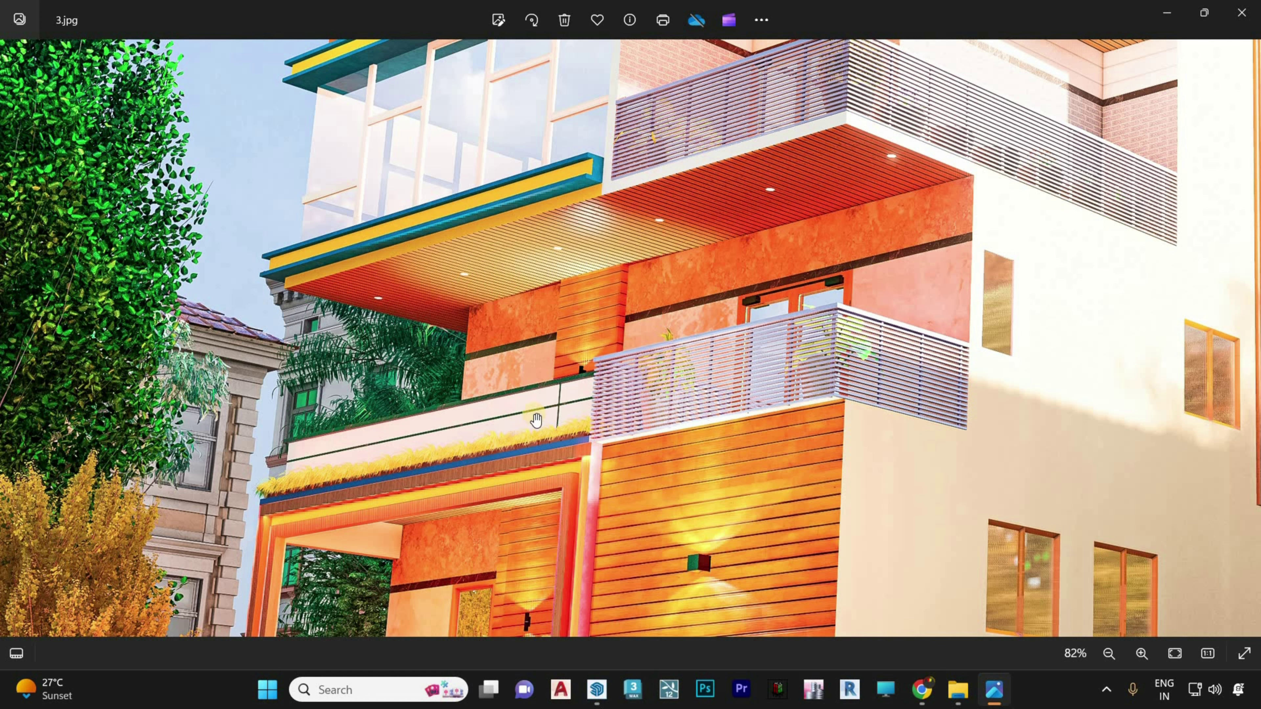
pyautogui.scroll(3, 406, 425)
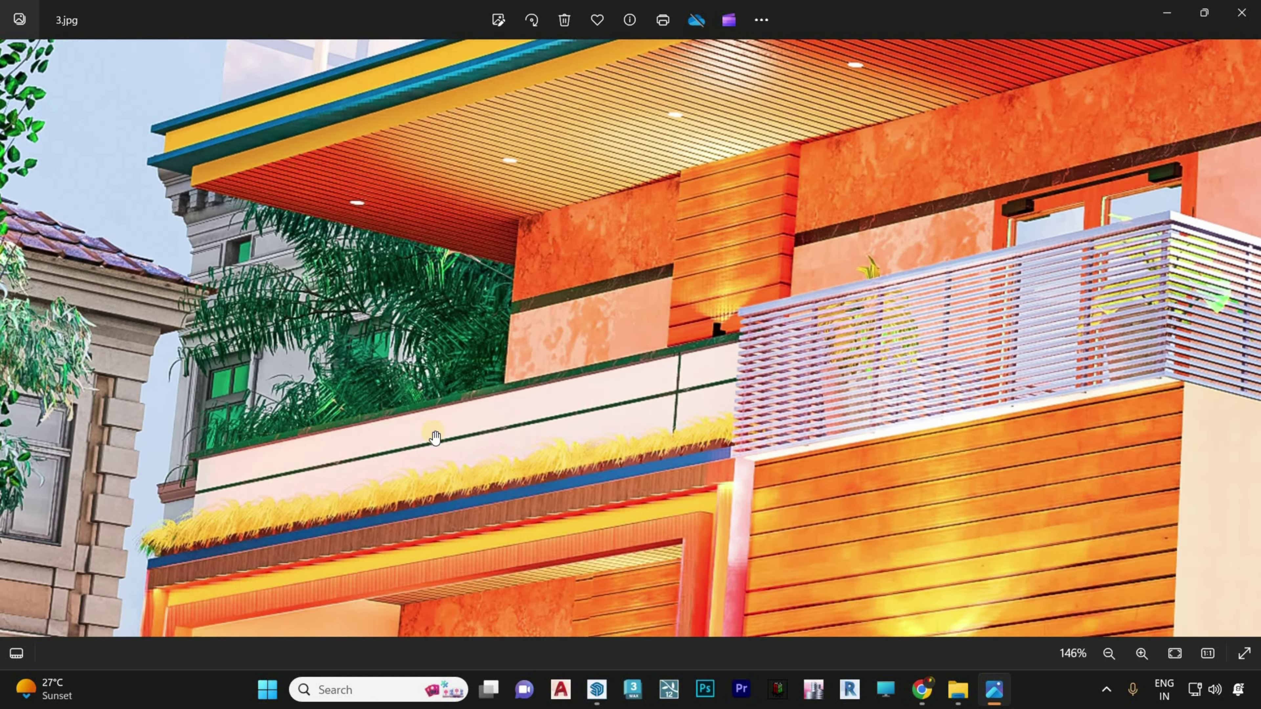
# Switch to Chrome and browse the "ss railing balcony" image results, previewing the IndiaMART stainless steel railing for design reference
pyautogui.hotkey('alt', 'Tab')
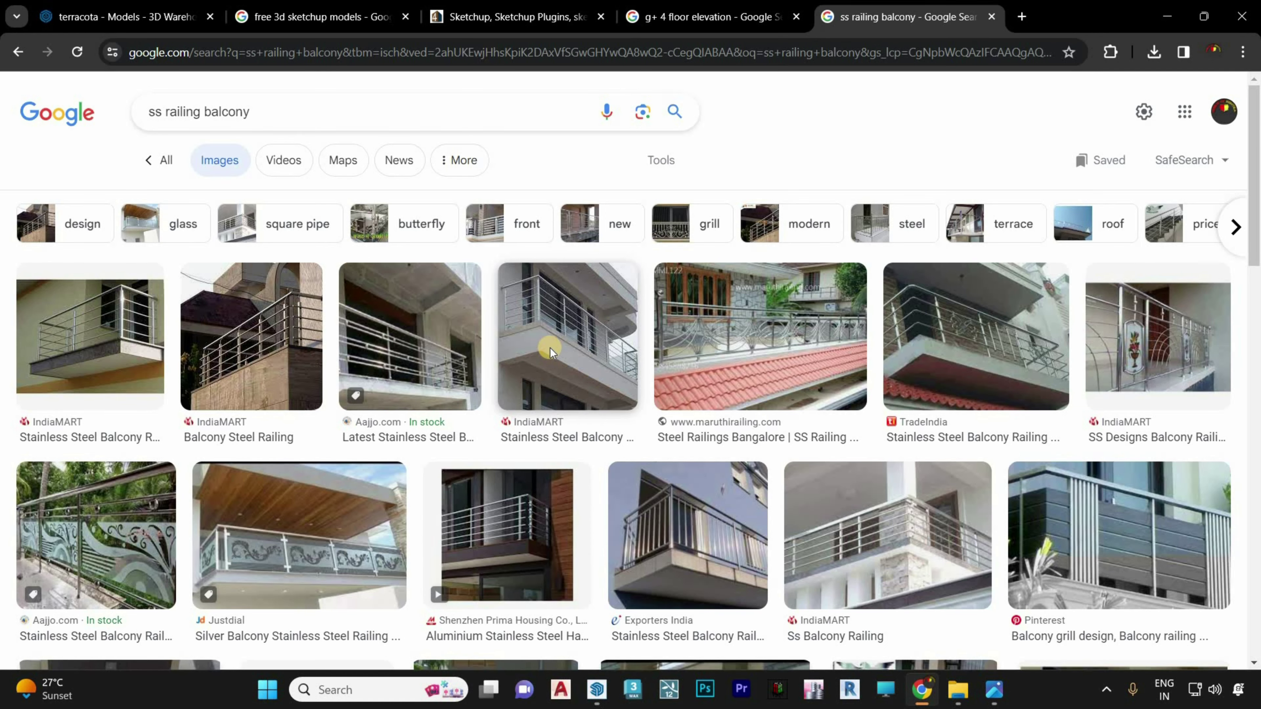
pyautogui.scroll(-3, 811, 409)
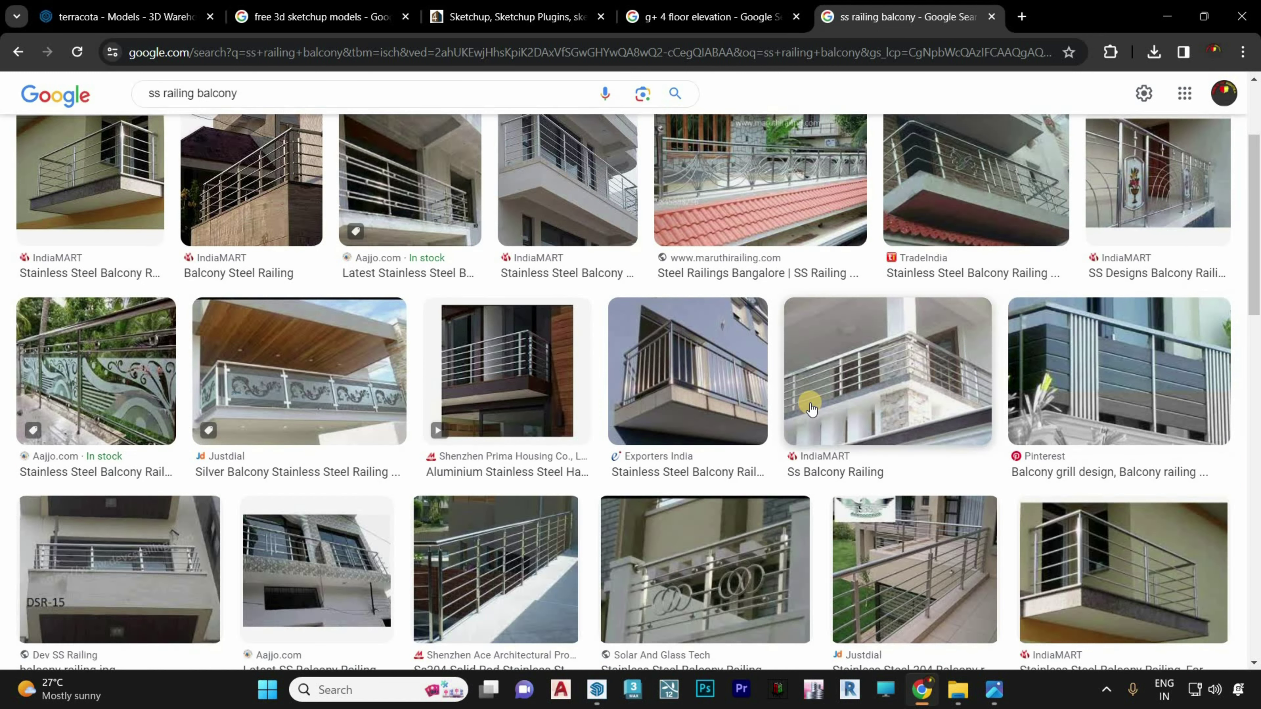
pyautogui.scroll(-2, 805, 412)
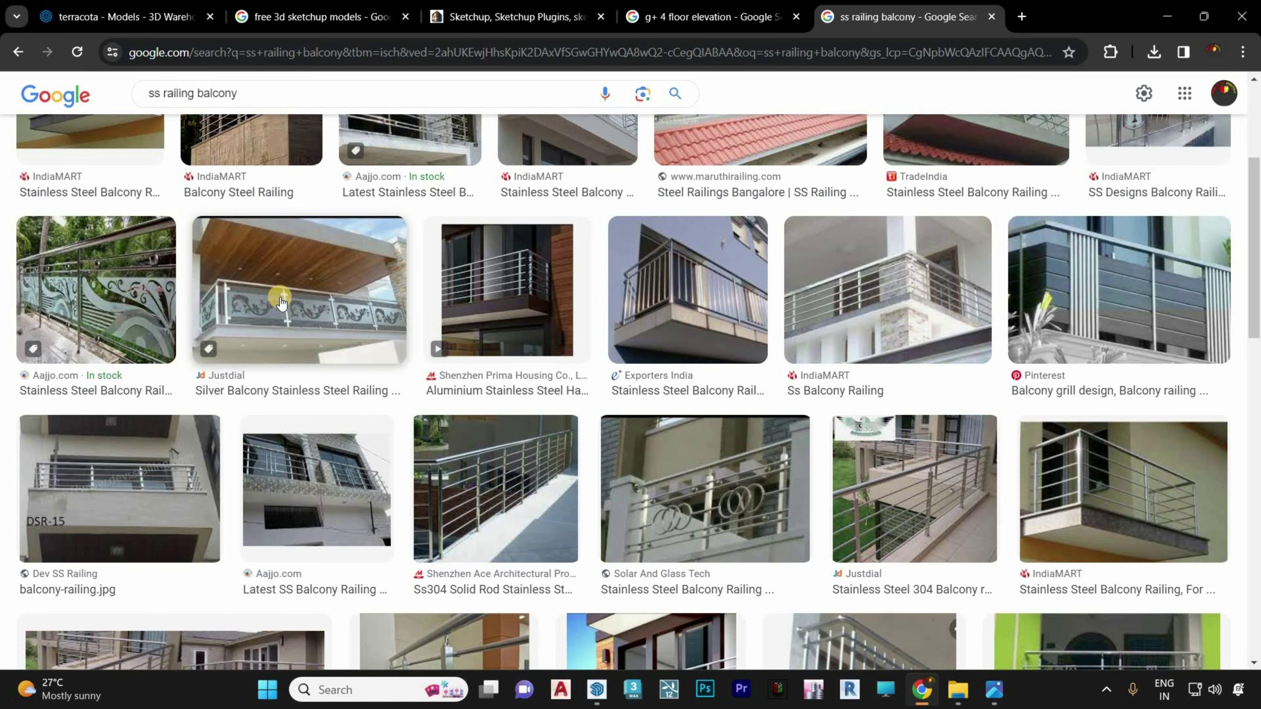
pyautogui.click(567, 141)
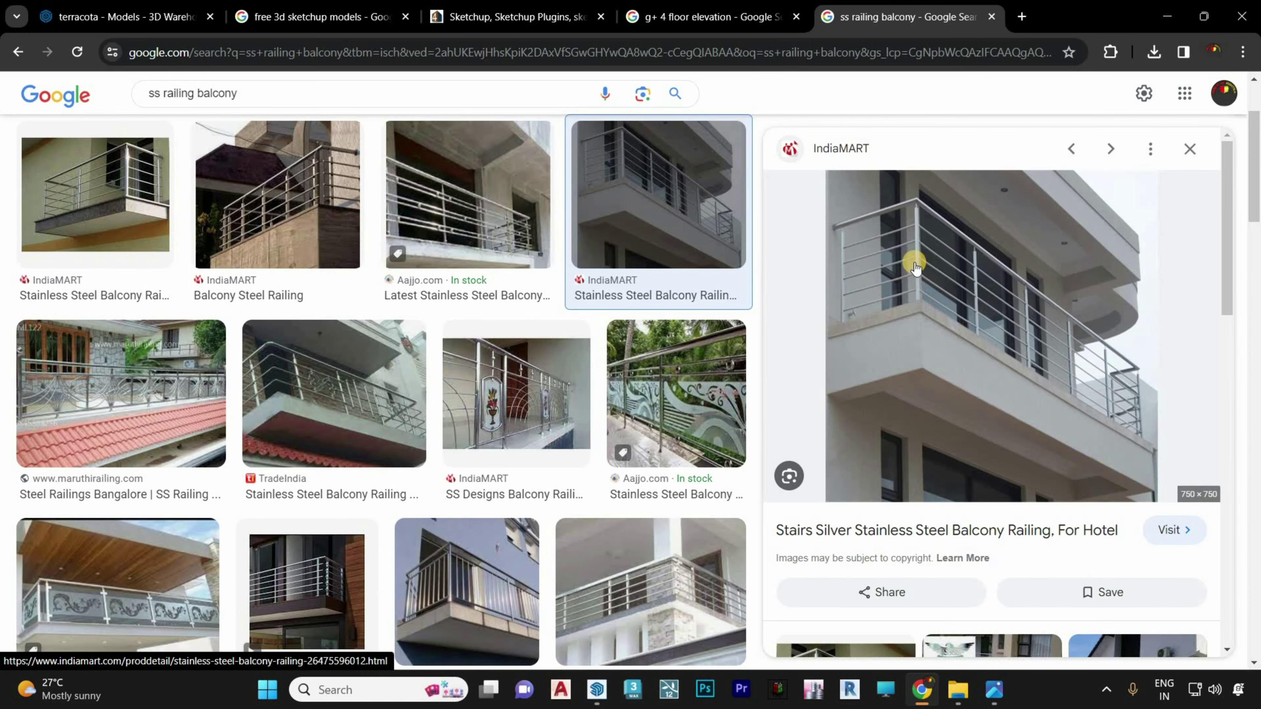
pyautogui.click(1189, 148)
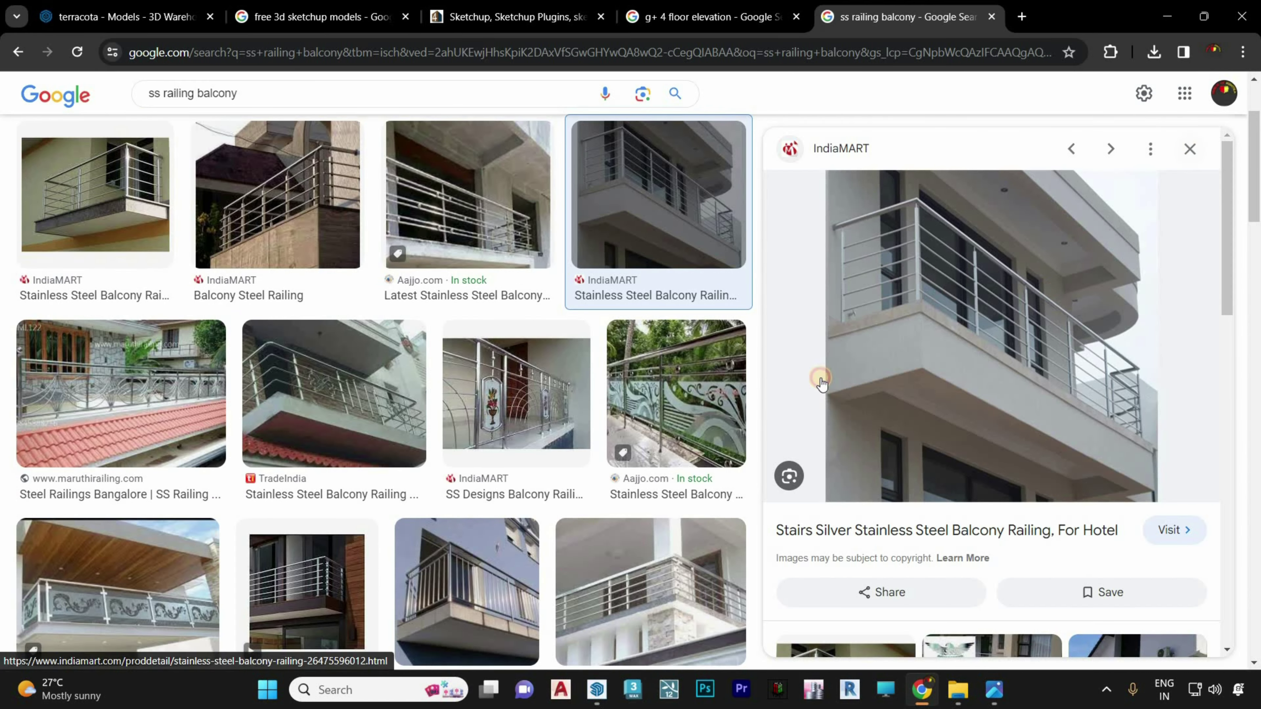
pyautogui.scroll(3, 800, 385)
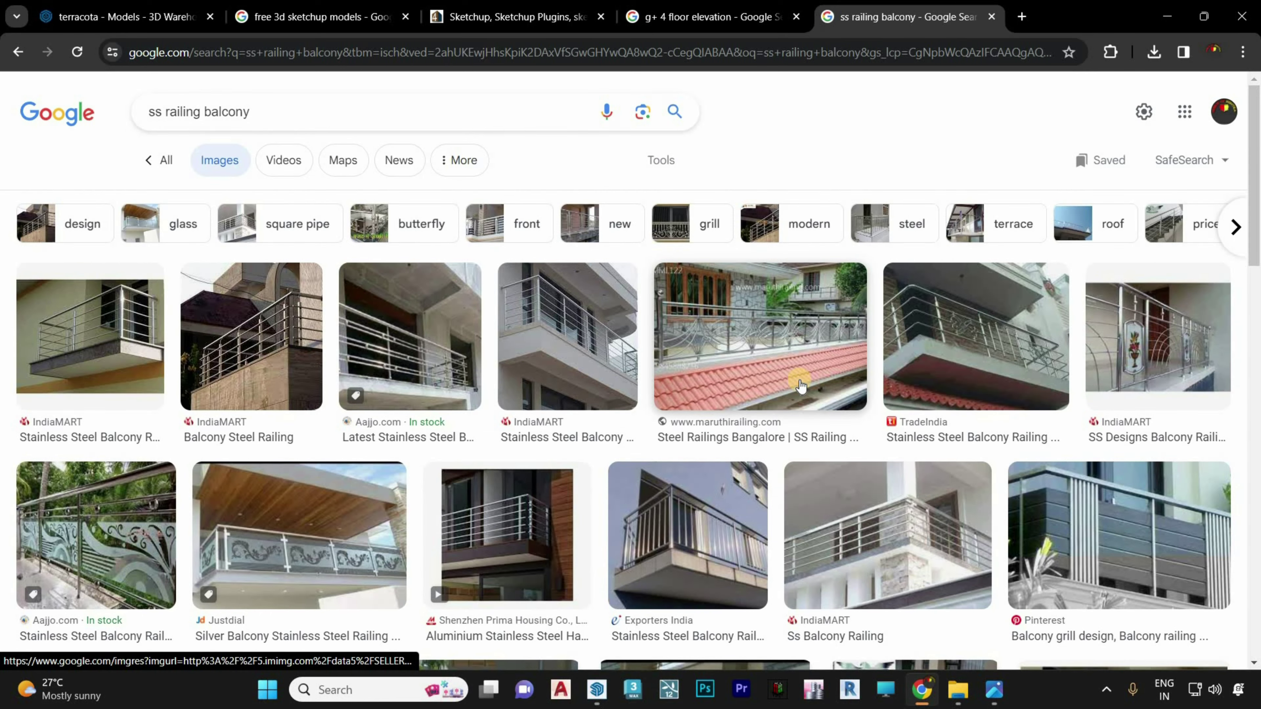
pyautogui.scroll(-2, 800, 385)
pyautogui.scroll(-3, 801, 384)
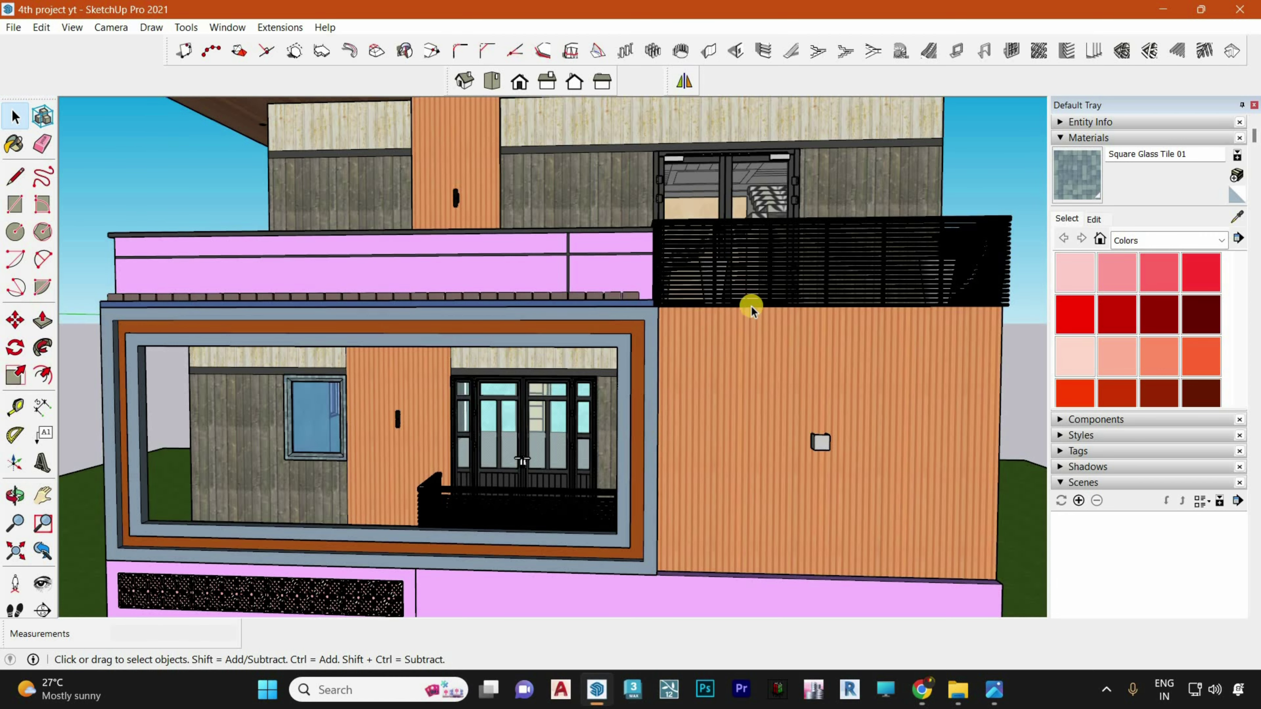
# Examine the whole SketchUp building from both side elevations, including the tall vertical windows
pyautogui.click(991, 693)
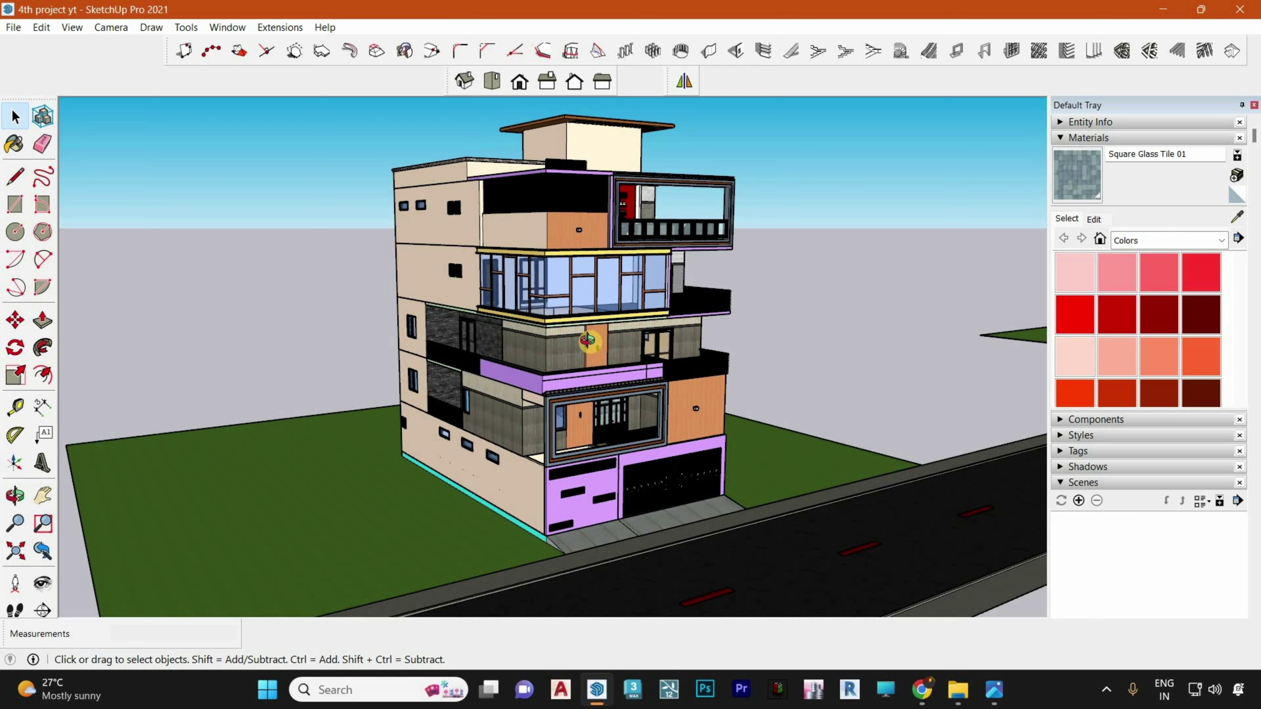
pyautogui.moveTo(363, 369)
pyautogui.mouseDown(button='middle')
pyautogui.moveTo(277, 375)
pyautogui.moveTo(600, 332)
pyautogui.mouseUp(button='middle')
pyautogui.moveTo(453, 417)
pyautogui.mouseDown(button='middle')
pyautogui.moveTo(463, 422)
pyautogui.moveTo(448, 423)
pyautogui.mouseUp(button='middle')
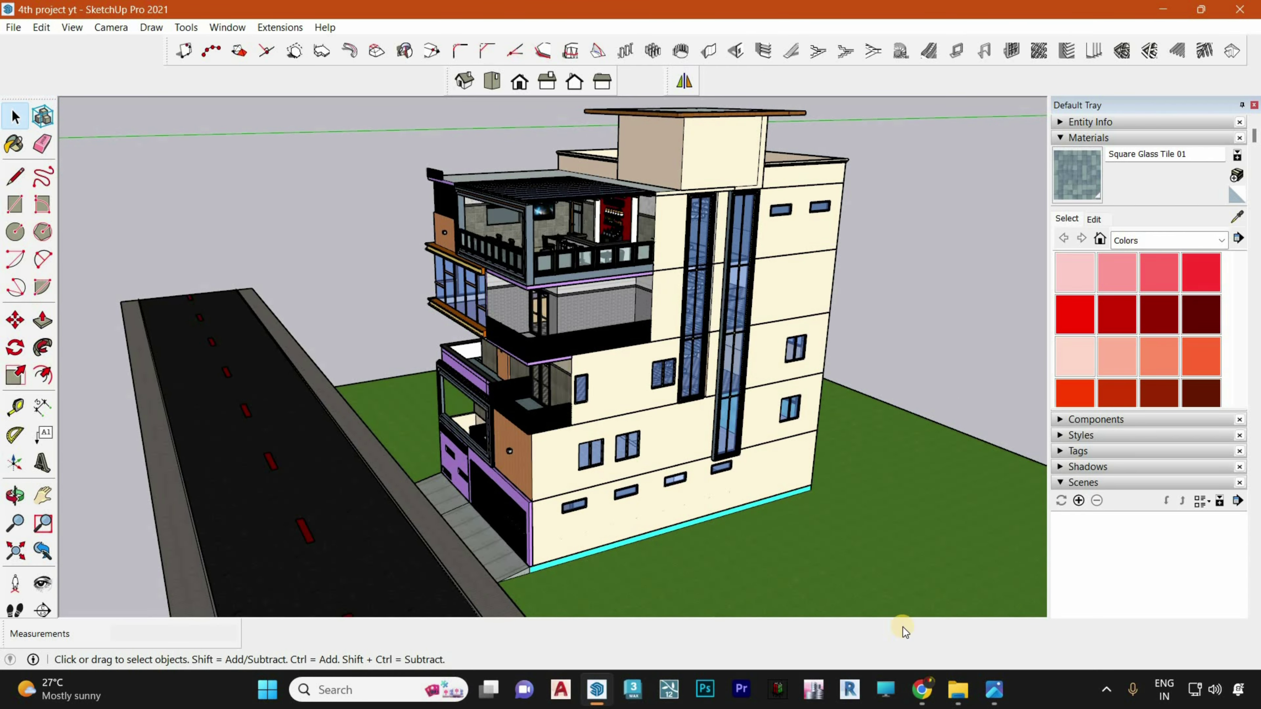
# Return to the 3.jpg render in Photos and compare the full building's facade and side wall with the model
pyautogui.click(993, 689)
pyautogui.scroll(-1, 611, 407)
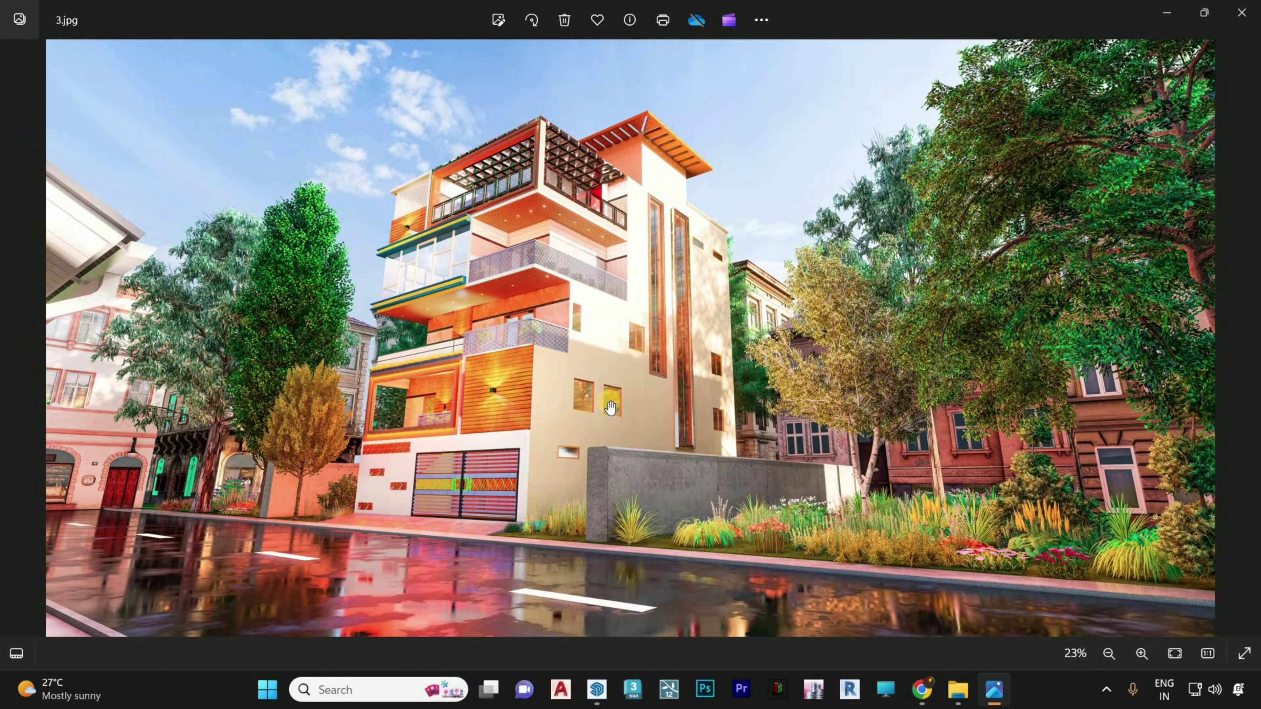
pyautogui.scroll(4, 447, 401)
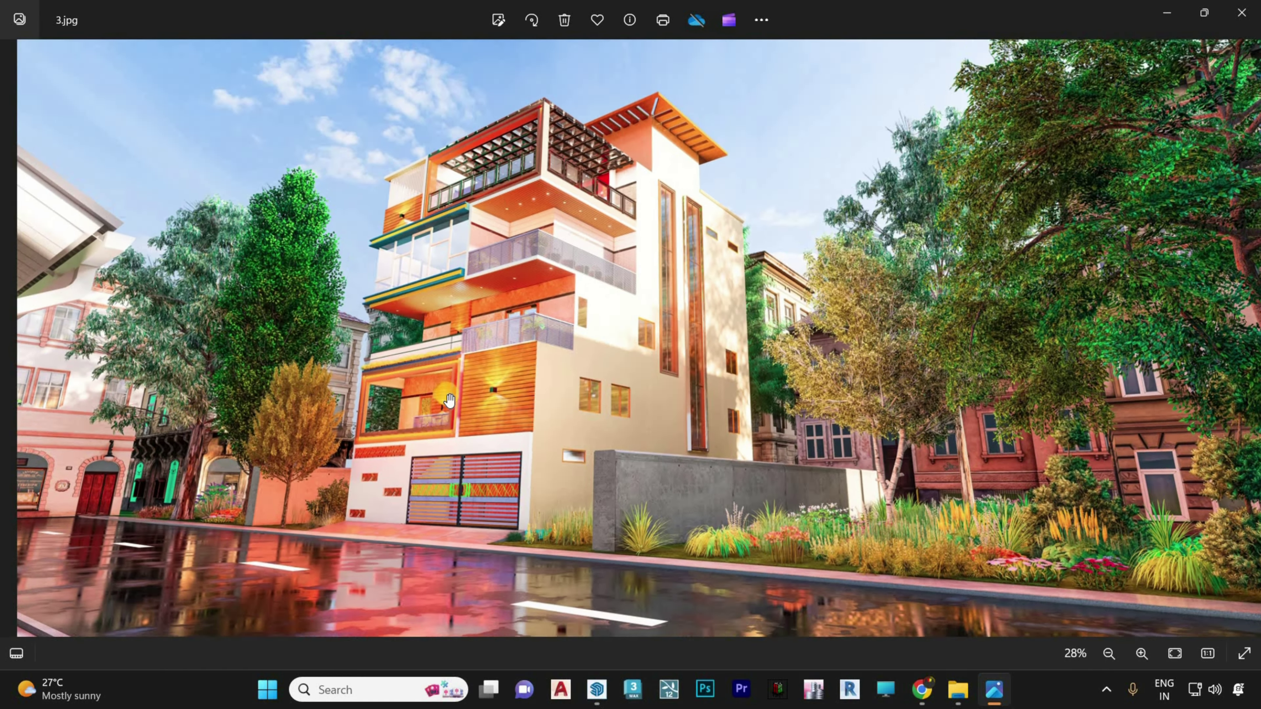